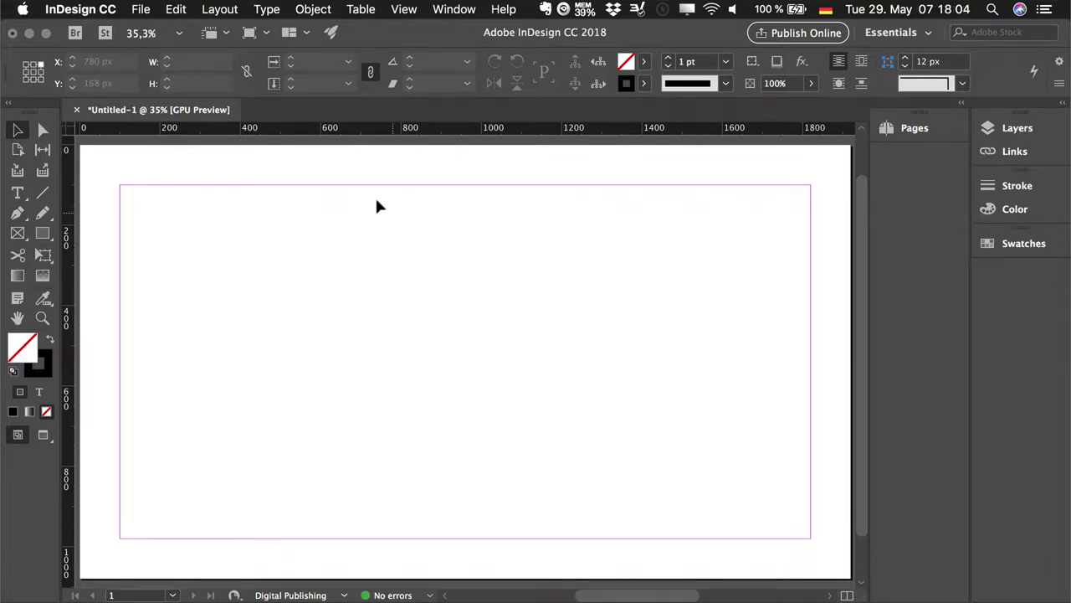
Load A-01 Braut_R1_Ans25.PDF from the Output folder for placing
{"action": "left_click", "coordinate": [142, 10]}
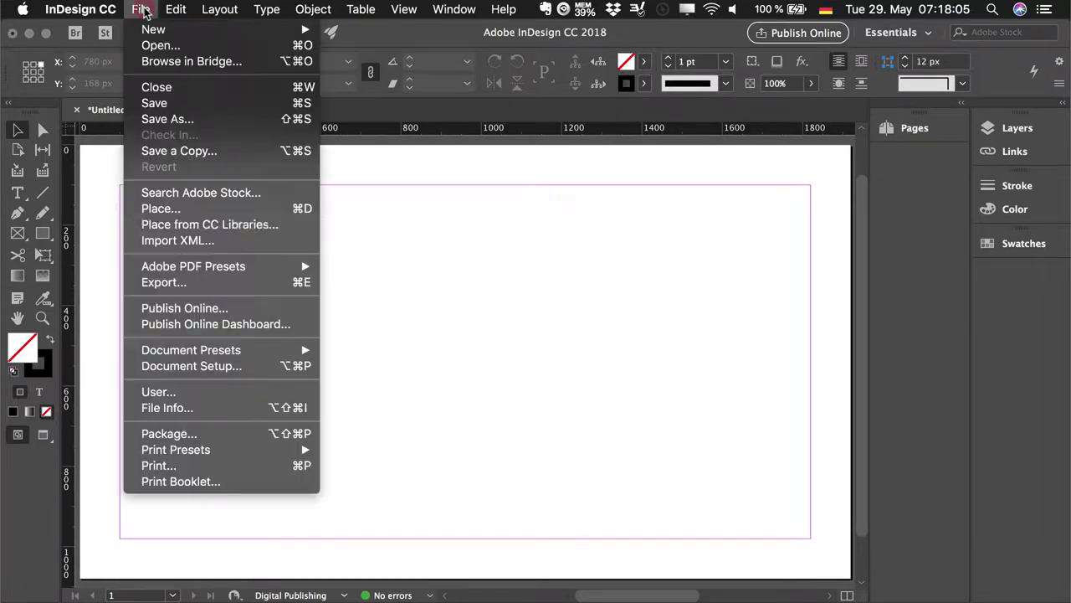
{"action": "left_click", "coordinate": [194, 214]}
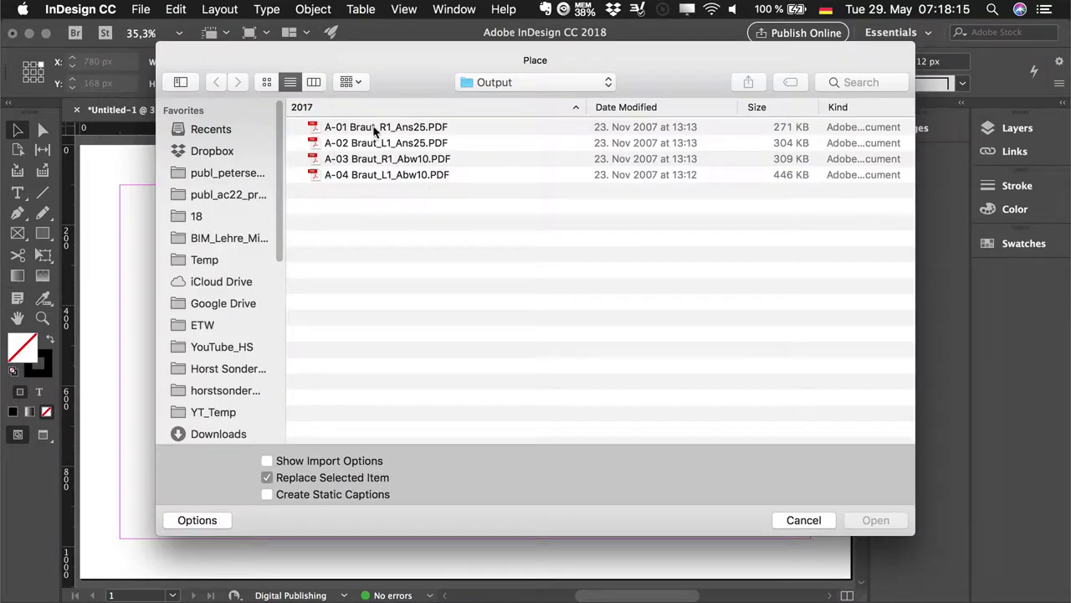
{"action": "left_click", "coordinate": [315, 126]}
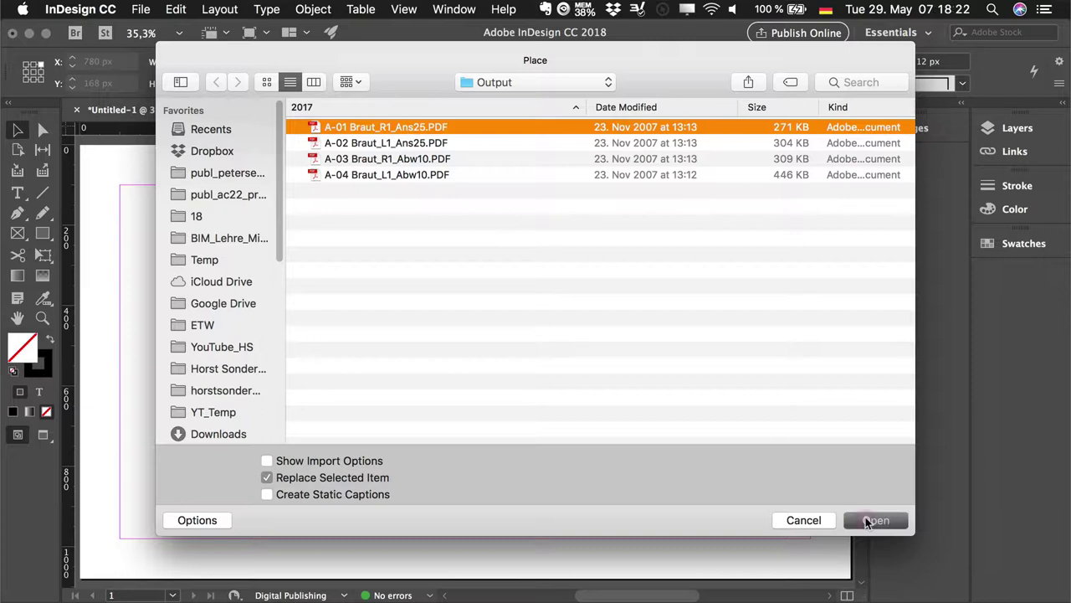
{"action": "left_click", "coordinate": [867, 520]}
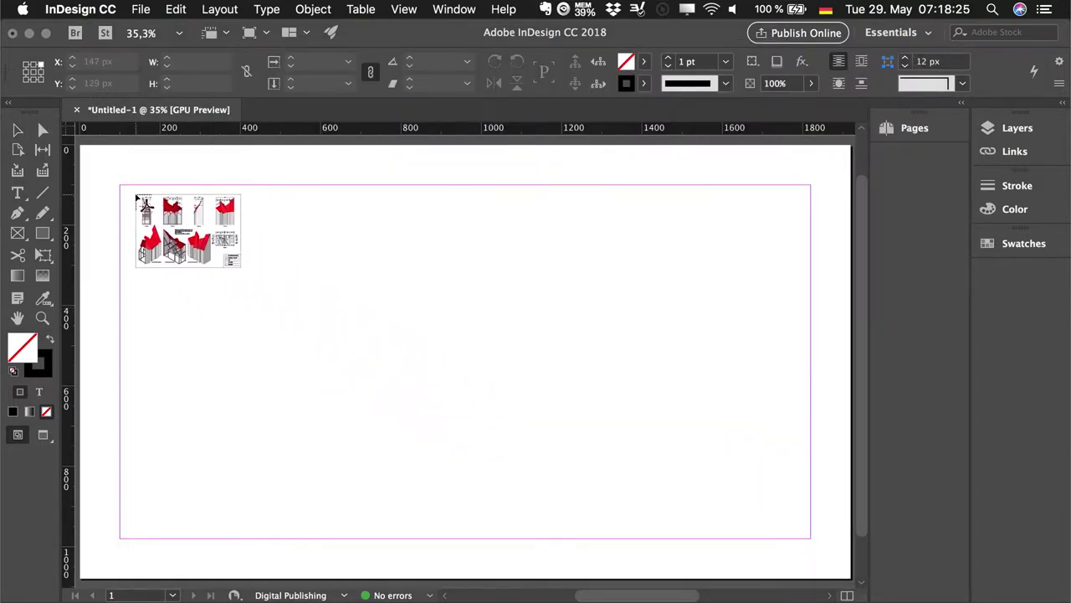
Place the A-01 drawing at full size on the page and check it at several zoom levels
{"action": "left_click", "coordinate": [131, 195]}
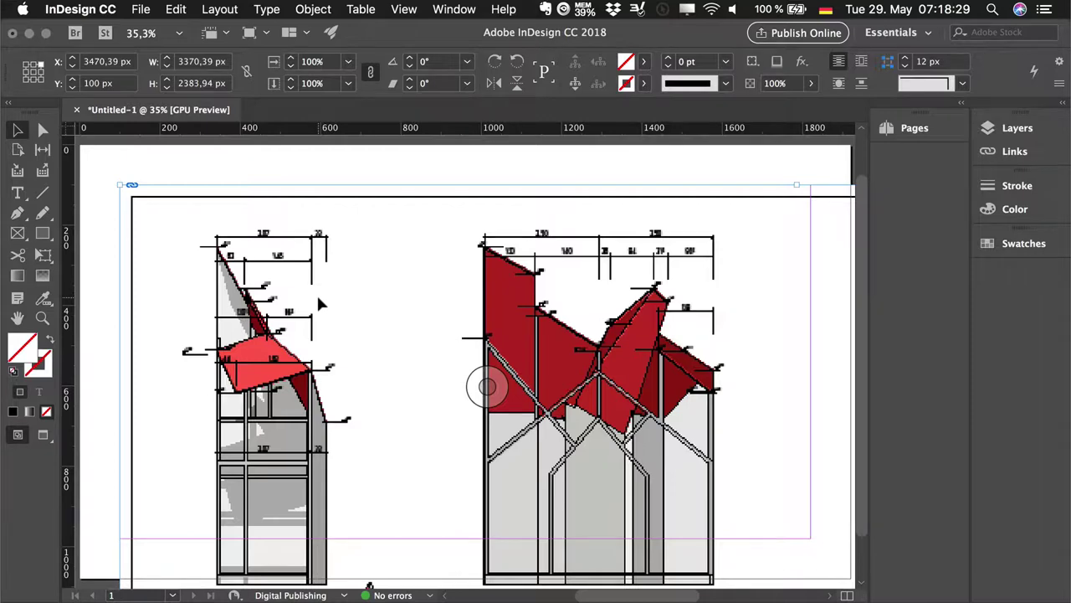
{"action": "key", "text": "super+minus"}
{"action": "key", "text": "super+minus"}
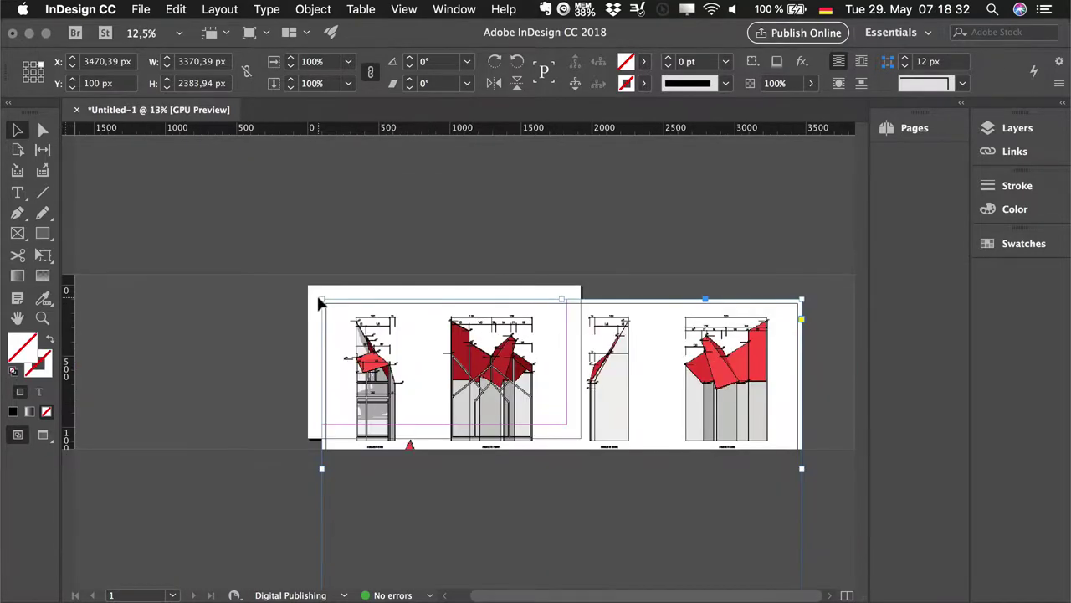
{"action": "key", "text": "super+minus"}
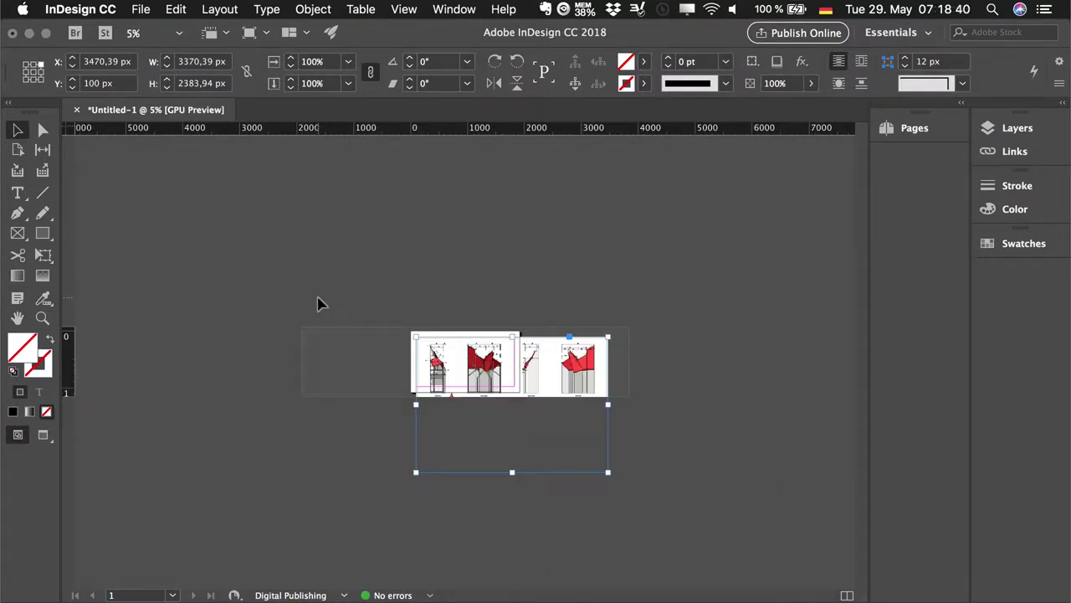
{"action": "key", "text": "super+equal"}
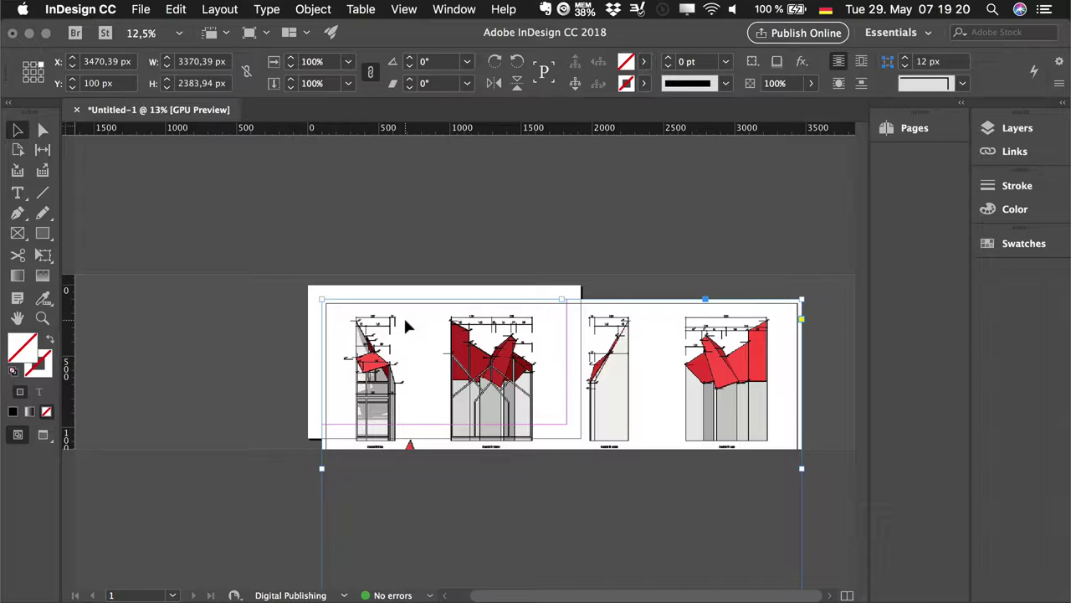
{"action": "key", "text": "super+0"}
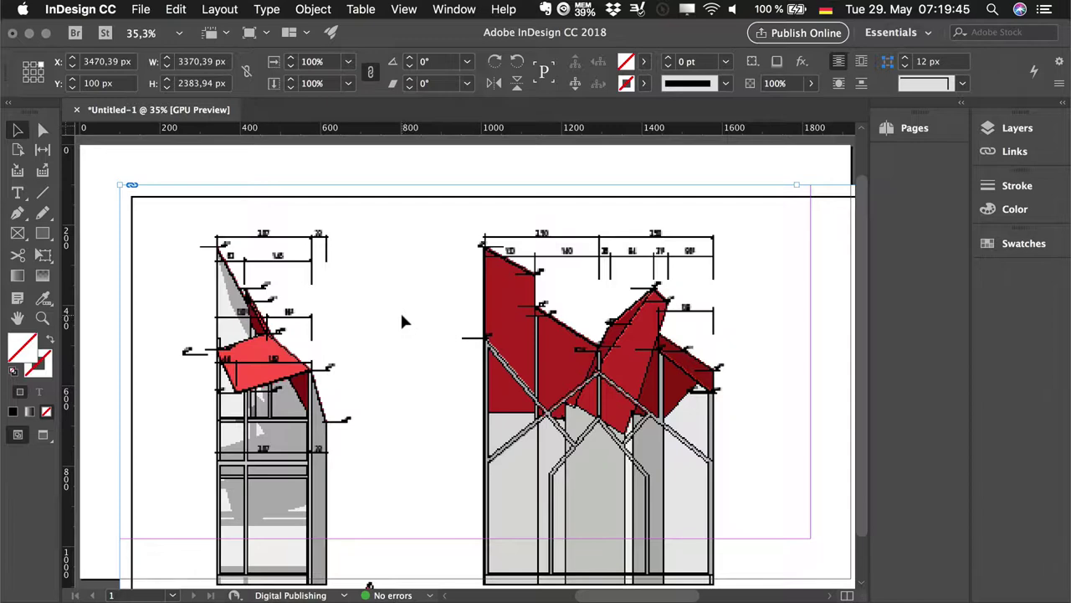
{"action": "left_click", "coordinate": [405, 11]}
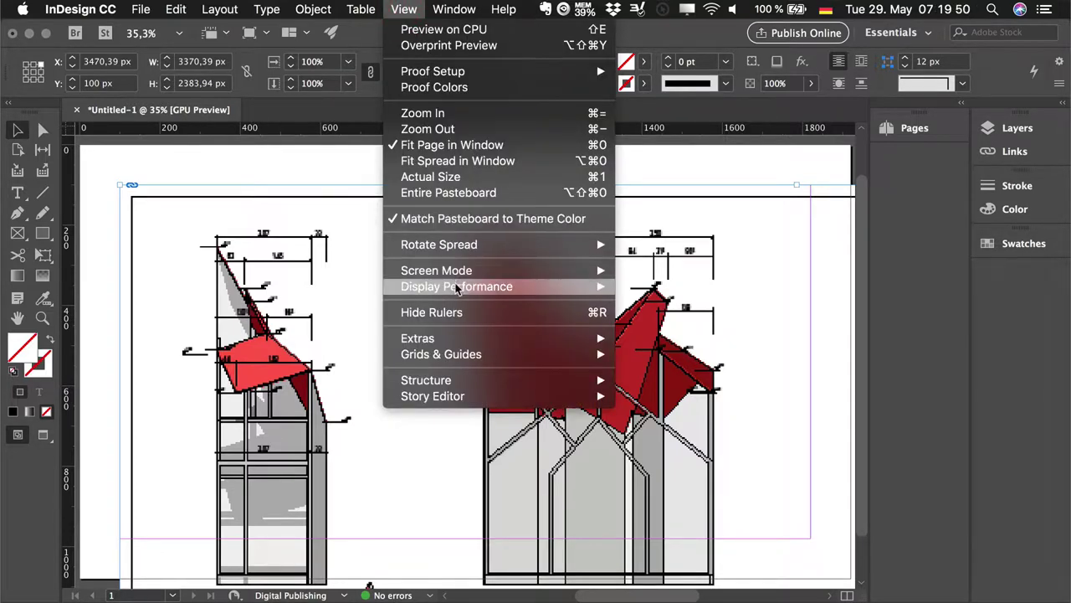
{"action": "mouse_move", "coordinate": [457, 287]}
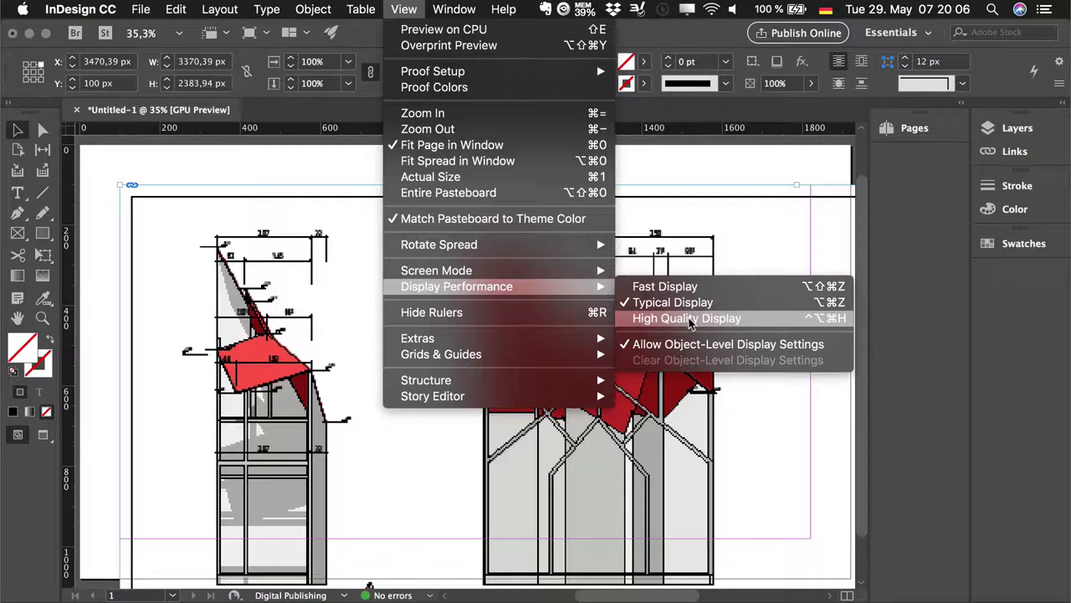
Switch to High Quality Display, then delete the placed A-01 drawing
{"action": "left_click", "coordinate": [689, 323]}
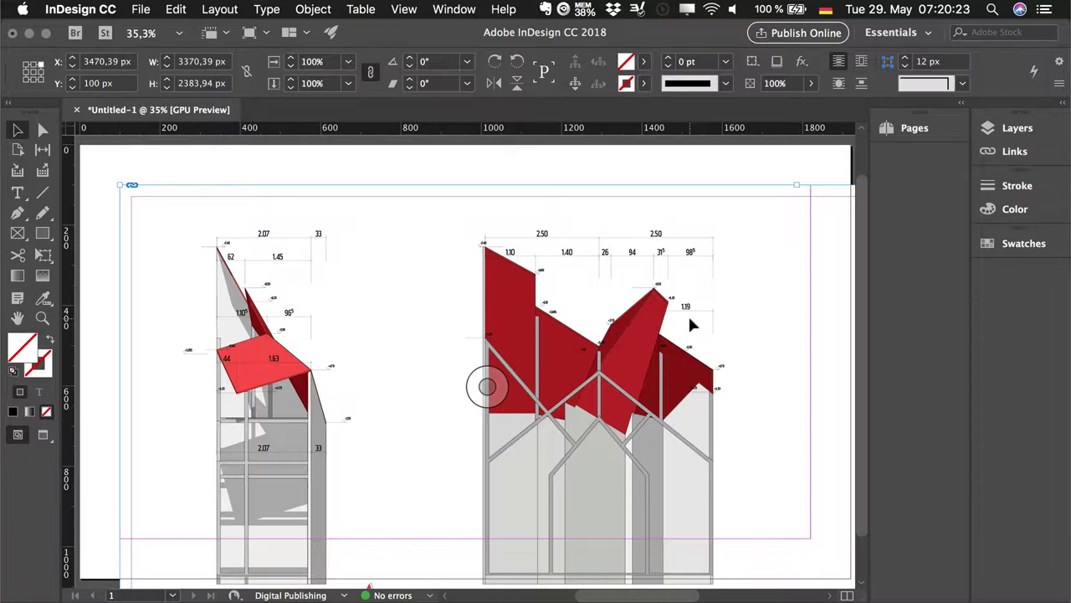
{"action": "key", "text": "Delete"}
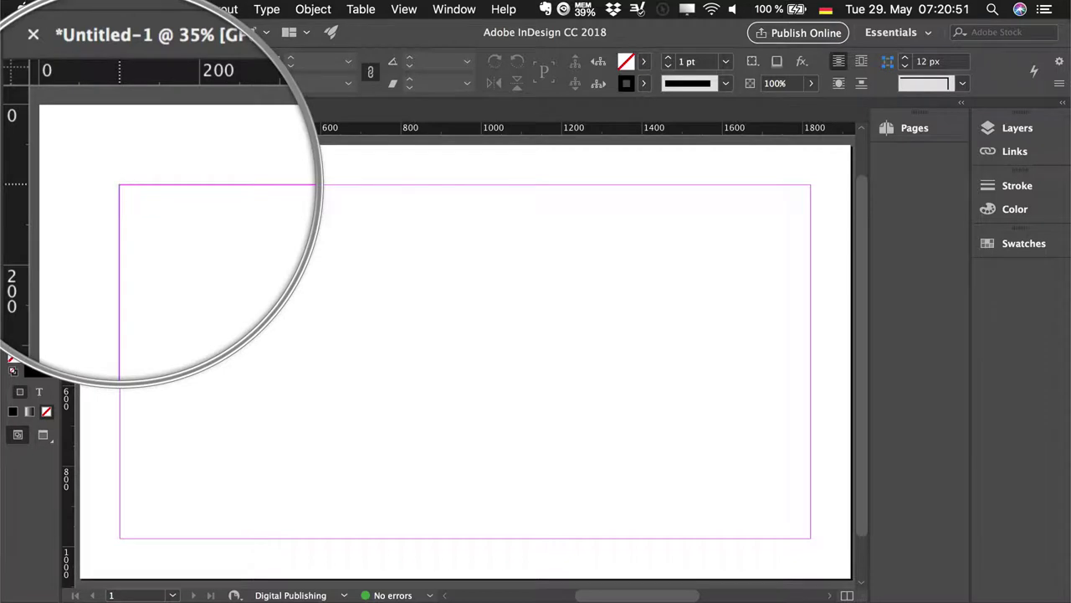
Draw a frame over the page's left half and place A-01 Braut_R1_Ans25.PDF into it
{"action": "mouse_move", "coordinate": [119, 185]}
{"action": "left_mouse_down"}
{"action": "mouse_move", "coordinate": [417, 542]}
{"action": "mouse_move", "coordinate": [465, 538]}
{"action": "left_mouse_up"}
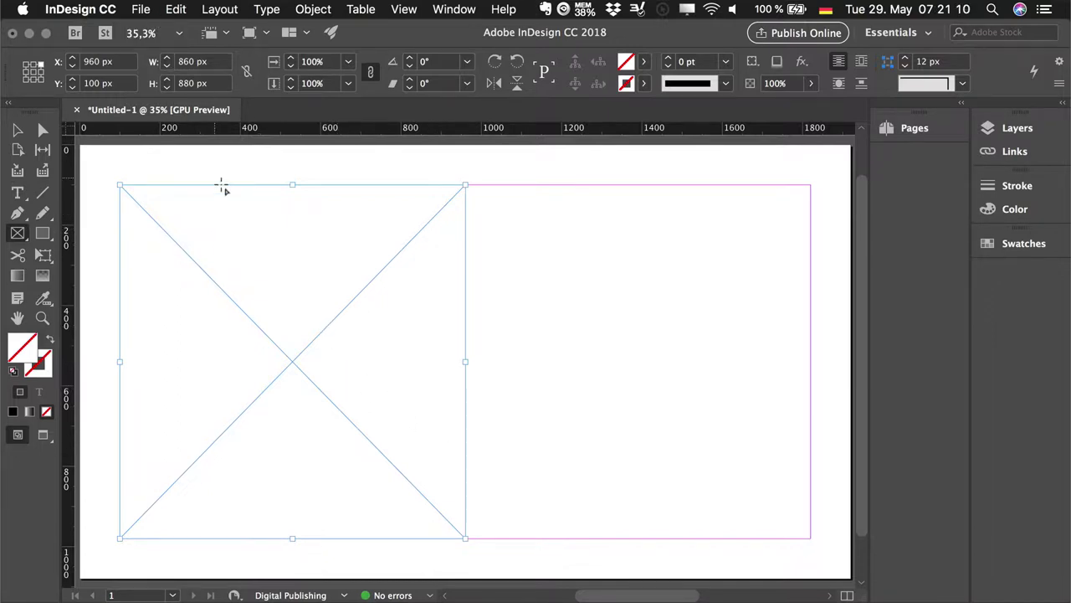
{"action": "left_click", "coordinate": [144, 12]}
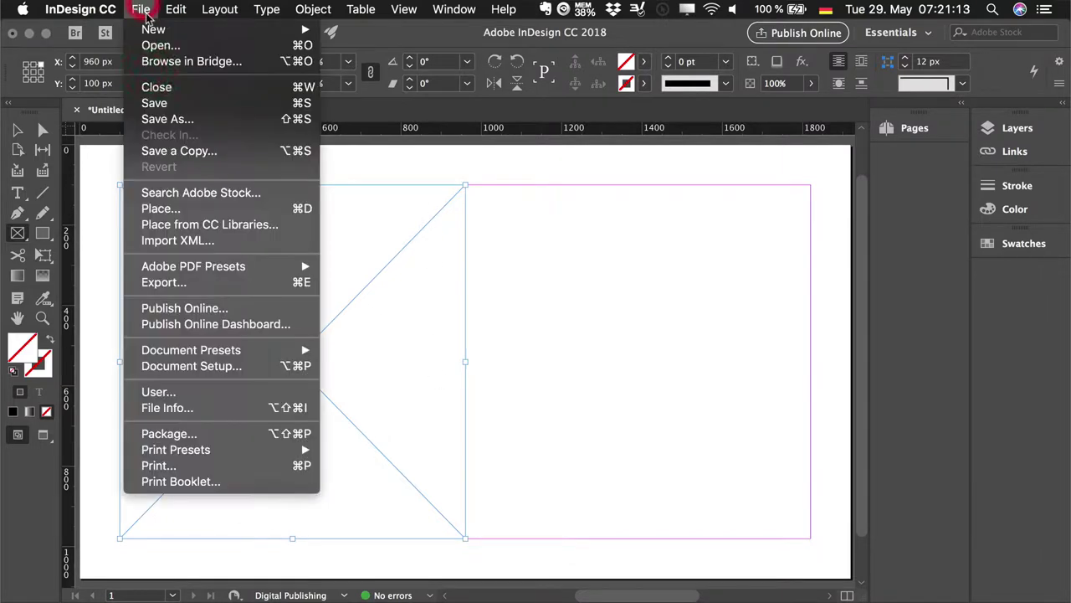
{"action": "left_click", "coordinate": [176, 210]}
{"action": "double_click", "coordinate": [415, 135]}
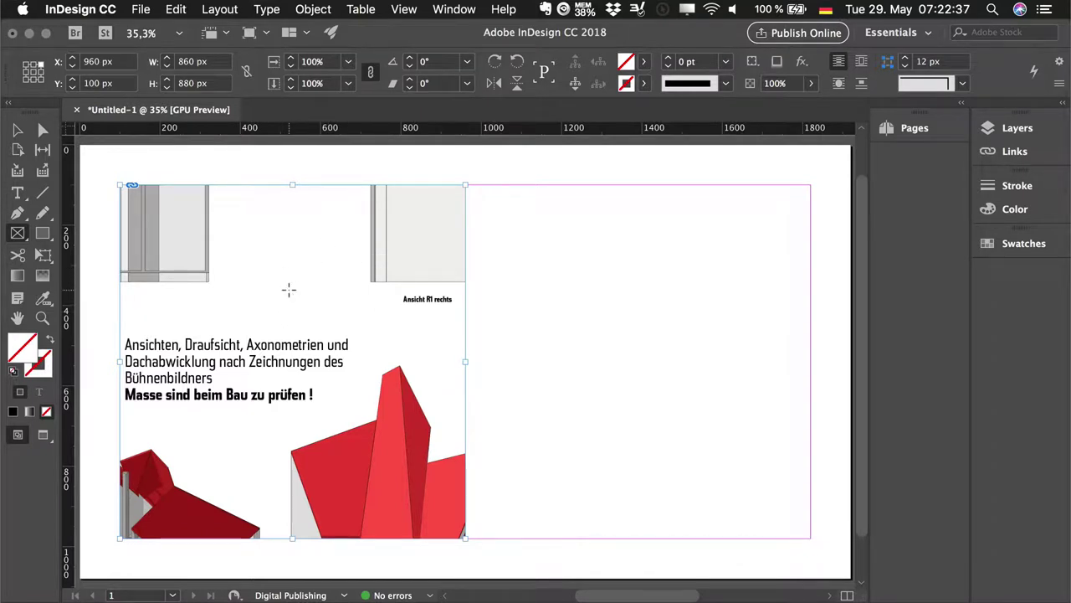
Apply Fill Frame Proportionally, then Fit Content Proportionally to show the whole A-01 sheet
{"action": "right_click", "coordinate": [290, 292]}
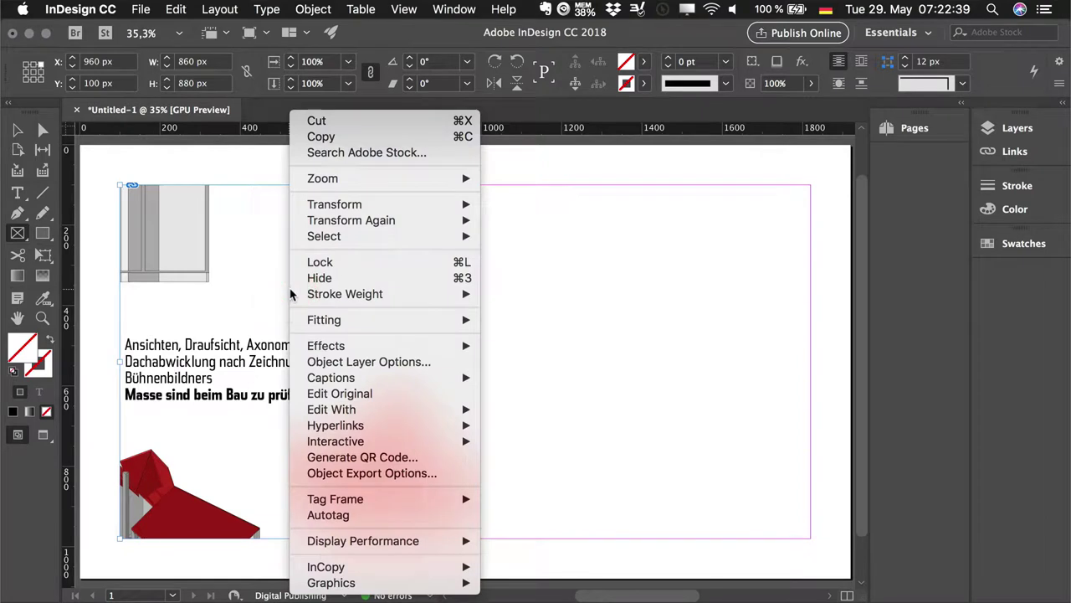
{"action": "mouse_move", "coordinate": [381, 320]}
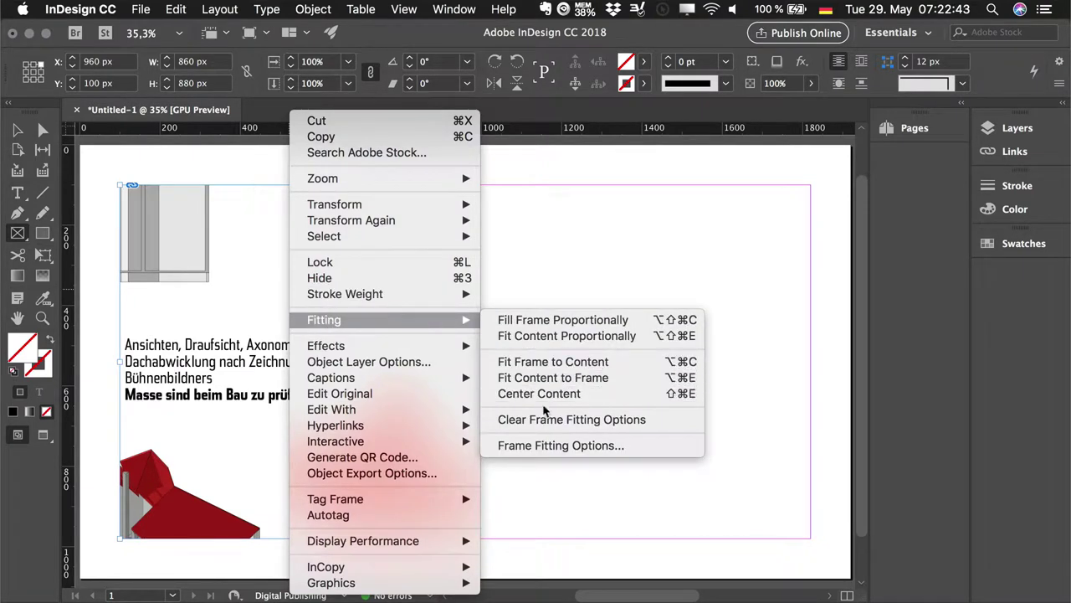
{"action": "left_click", "coordinate": [566, 325]}
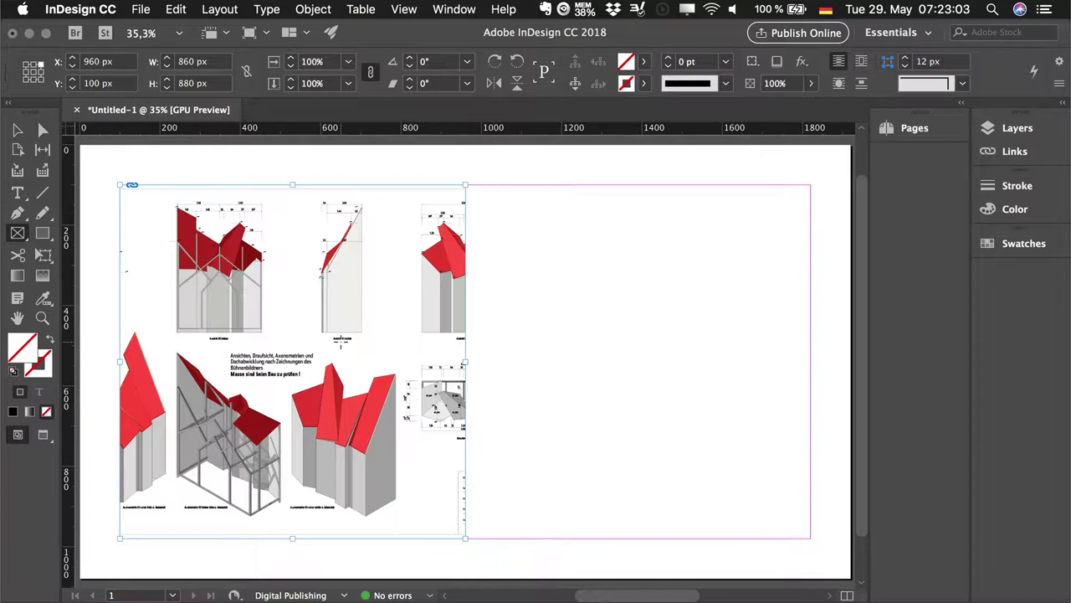
{"action": "key", "text": "super+1"}
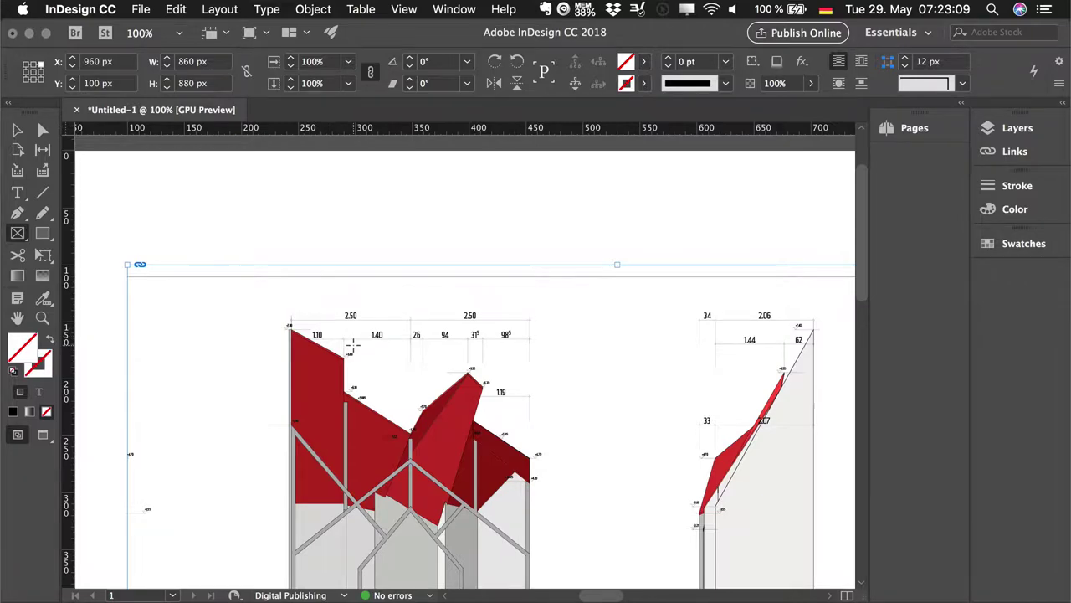
{"action": "key", "text": "super+0"}
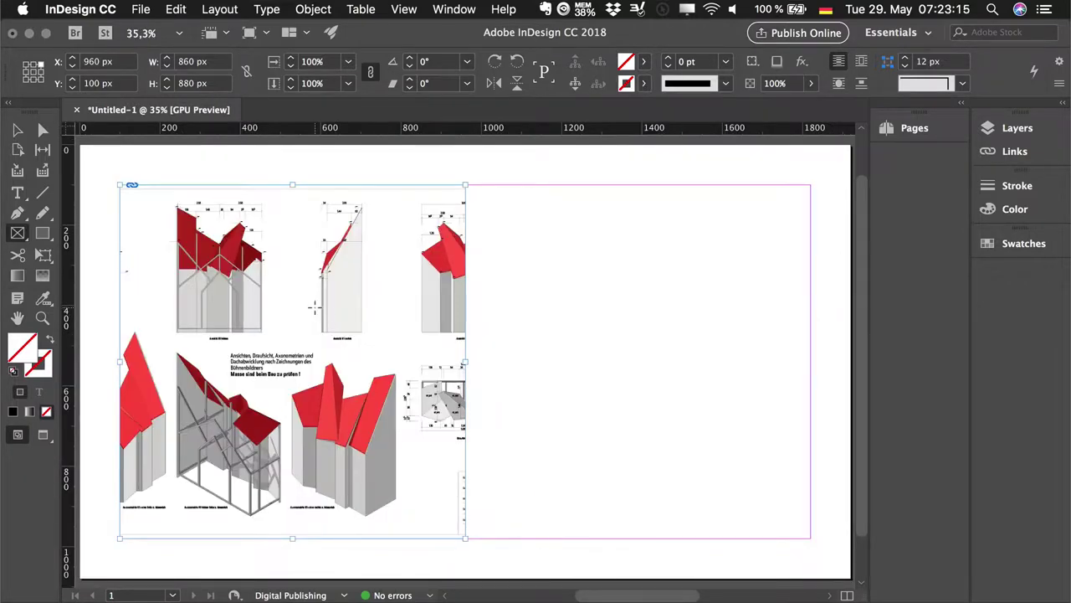
{"action": "right_click", "coordinate": [306, 301]}
{"action": "mouse_move", "coordinate": [342, 320]}
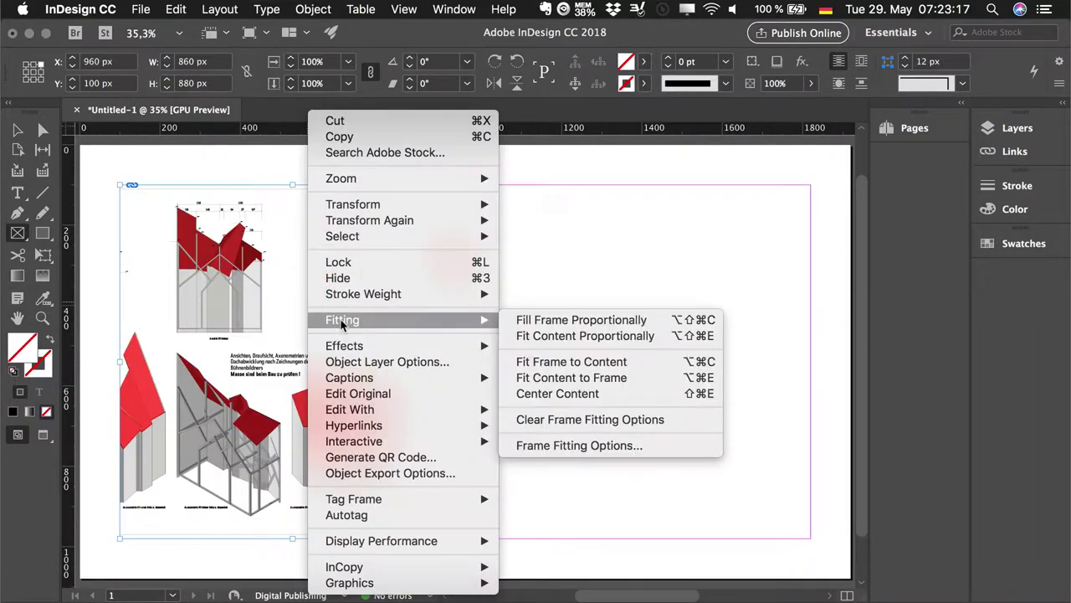
{"action": "left_click", "coordinate": [569, 335]}
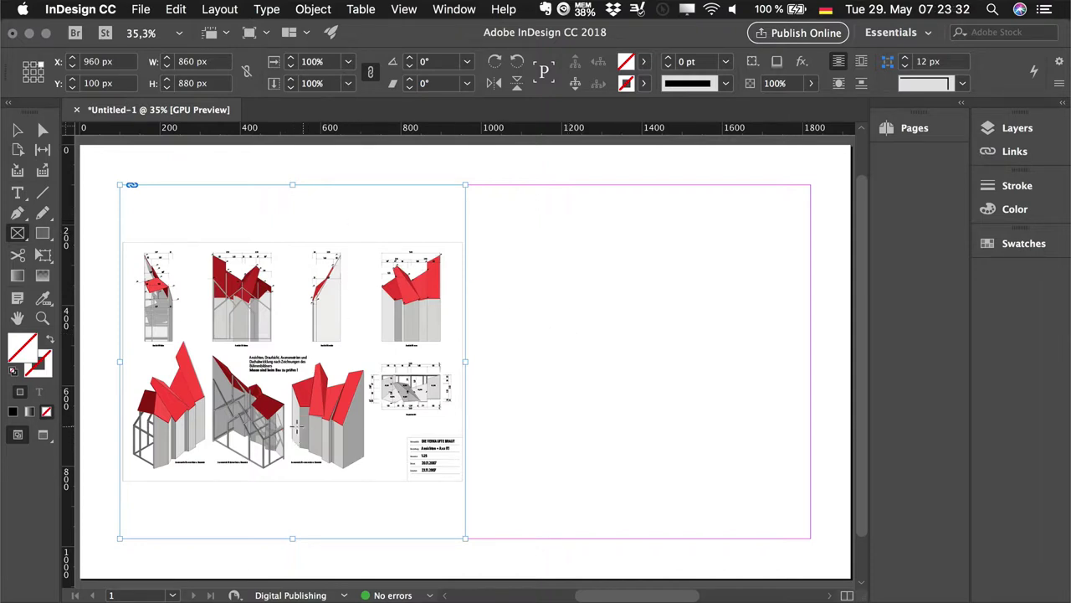
Fit the frame to the drawing, stretch it back over the left half, then apply Fit Content to Frame
{"action": "right_click", "coordinate": [267, 410]}
{"action": "mouse_move", "coordinate": [301, 320]}
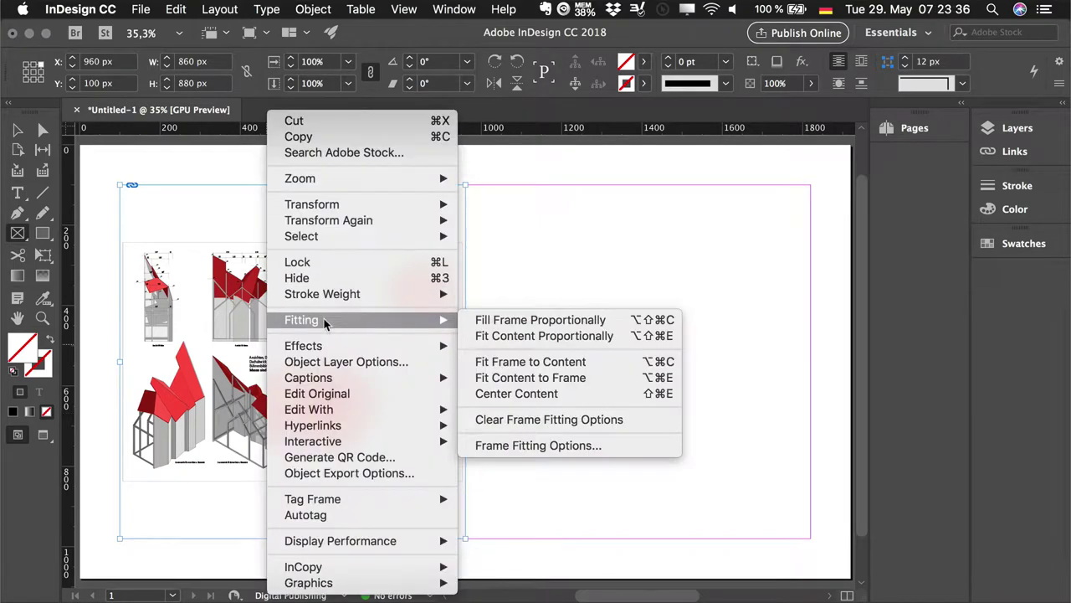
{"action": "left_click", "coordinate": [539, 364]}
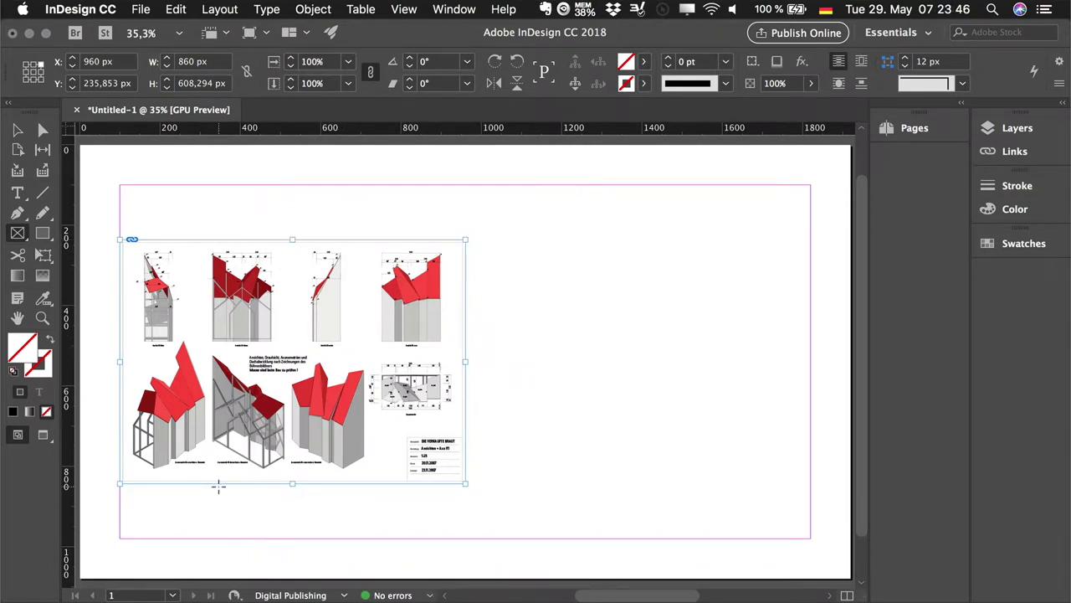
{"action": "left_click_drag", "start_coordinate": [218, 483], "coordinate": [218, 538]}
{"action": "right_click", "coordinate": [336, 418]}
{"action": "mouse_move", "coordinate": [369, 320]}
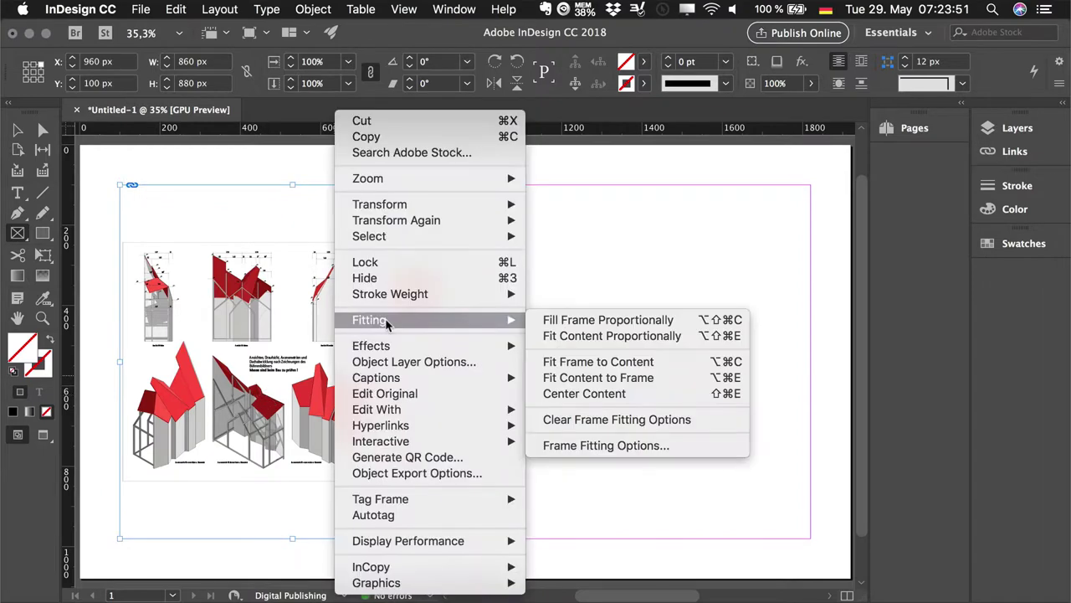
{"action": "left_click", "coordinate": [657, 383]}
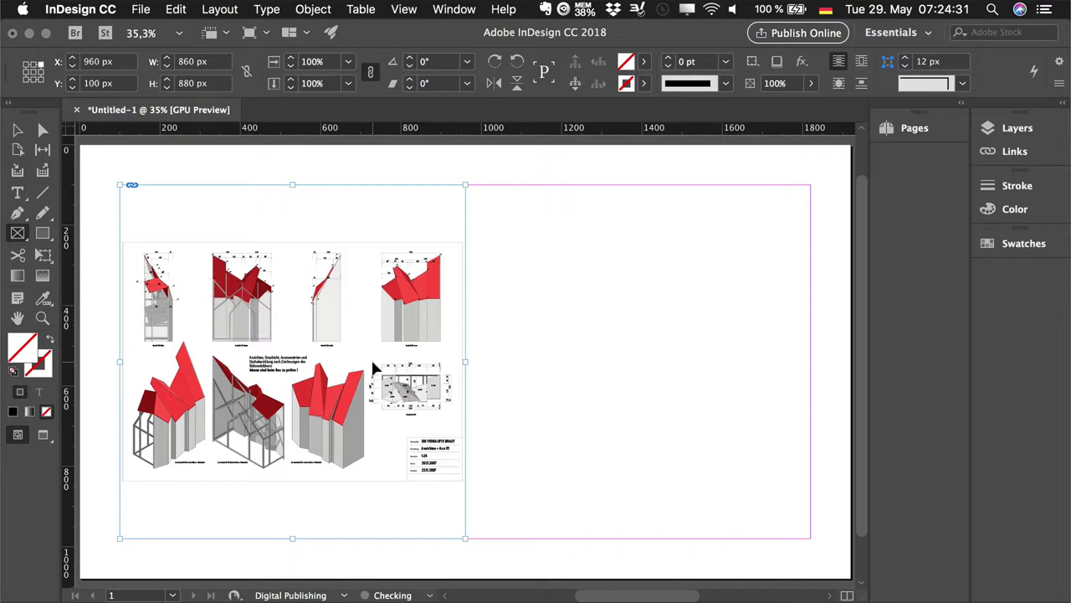
{"action": "key", "text": "super+z"}
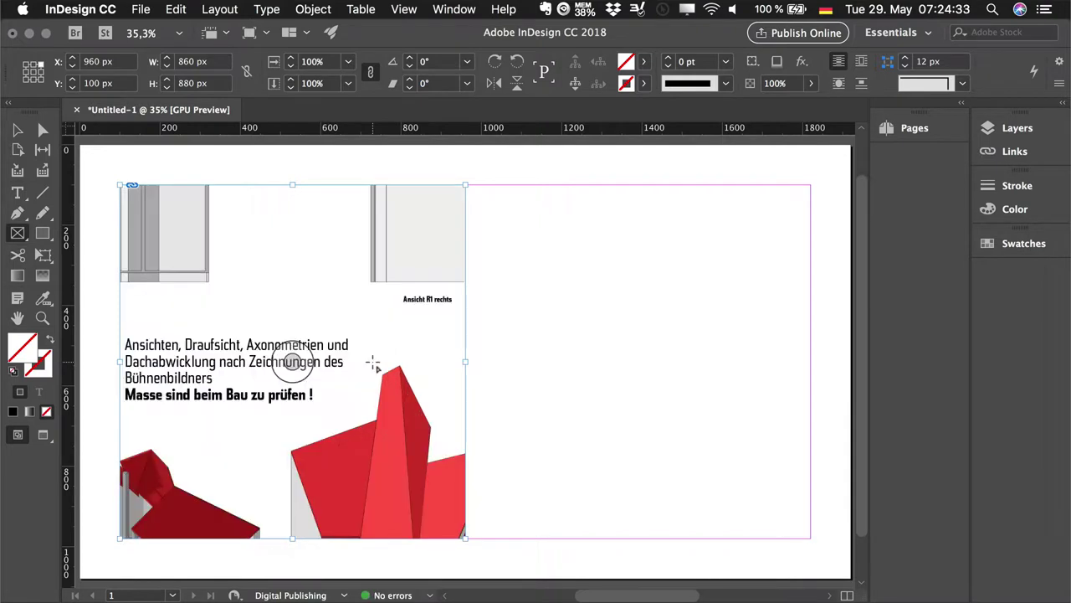
{"action": "key", "text": "super+minus"}
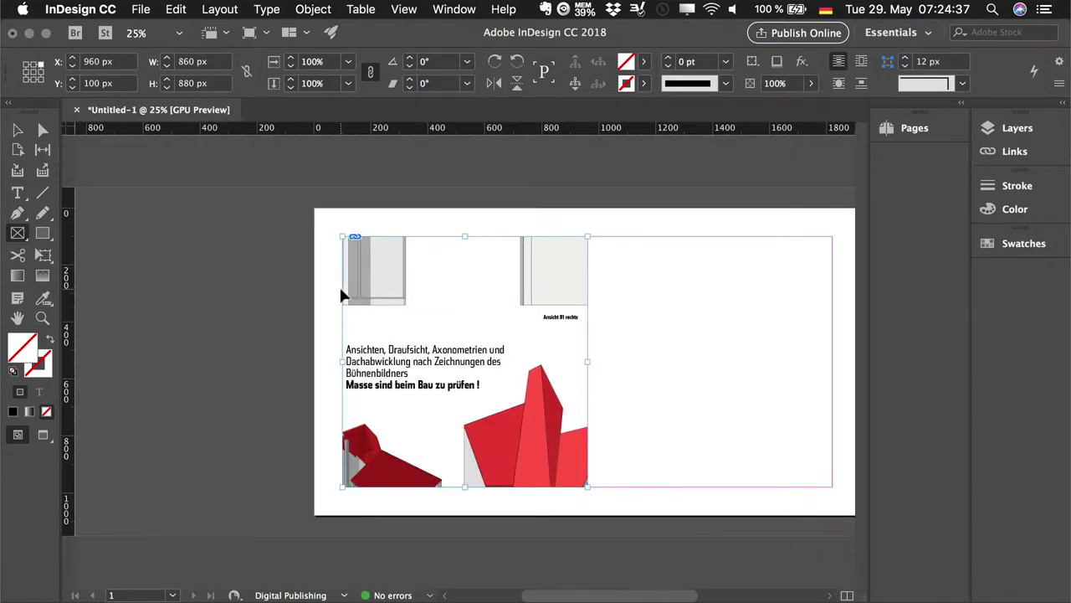
{"action": "key", "text": "super+minus"}
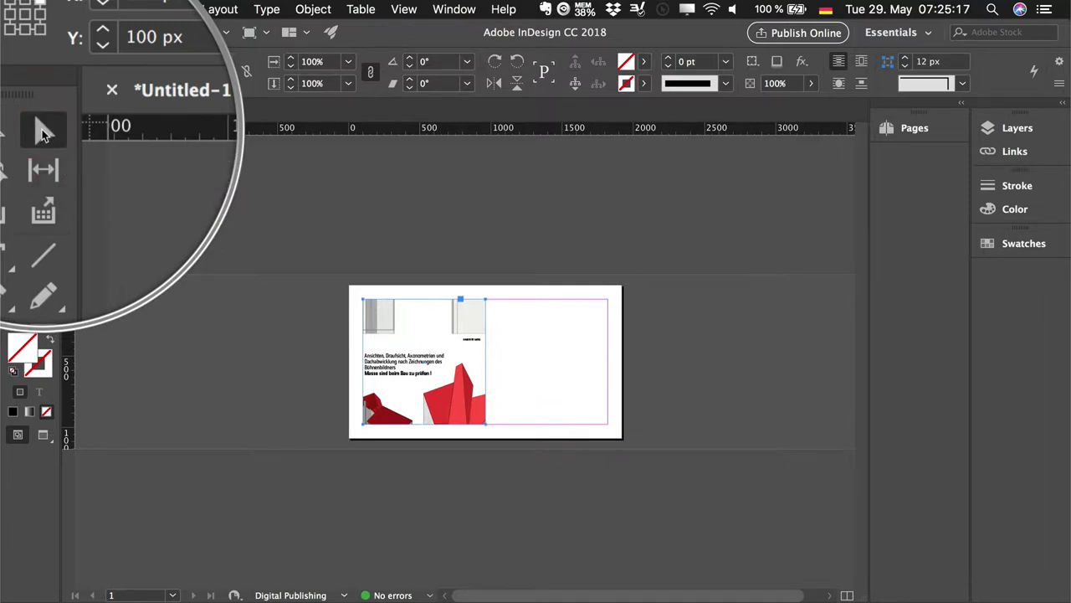
Undo the accidental distortion of the frame corner and select the placed drawing
{"action": "left_click", "coordinate": [487, 304]}
{"action": "left_click_drag", "start_coordinate": [489, 303], "coordinate": [529, 270]}
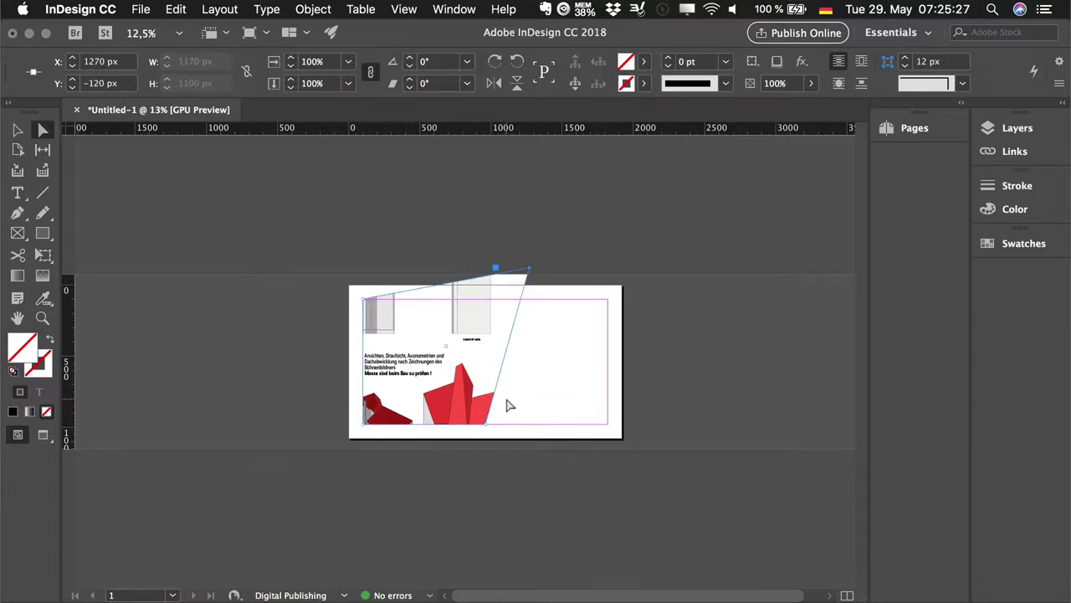
{"action": "key", "text": "super+equal"}
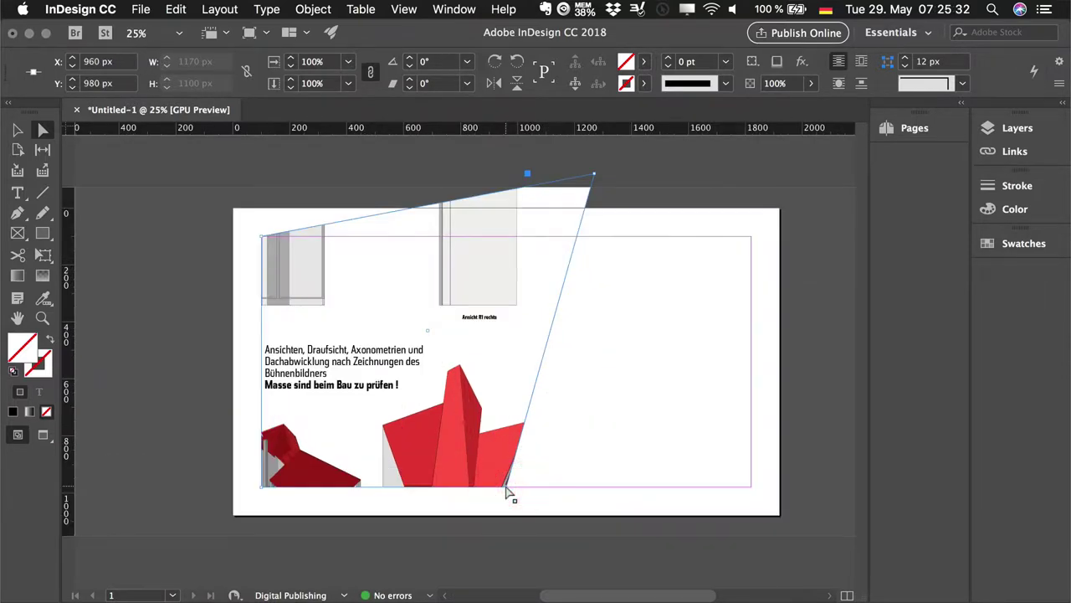
{"action": "left_click_drag", "start_coordinate": [507, 488], "coordinate": [456, 411]}
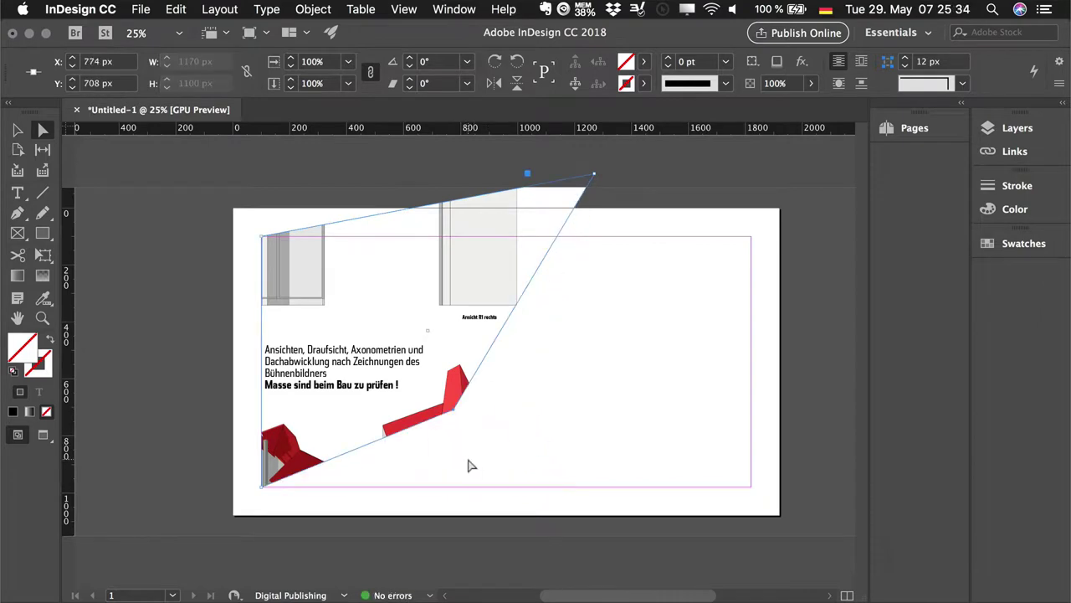
{"action": "key", "text": "super+z"}
{"action": "key", "text": "super+z"}
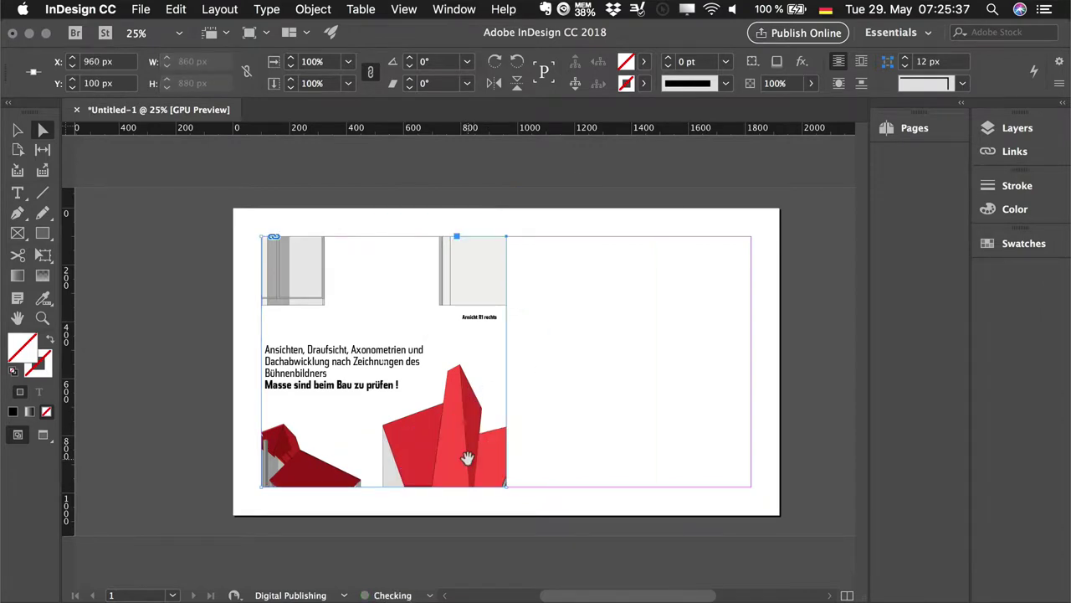
{"action": "left_click", "coordinate": [376, 386]}
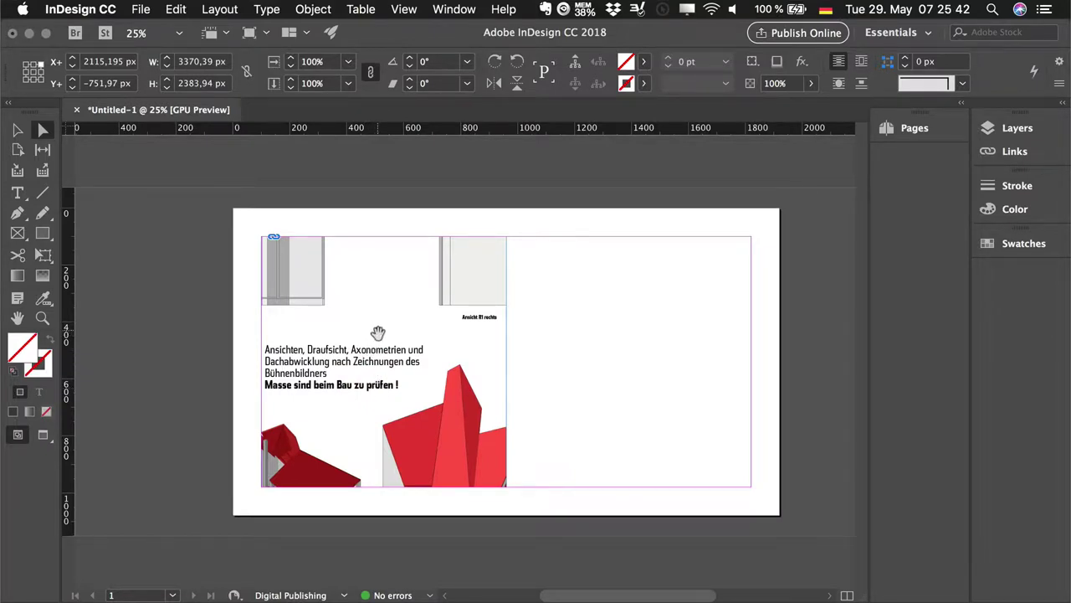
Scale the drawing down to about 38% and position it over the page's left half
{"action": "key", "text": "super+minus"}
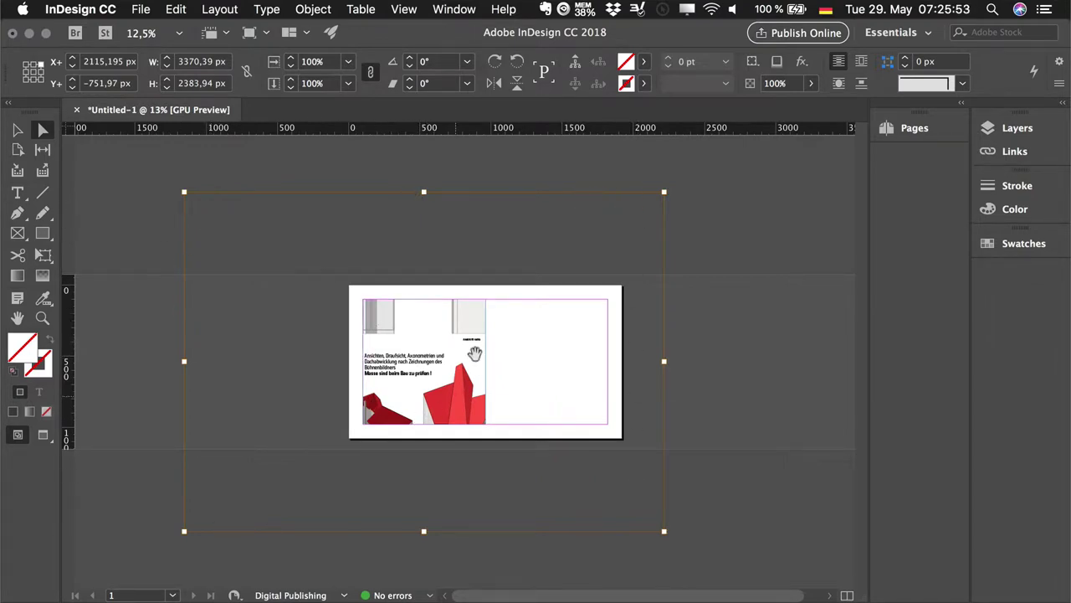
{"action": "mouse_move", "coordinate": [486, 251]}
{"action": "left_mouse_down"}
{"action": "mouse_move", "coordinate": [557, 276]}
{"action": "mouse_move", "coordinate": [505, 266]}
{"action": "mouse_move", "coordinate": [547, 259]}
{"action": "mouse_move", "coordinate": [502, 201]}
{"action": "mouse_move", "coordinate": [438, 207]}
{"action": "mouse_move", "coordinate": [361, 196]}
{"action": "mouse_move", "coordinate": [430, 181]}
{"action": "mouse_move", "coordinate": [423, 208]}
{"action": "mouse_move", "coordinate": [459, 248]}
{"action": "mouse_move", "coordinate": [557, 290]}
{"action": "mouse_move", "coordinate": [569, 309]}
{"action": "mouse_move", "coordinate": [560, 342]}
{"action": "mouse_move", "coordinate": [532, 243]}
{"action": "left_mouse_up"}
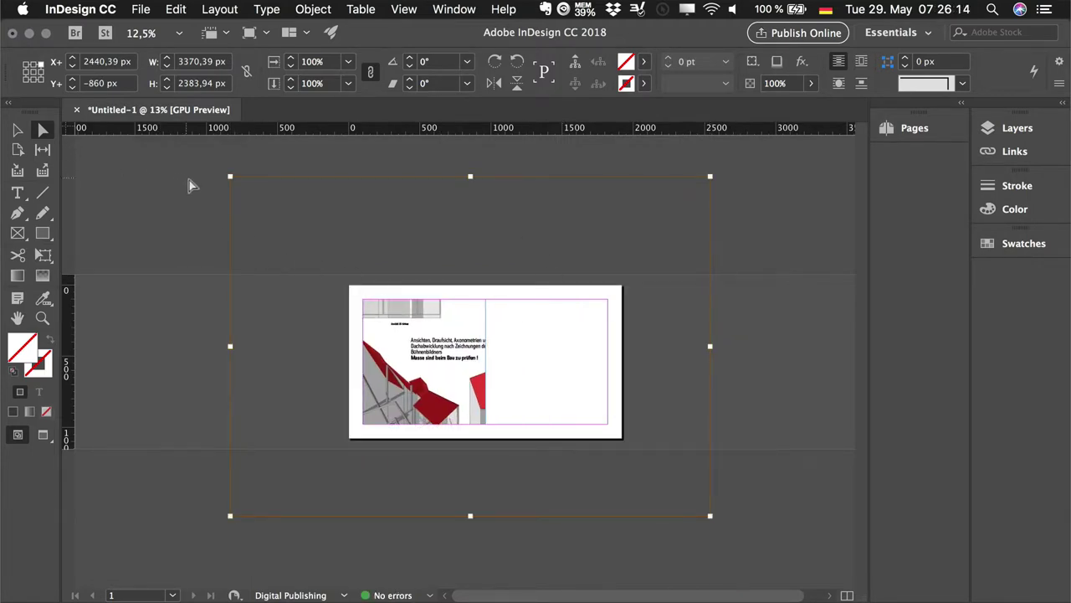
{"action": "left_click_drag", "start_coordinate": [228, 175], "coordinate": [326, 243]}
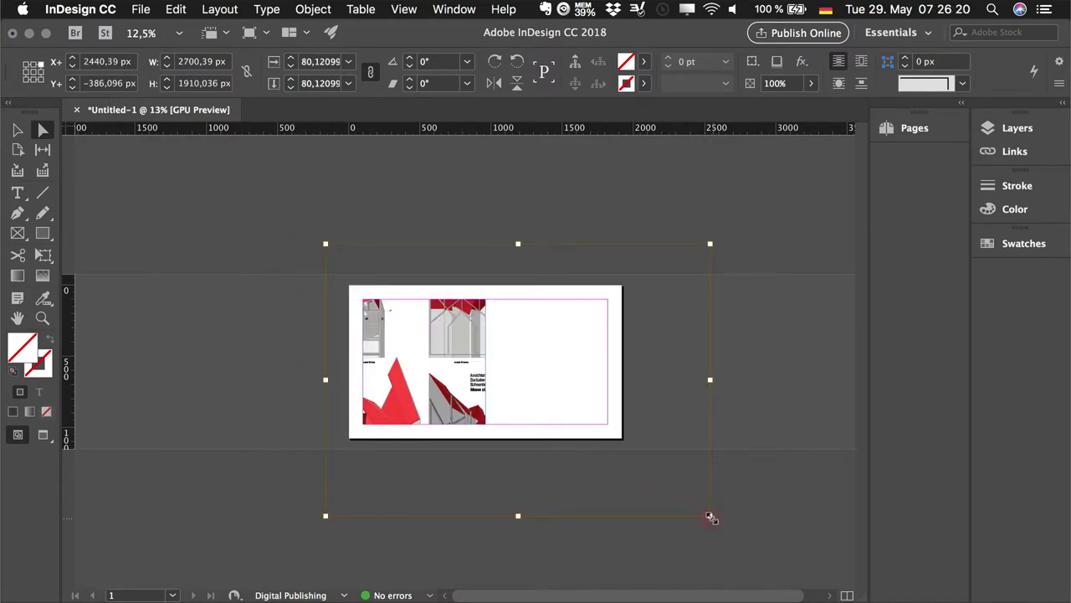
{"action": "left_click_drag", "start_coordinate": [711, 518], "coordinate": [557, 407]}
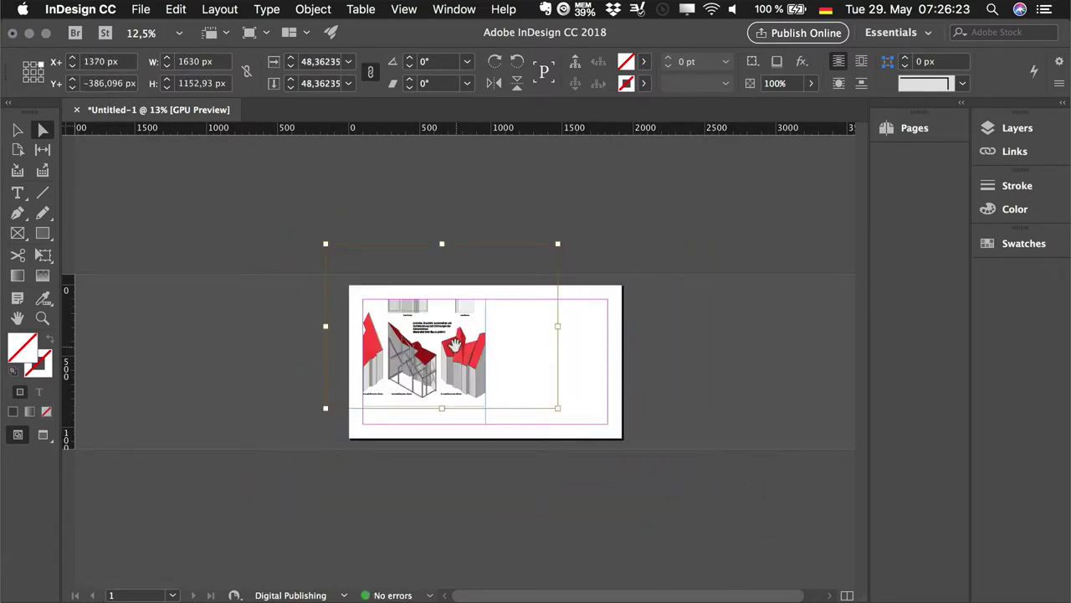
{"action": "left_click_drag", "start_coordinate": [455, 344], "coordinate": [474, 392]}
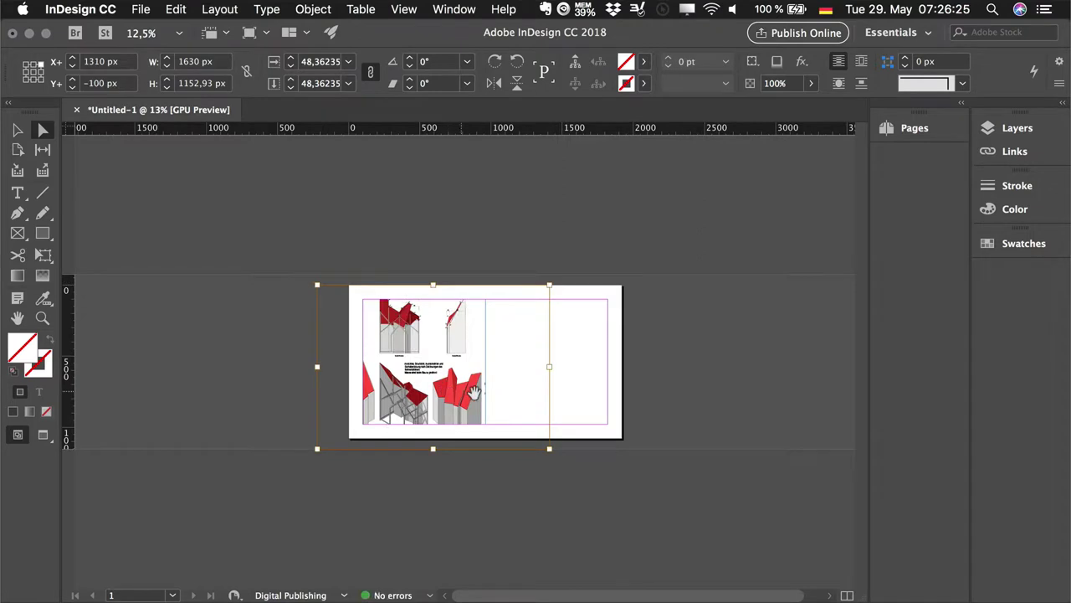
{"action": "key", "text": "super+equal"}
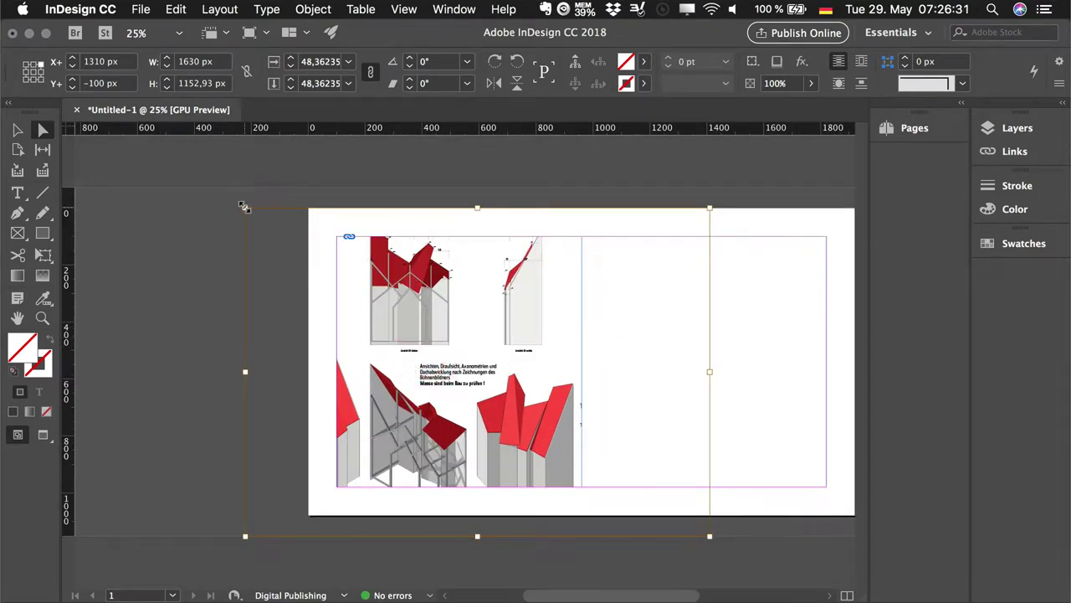
{"action": "mouse_move", "coordinate": [245, 207]}
{"action": "left_mouse_down"}
{"action": "mouse_move", "coordinate": [322, 272]}
{"action": "mouse_move", "coordinate": [263, 223]}
{"action": "mouse_move", "coordinate": [282, 240]}
{"action": "mouse_move", "coordinate": [215, 209]}
{"action": "mouse_move", "coordinate": [344, 275]}
{"action": "mouse_move", "coordinate": [204, 204]}
{"action": "mouse_move", "coordinate": [322, 260]}
{"action": "mouse_move", "coordinate": [204, 204]}
{"action": "mouse_move", "coordinate": [297, 244]}
{"action": "left_mouse_up"}
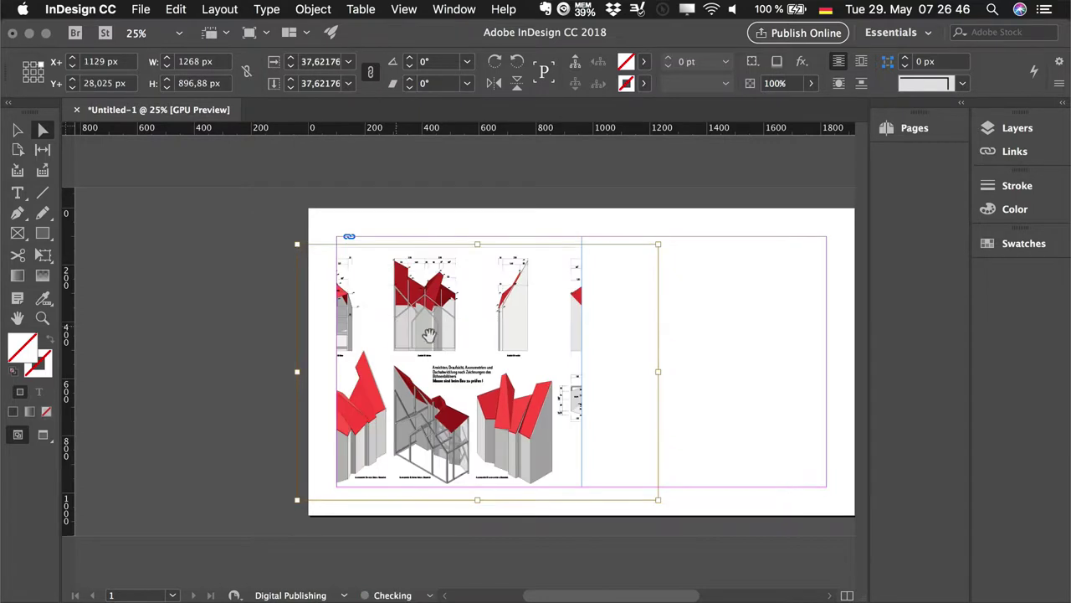
{"action": "left_click_drag", "start_coordinate": [435, 339], "coordinate": [432, 333]}
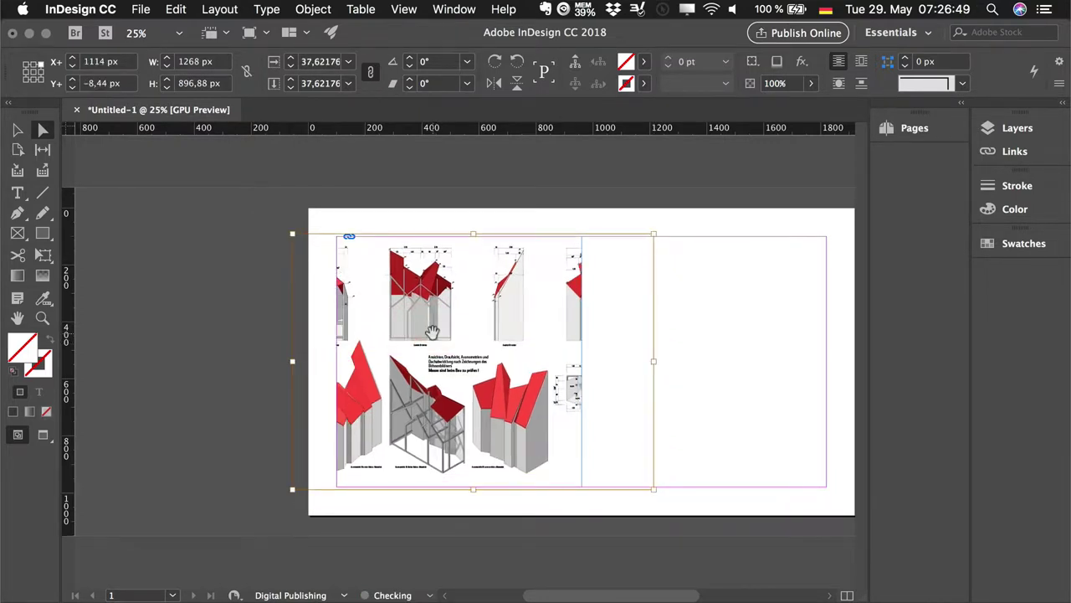
{"action": "mouse_move", "coordinate": [428, 337]}
{"action": "left_mouse_down"}
{"action": "mouse_move", "coordinate": [465, 359]}
{"action": "mouse_move", "coordinate": [379, 330]}
{"action": "left_mouse_up"}
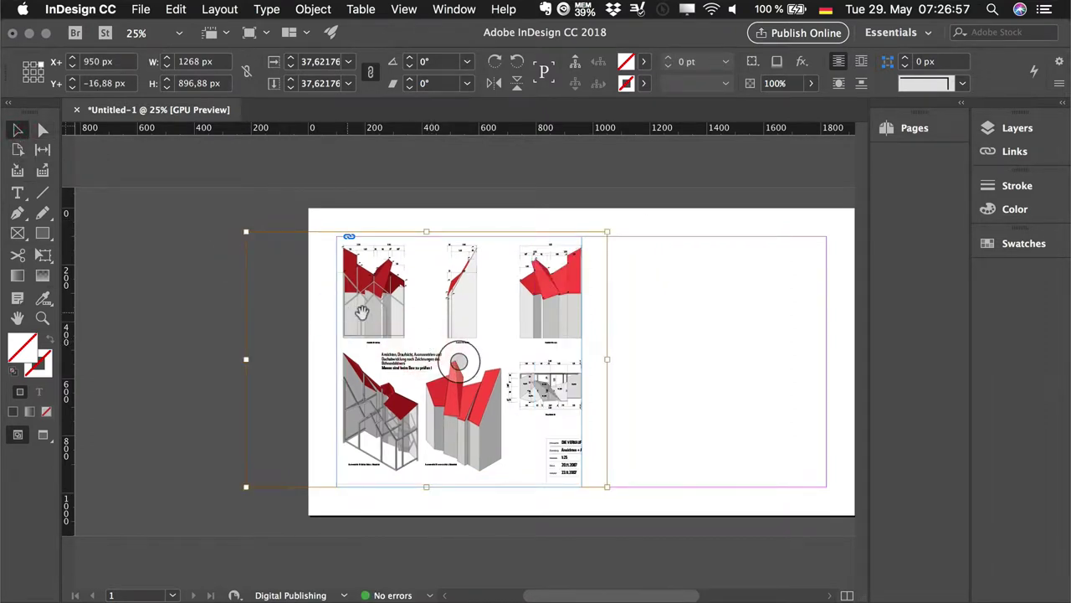
Try selecting the drawing's frame and its placed image with the Direct Selection tool
{"action": "left_click", "coordinate": [650, 304]}
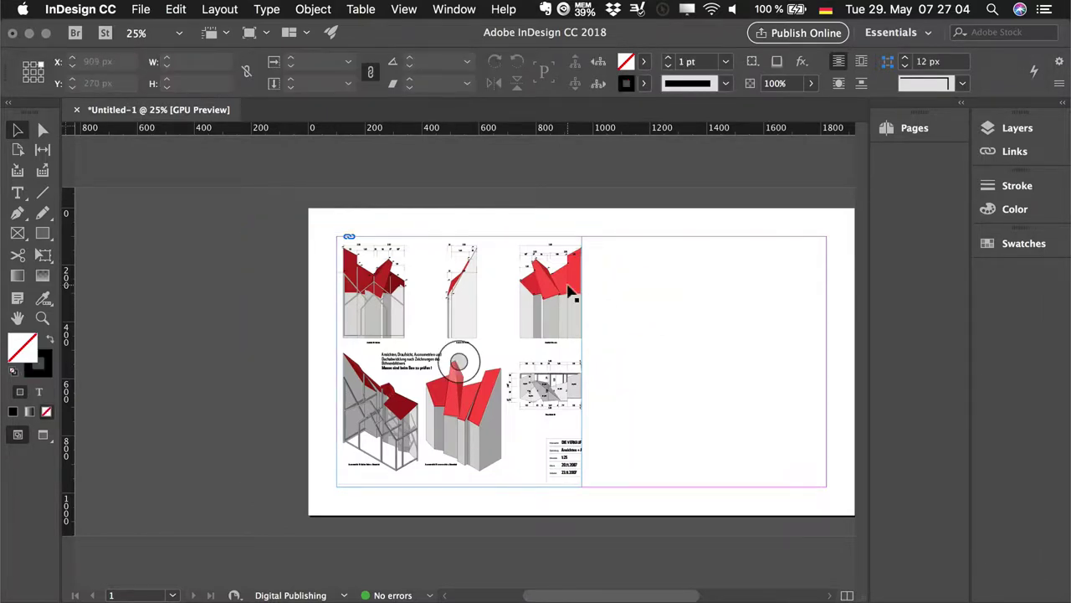
{"action": "left_click", "coordinate": [567, 283]}
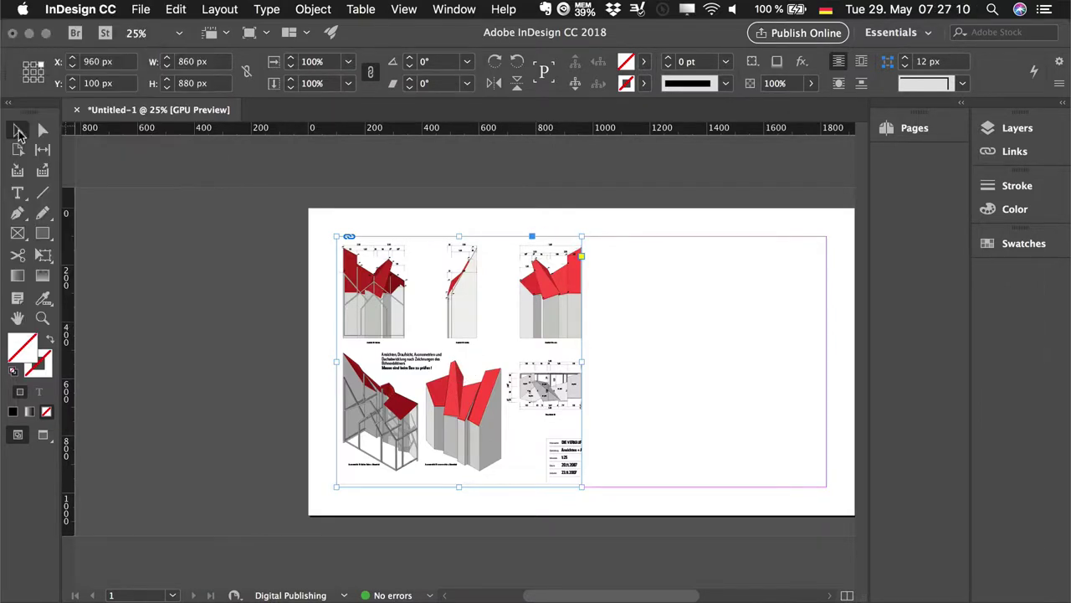
{"action": "left_click", "coordinate": [617, 333]}
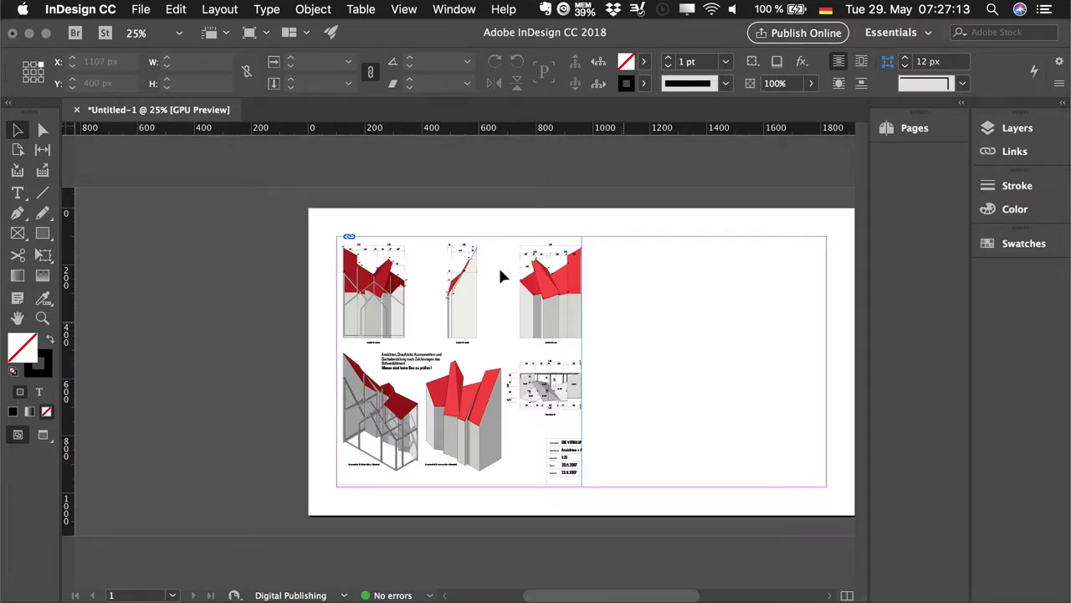
{"action": "left_click", "coordinate": [42, 131]}
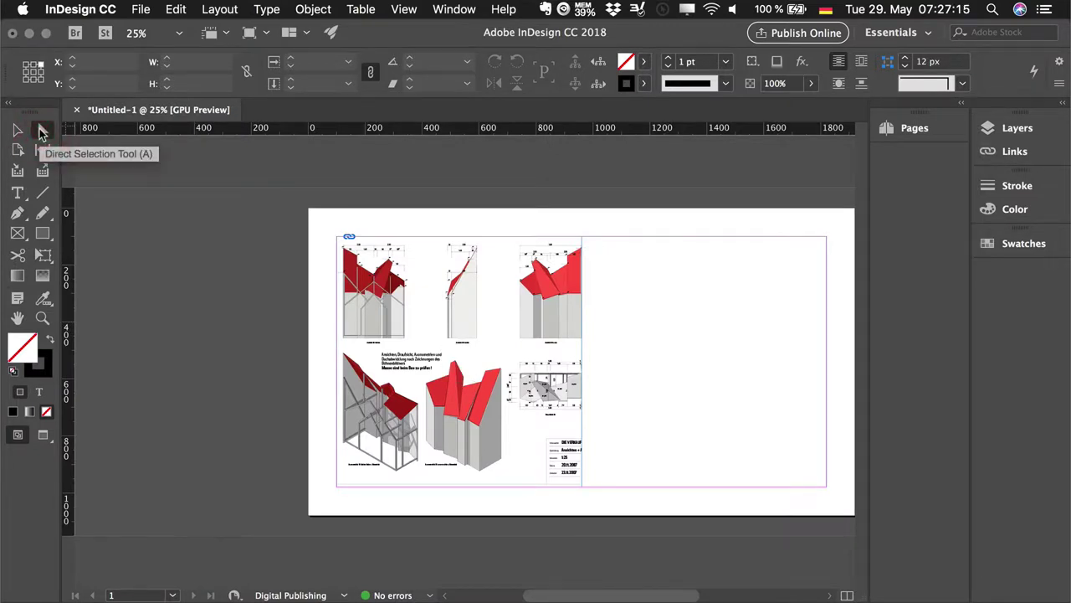
{"action": "left_click", "coordinate": [420, 299]}
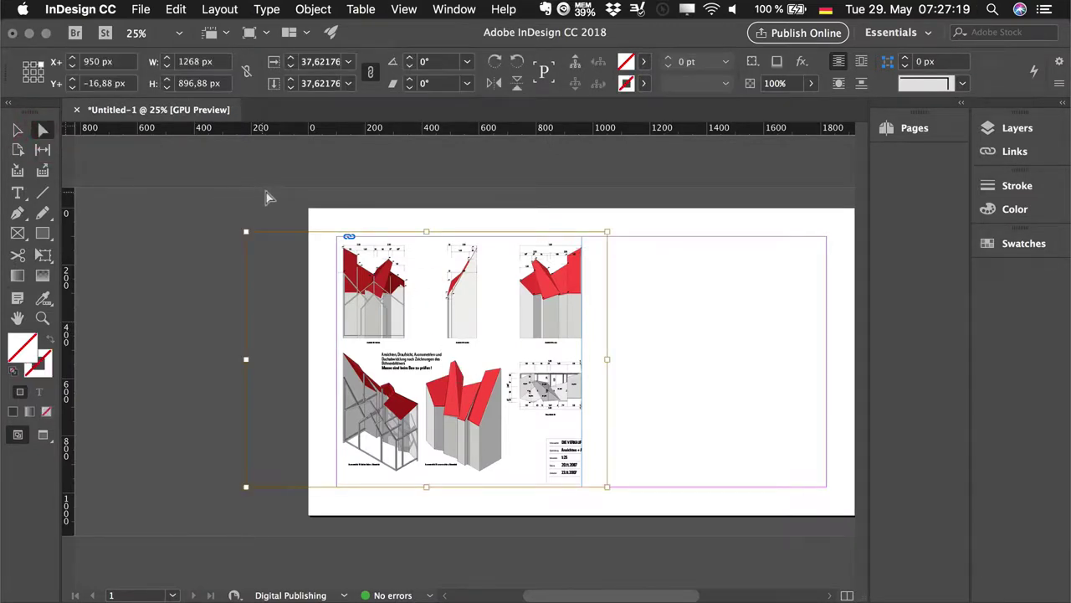
{"action": "left_click", "coordinate": [482, 275]}
Stretch the drawing's frame to cover the full 1920 × 1080 px page
{"action": "left_click", "coordinate": [17, 130]}
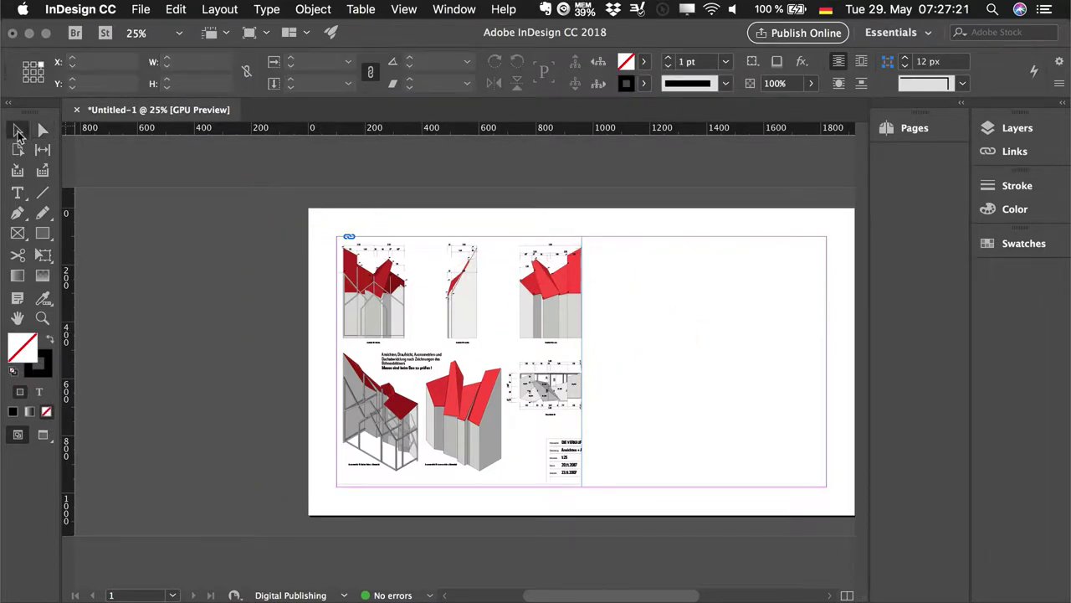
{"action": "left_click", "coordinate": [377, 283]}
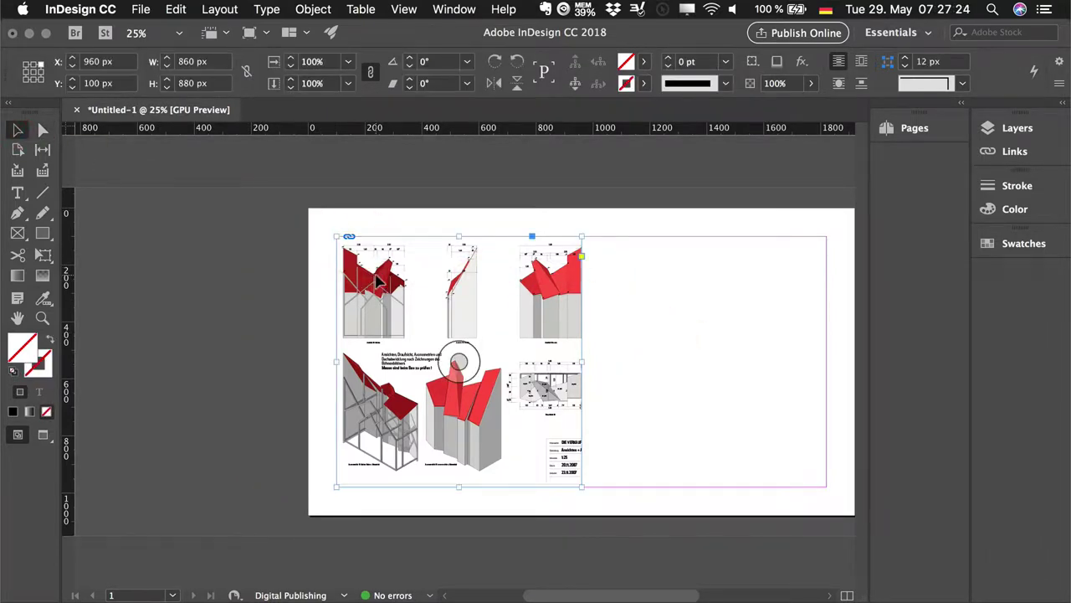
{"action": "left_click_drag", "start_coordinate": [337, 237], "coordinate": [310, 208]}
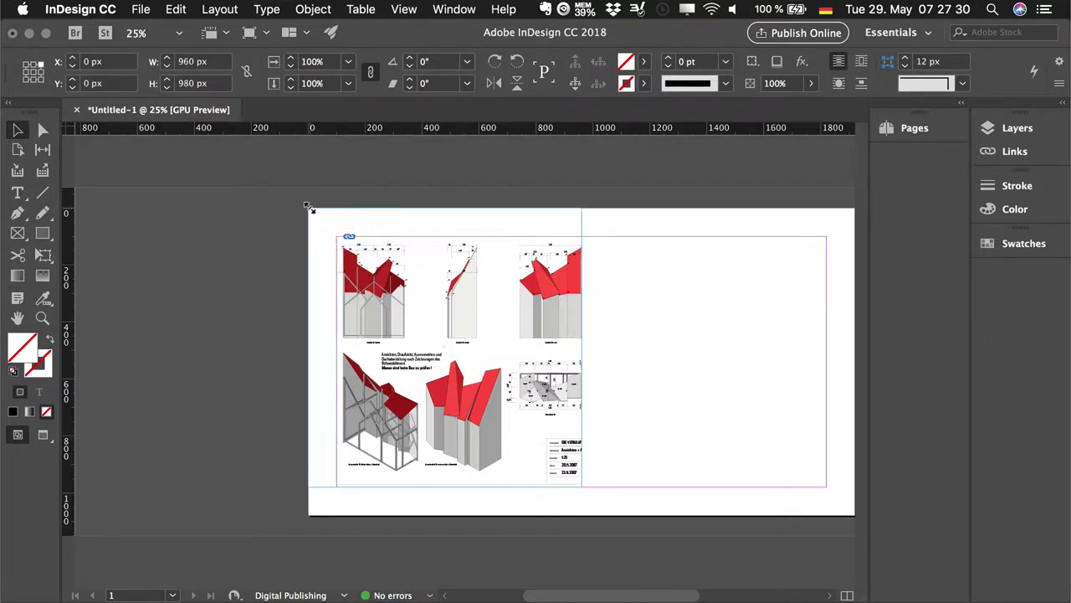
{"action": "left_click_drag", "start_coordinate": [456, 485], "coordinate": [728, 514]}
Fit the drawing proportionally into the page-sized frame and view the page in Preview mode
{"action": "right_click", "coordinate": [401, 296]}
{"action": "mouse_move", "coordinate": [437, 320]}
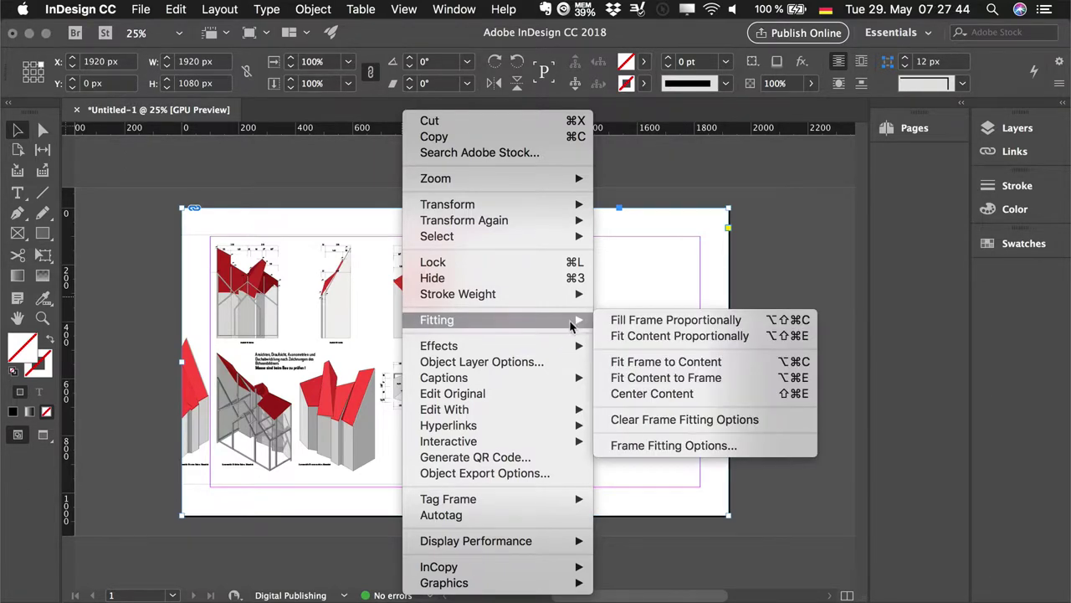
{"action": "left_click", "coordinate": [631, 336]}
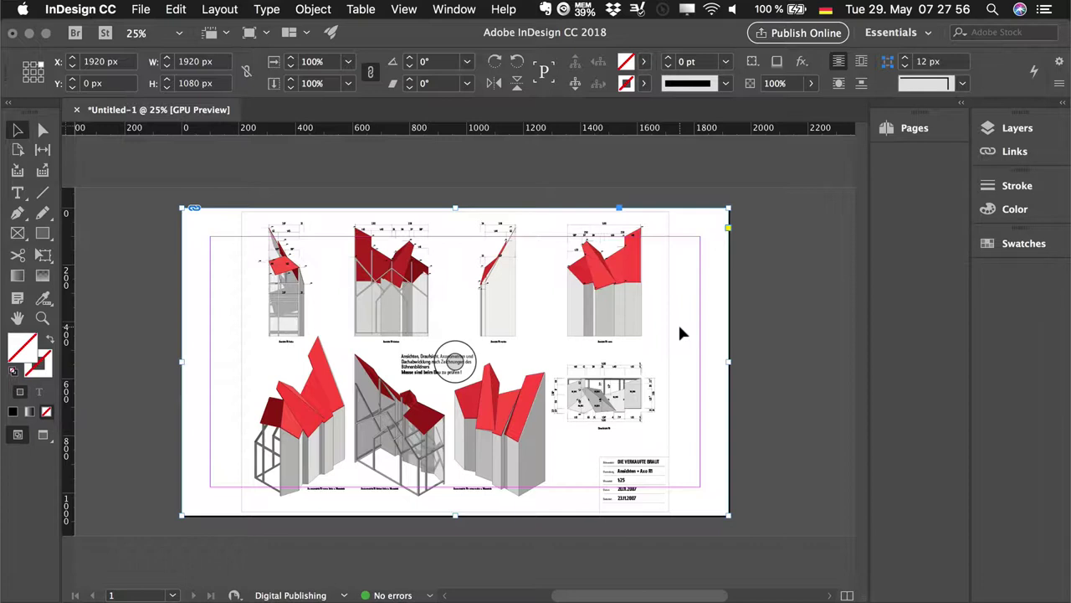
{"action": "left_click", "coordinate": [770, 319]}
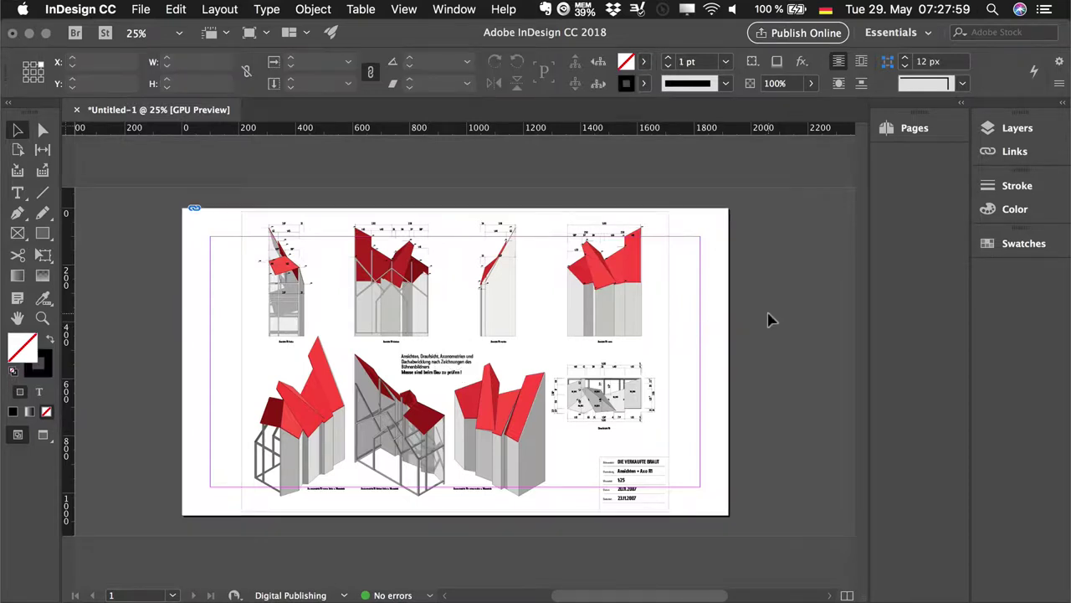
{"action": "key", "text": "w"}
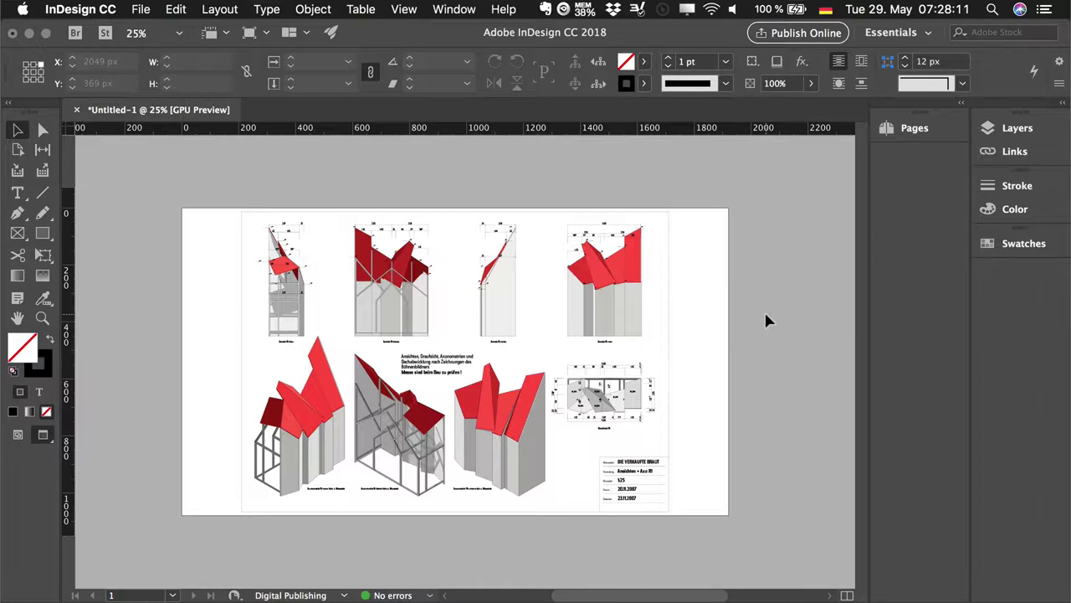
Return to Normal screen mode and zoom in so the page fills the window
{"action": "key", "text": "w"}
{"action": "key", "text": "w"}
{"action": "key", "text": "w"}
{"action": "key", "text": "w"}
{"action": "scroll", "coordinate": [764, 320], "scroll_direction": "up", "scroll_amount": 2}
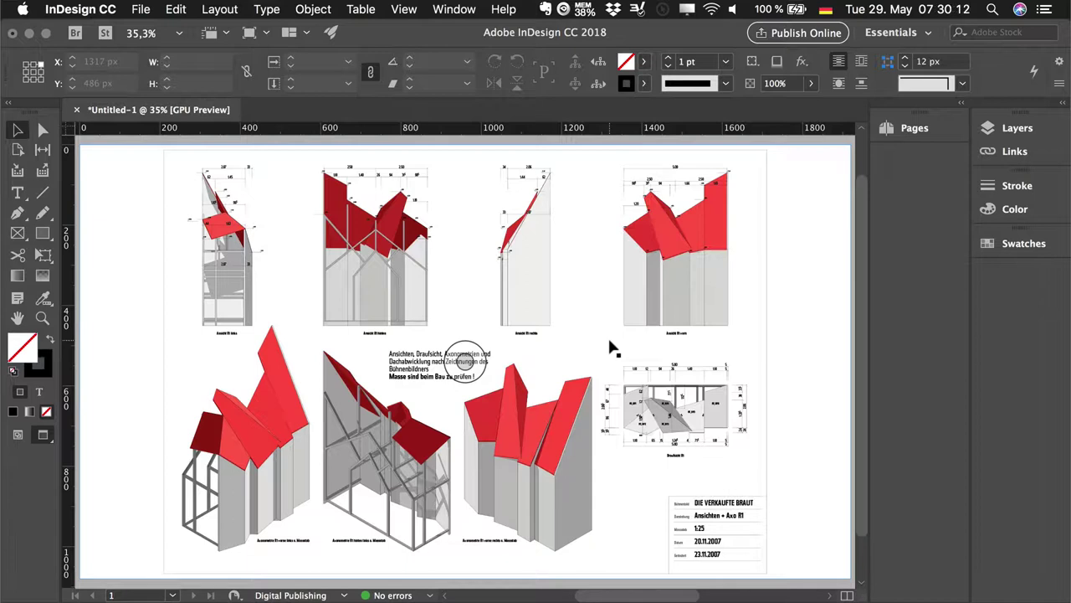
Add an A-Master page after page 1, then return the view to page 1
{"action": "left_click", "coordinate": [917, 131]}
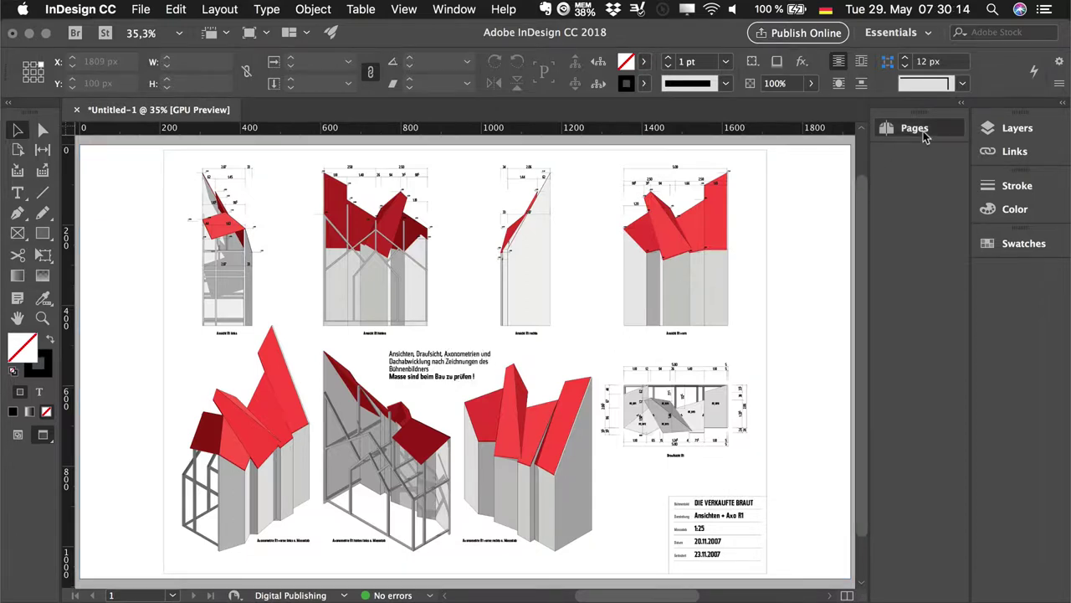
{"action": "left_click", "coordinate": [818, 314]}
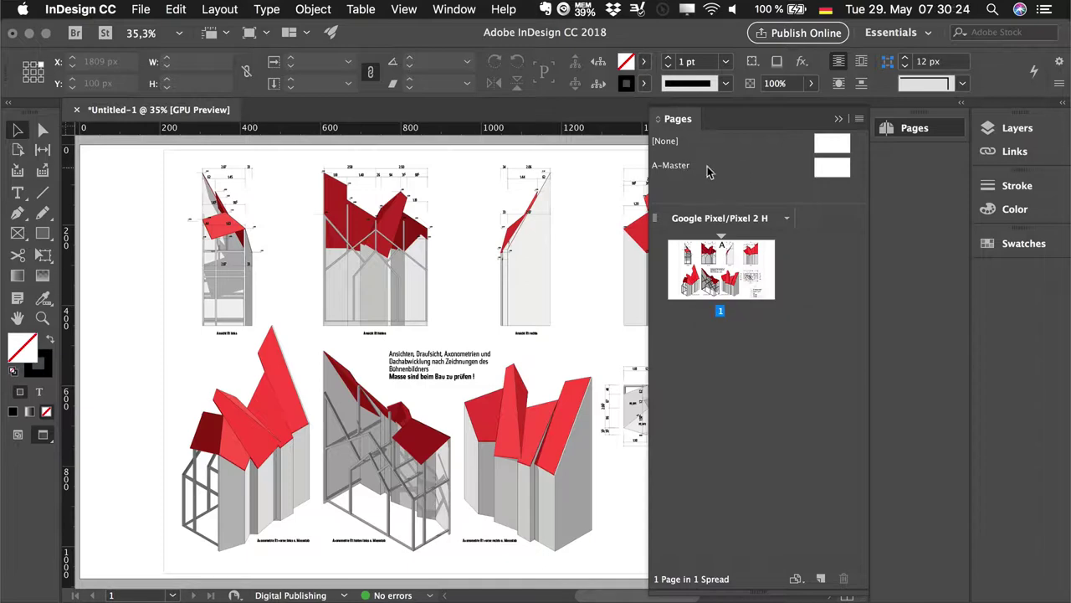
{"action": "left_click_drag", "start_coordinate": [688, 170], "coordinate": [734, 352]}
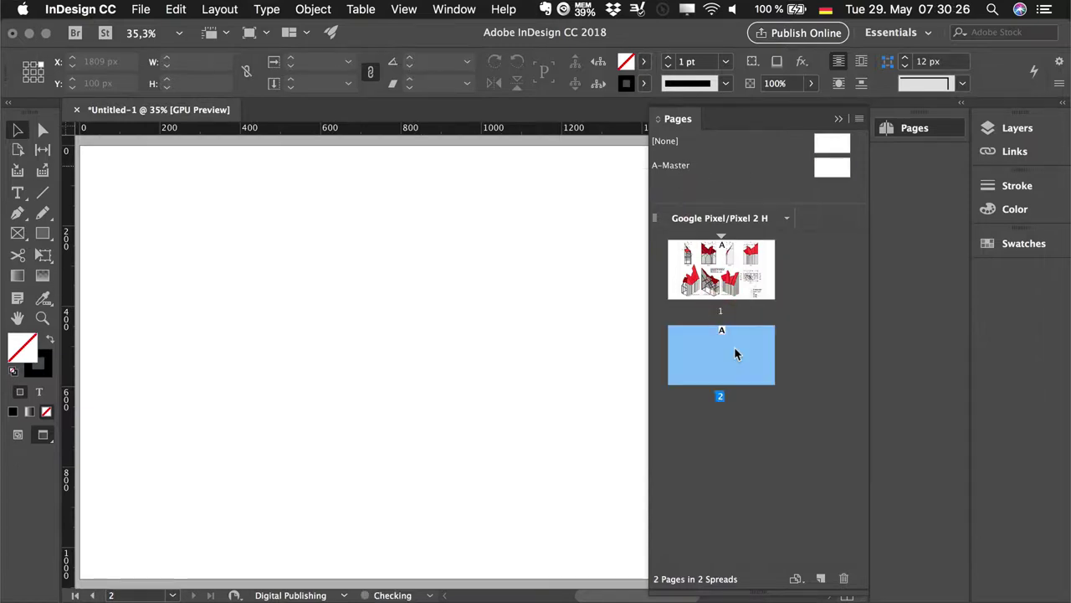
{"action": "double_click", "coordinate": [732, 283]}
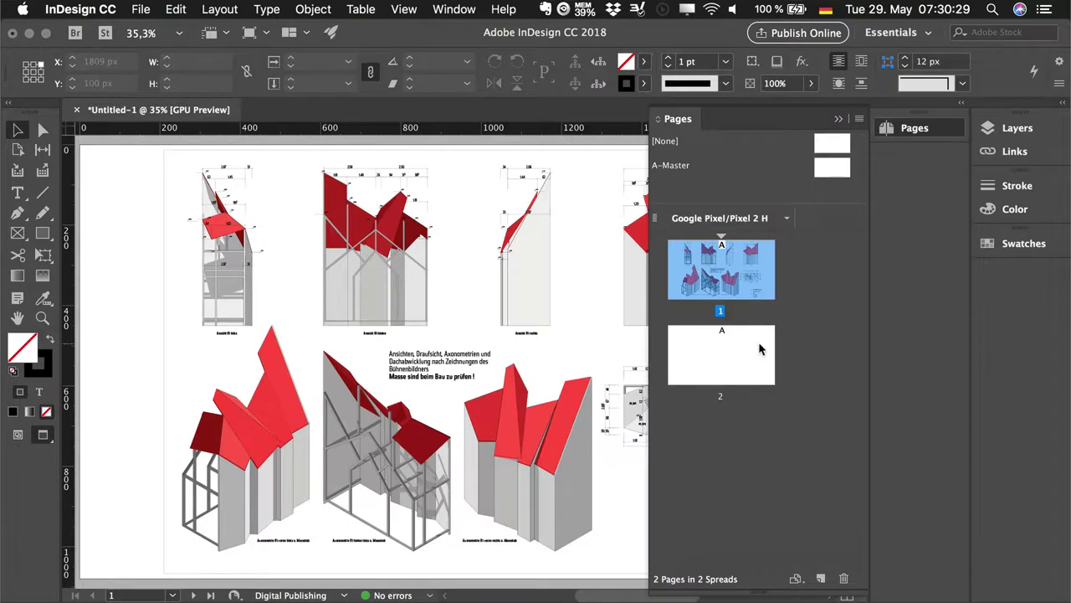
{"action": "left_click", "coordinate": [810, 305]}
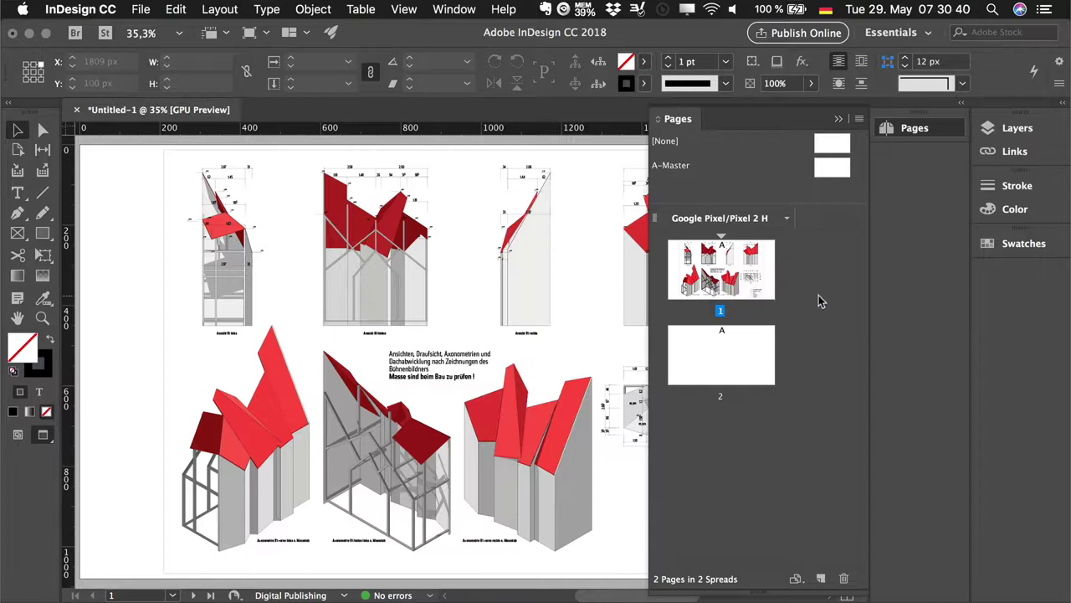
{"action": "left_click", "coordinate": [838, 119]}
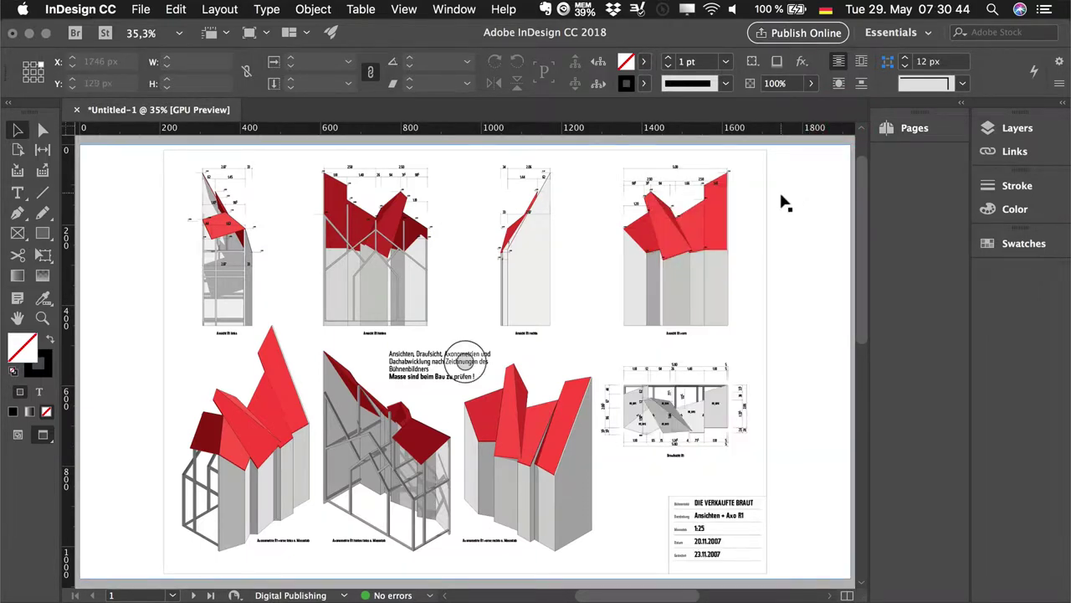
Select the A-01 Braut_R1_Ans25.PDF entry in the Links panel to show its link info
{"action": "left_click", "coordinate": [1036, 154]}
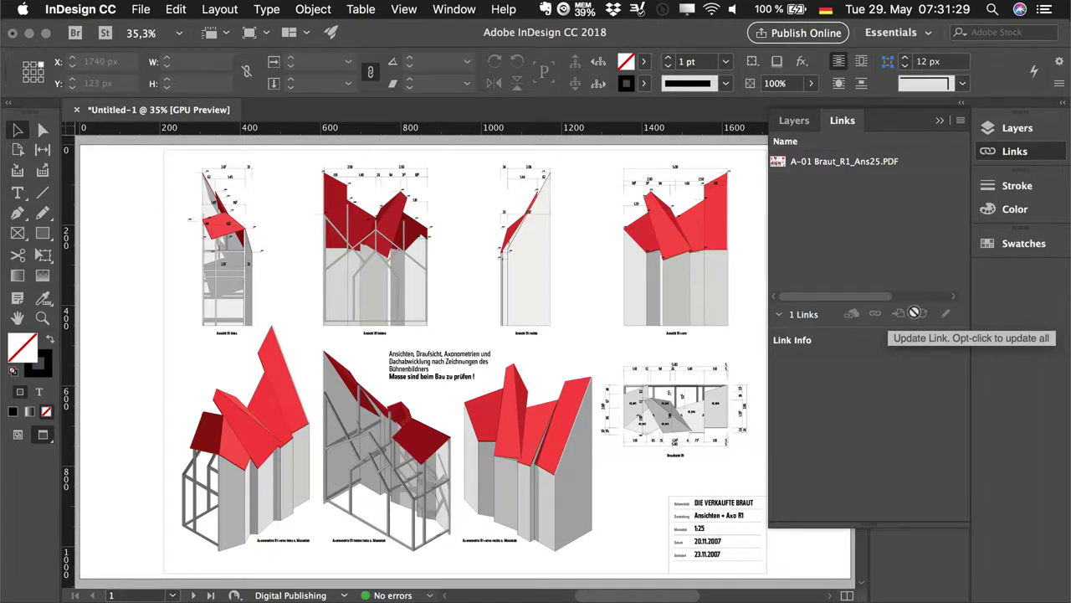
{"action": "left_click", "coordinate": [822, 165]}
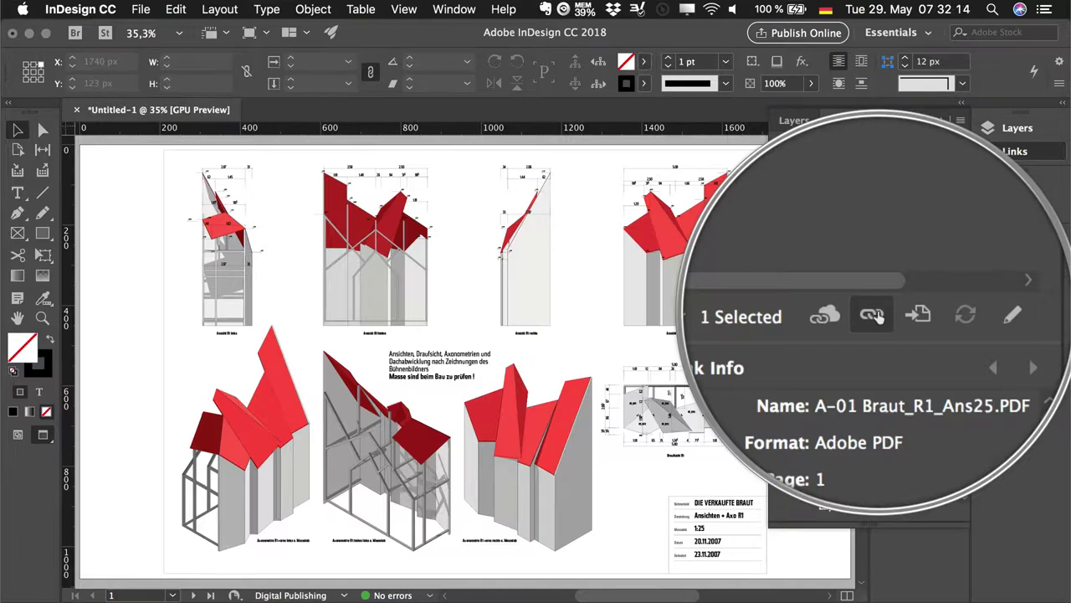
Relink the placed drawing to A-02 Braut_L1_Ans25.PDF from the Output folder
{"action": "left_click", "coordinate": [876, 318]}
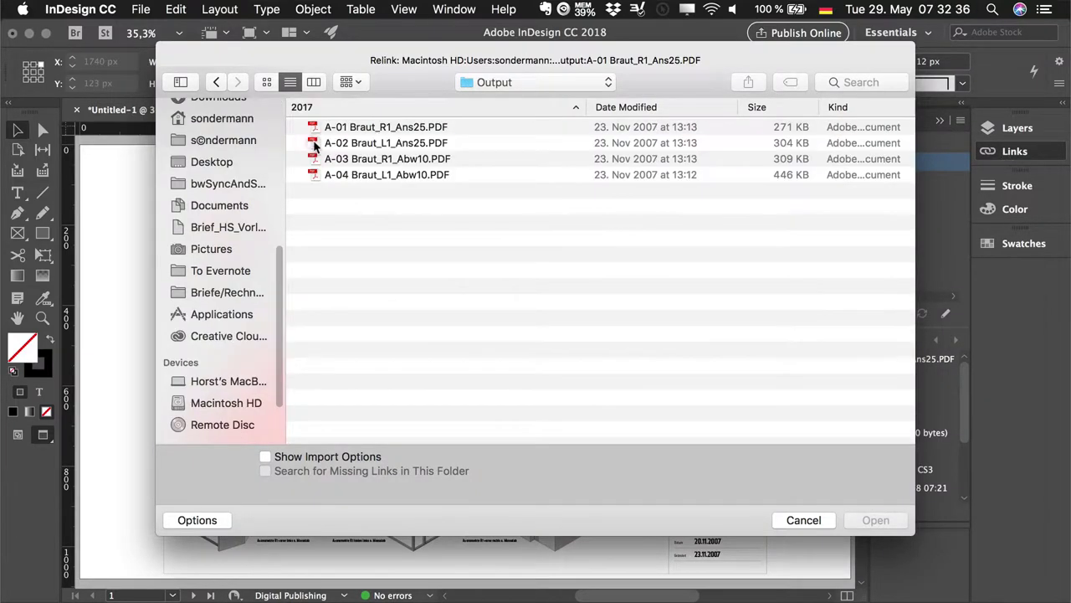
{"action": "left_click", "coordinate": [314, 144]}
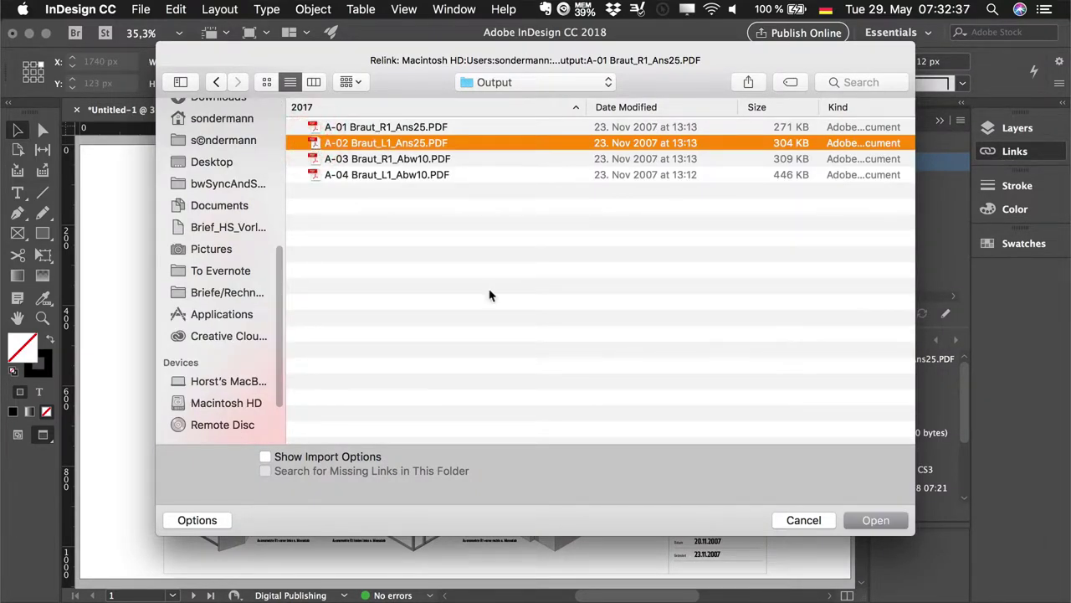
{"action": "left_click", "coordinate": [867, 519]}
{"action": "left_click", "coordinate": [464, 361]}
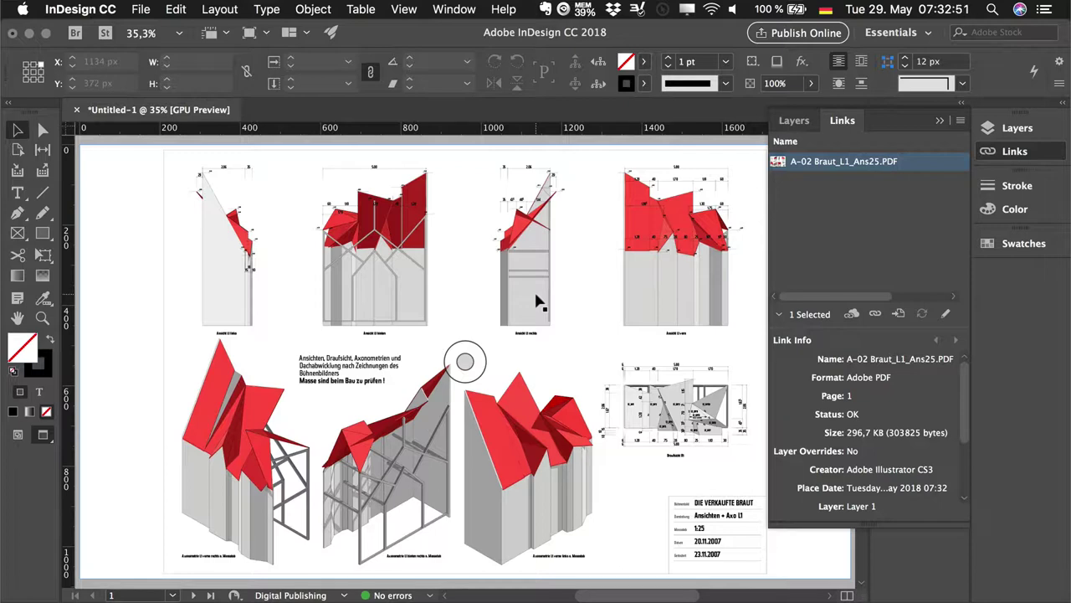
Select the placed A-02 PDF, locate its link, and open the original in Acrobat
{"action": "left_click", "coordinate": [45, 132]}
{"action": "left_click", "coordinate": [319, 228]}
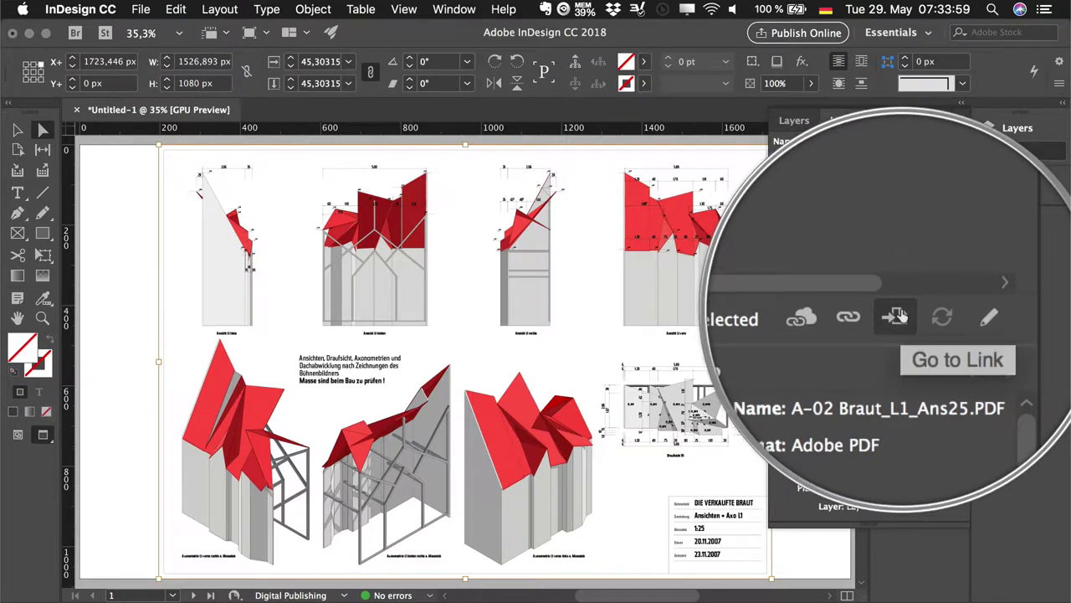
{"action": "left_click", "coordinate": [899, 314]}
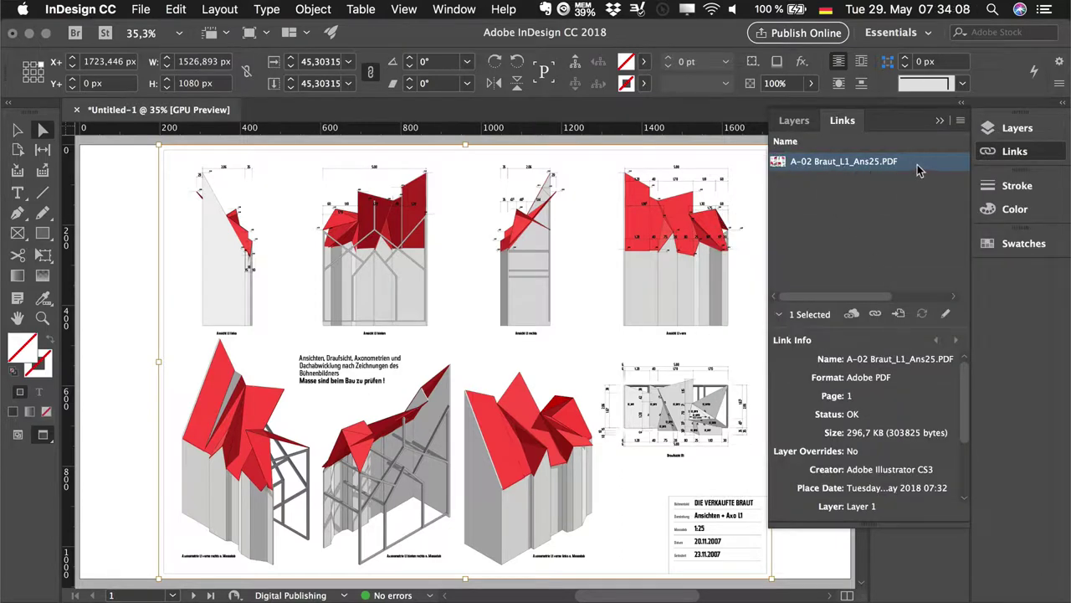
{"action": "left_click", "coordinate": [899, 314]}
{"action": "left_click", "coordinate": [898, 313]}
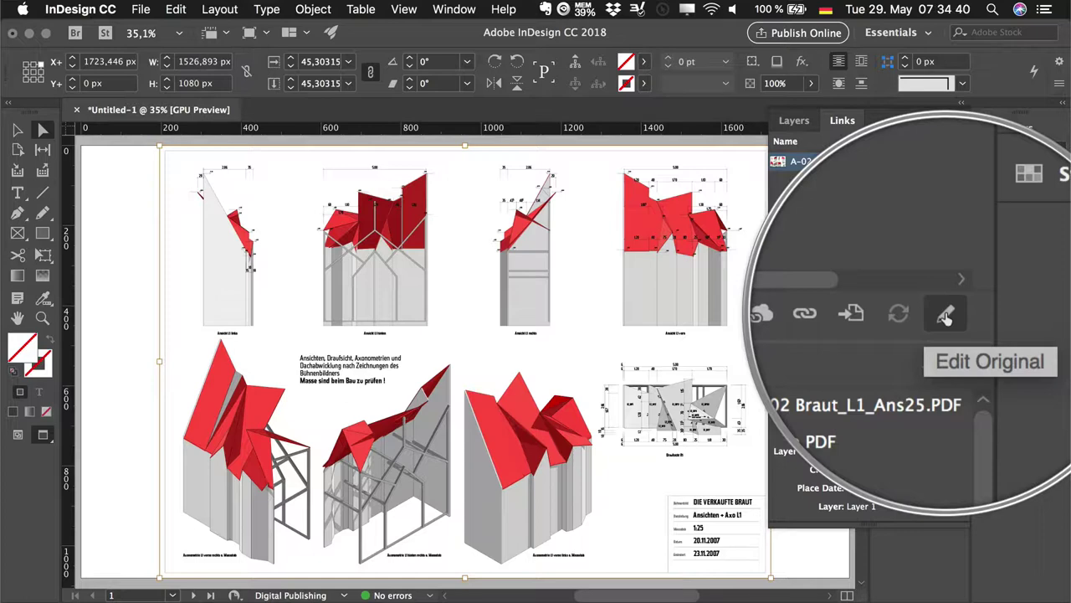
{"action": "left_click", "coordinate": [946, 316]}
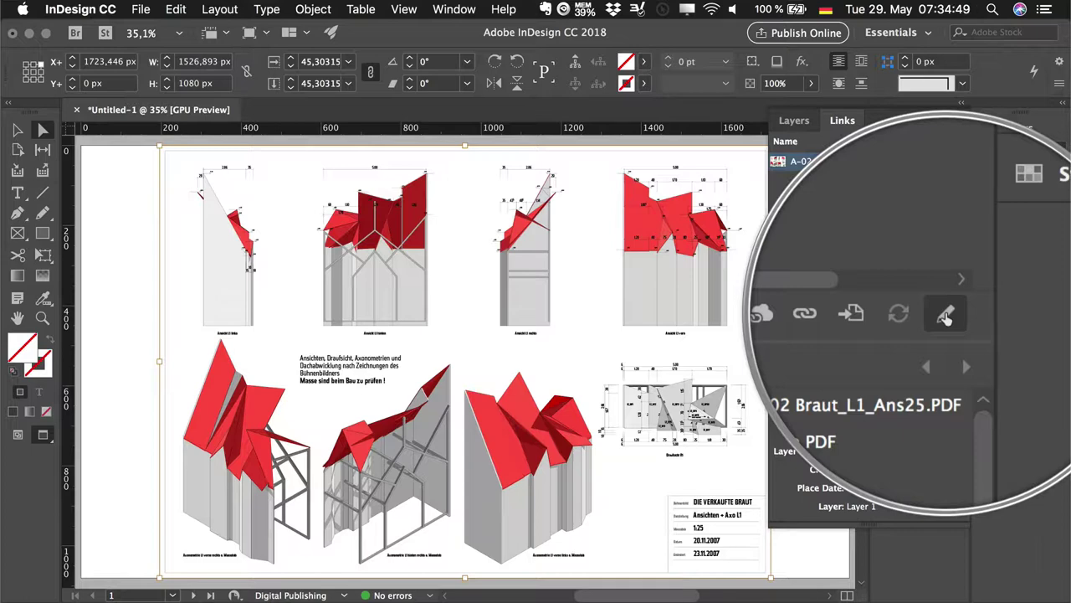
{"action": "left_click", "coordinate": [945, 315]}
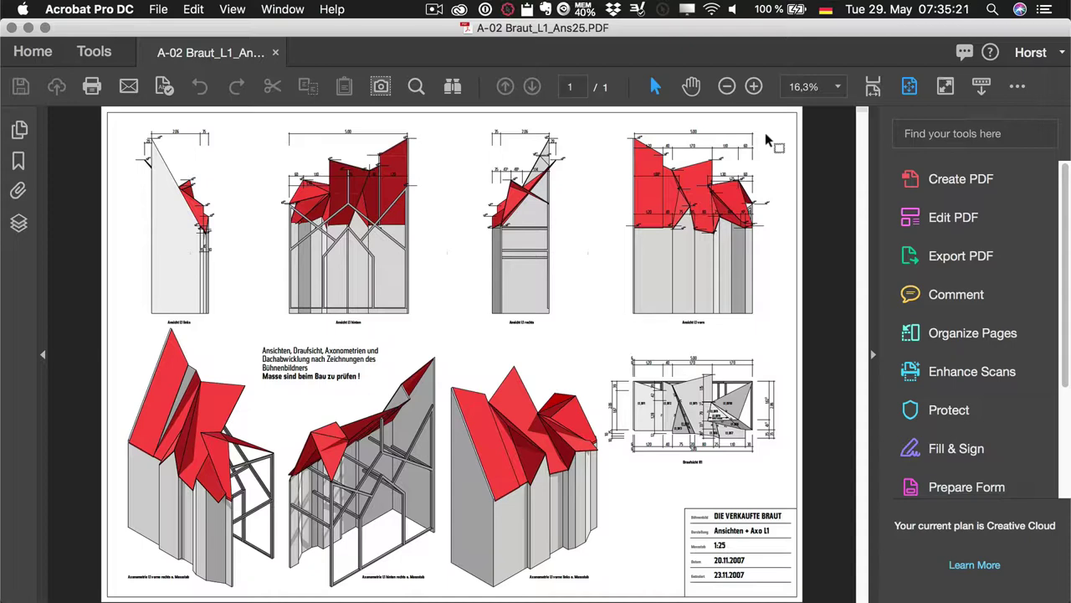
Leave the A-02 PDF in Acrobat and switch back to InDesign
{"action": "key", "text": "super+Tab"}
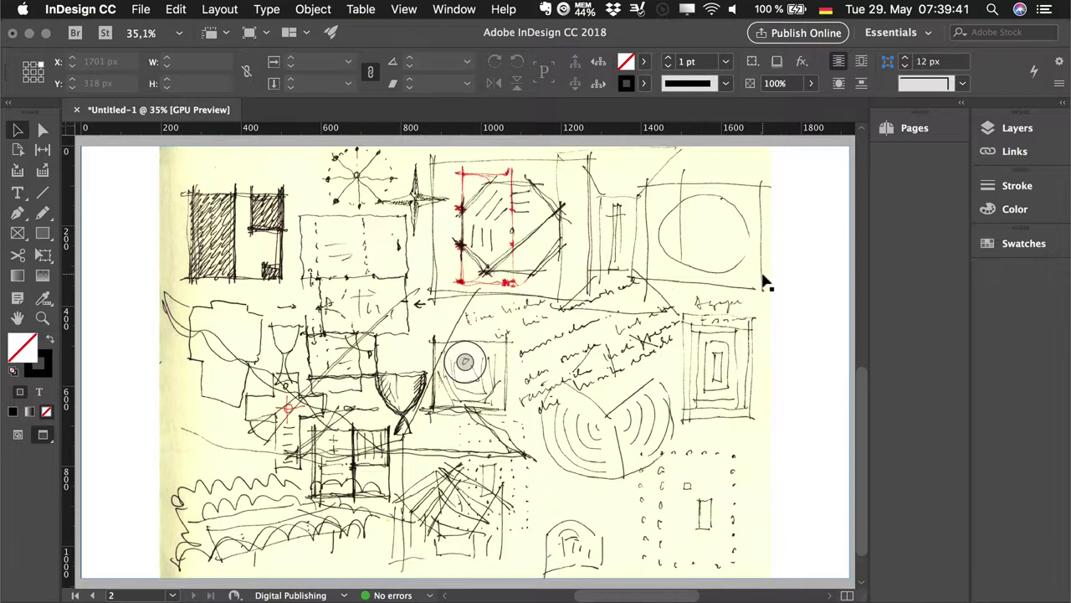
Go to page 2 and select the sketch to show kirchefreiburg_skizzen1.psd in Links
{"action": "left_click", "coordinate": [912, 128]}
{"action": "double_click", "coordinate": [746, 347]}
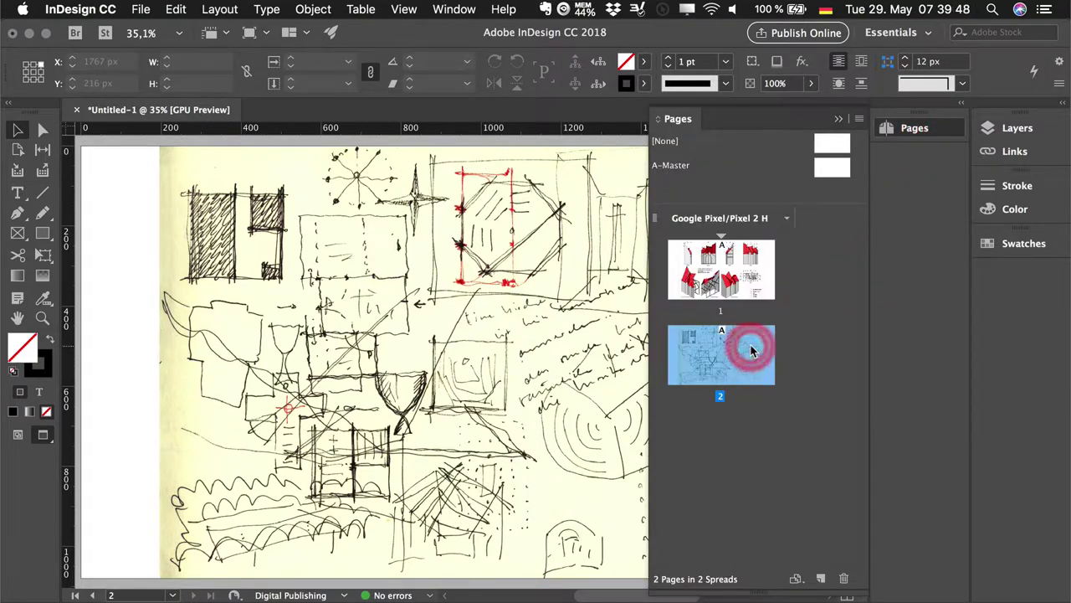
{"action": "double_click", "coordinate": [752, 290]}
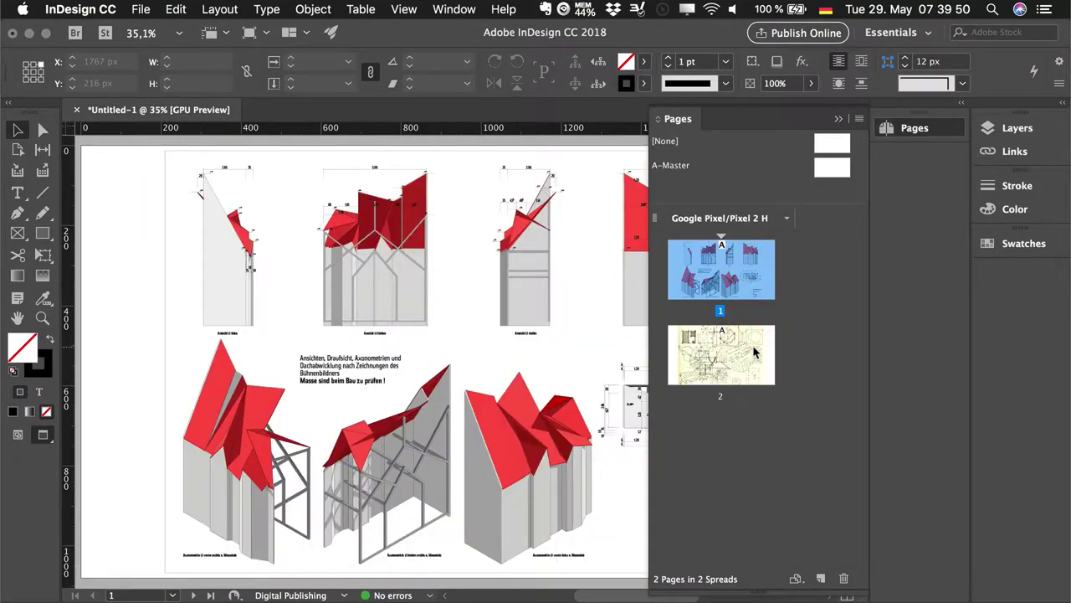
{"action": "double_click", "coordinate": [753, 350]}
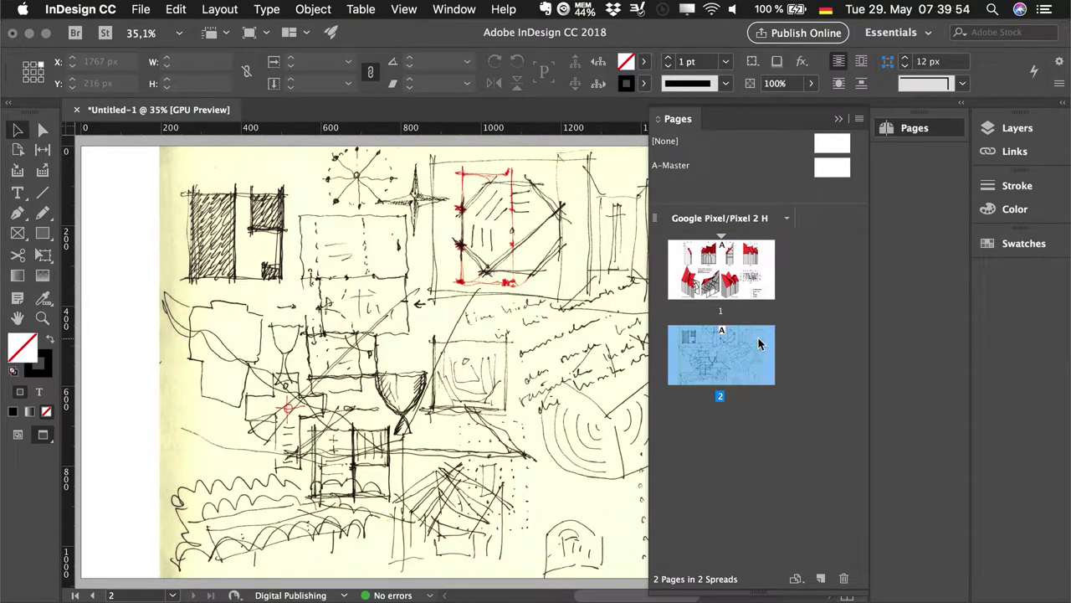
{"action": "left_click", "coordinate": [839, 118]}
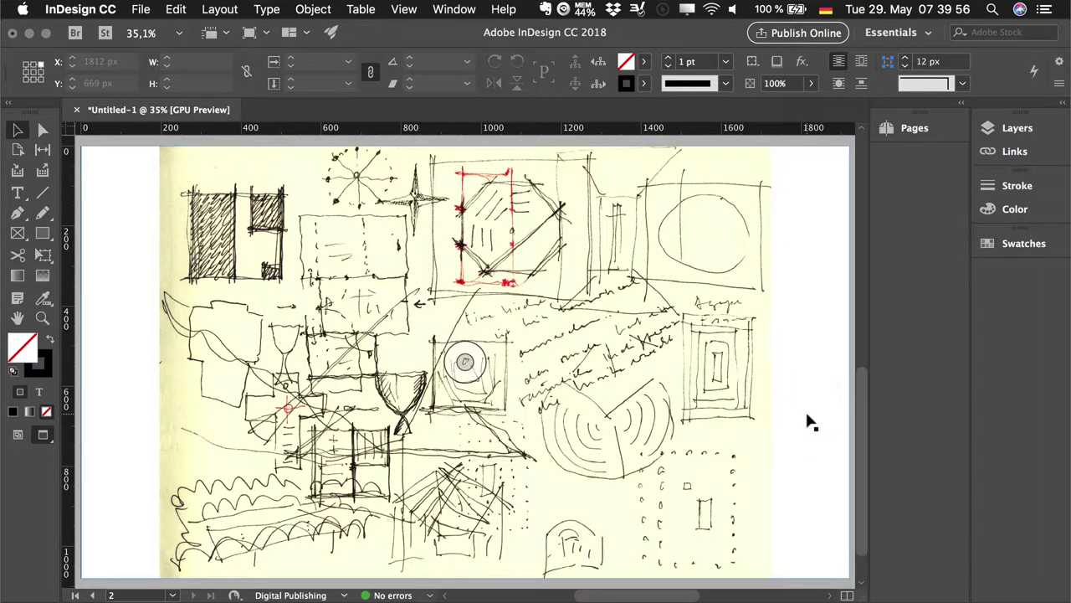
{"action": "left_click", "coordinate": [699, 385]}
{"action": "left_click", "coordinate": [1014, 154]}
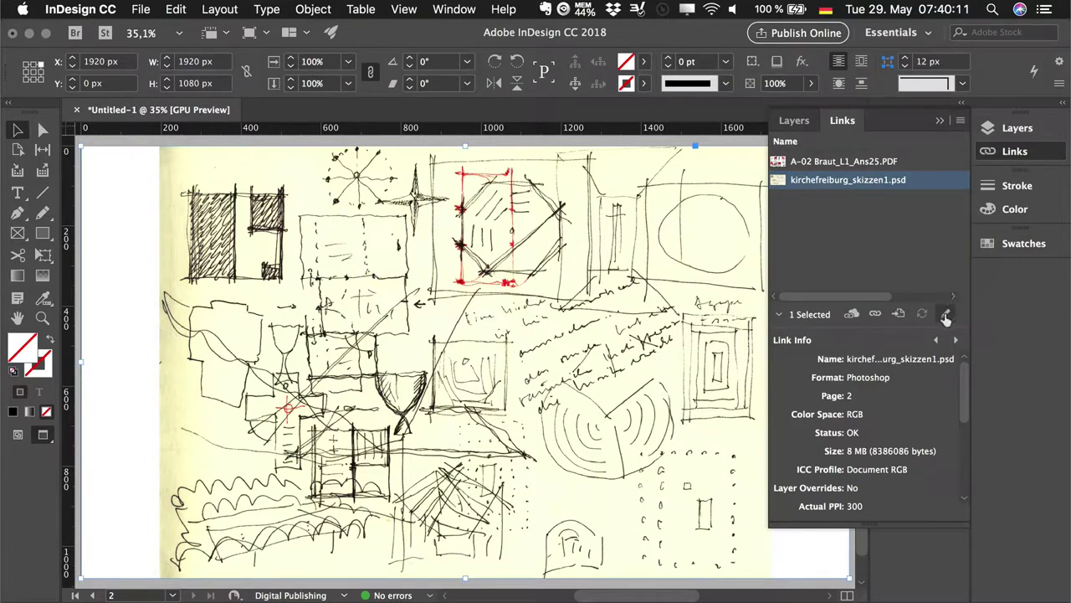
Open kirchefreiburg_skizzen1.psd in Photoshop using Edit Original
{"action": "left_click", "coordinate": [947, 315]}
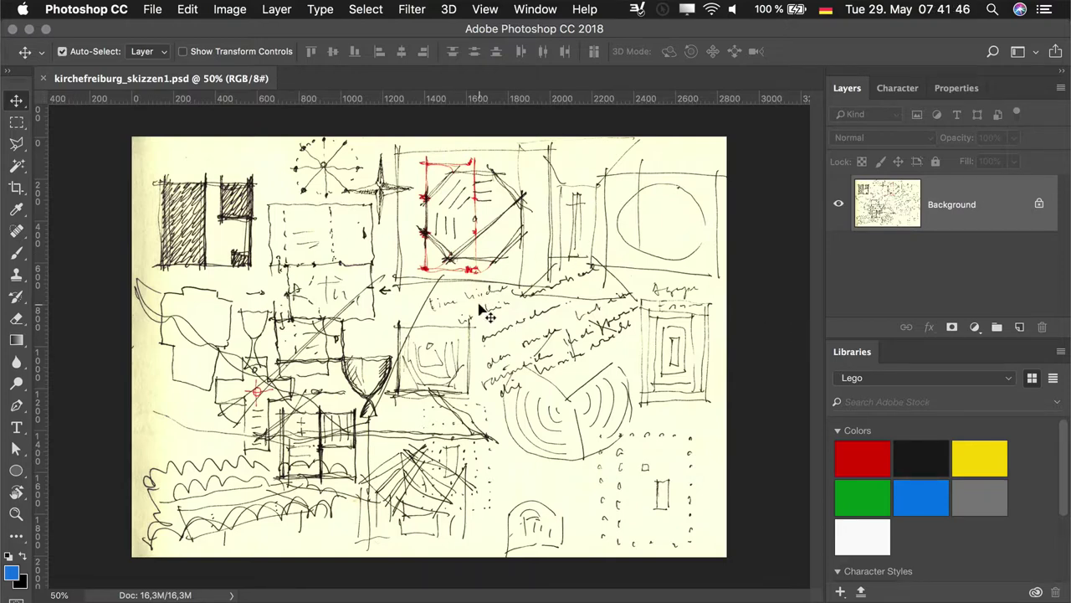
Reopen the sketch PSD in Photoshop and add a Black & White adjustment layer
{"action": "key", "text": "super+Tab"}
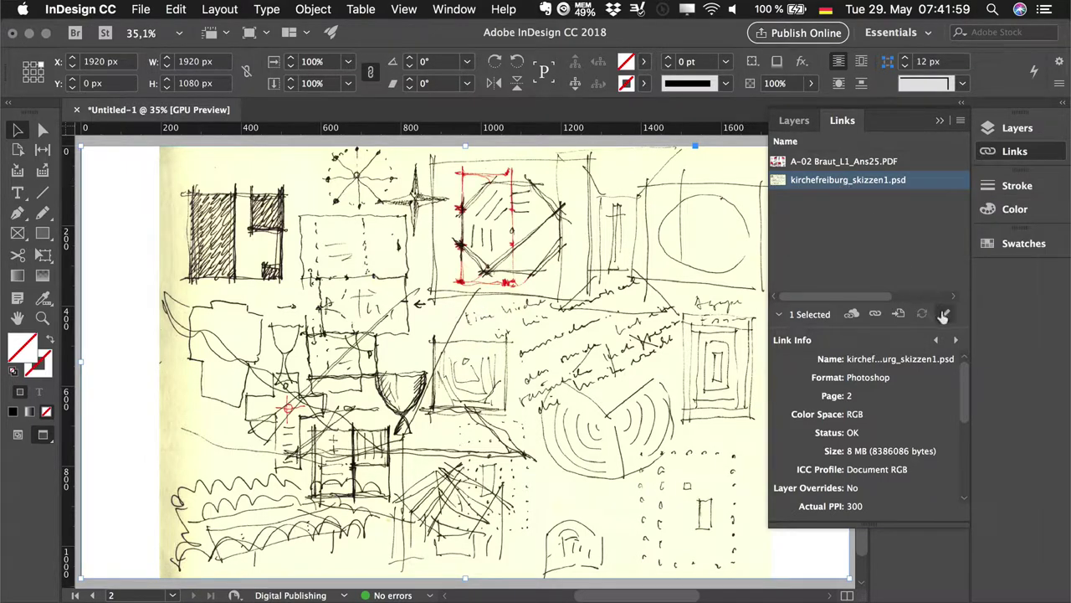
{"action": "left_click", "coordinate": [947, 316]}
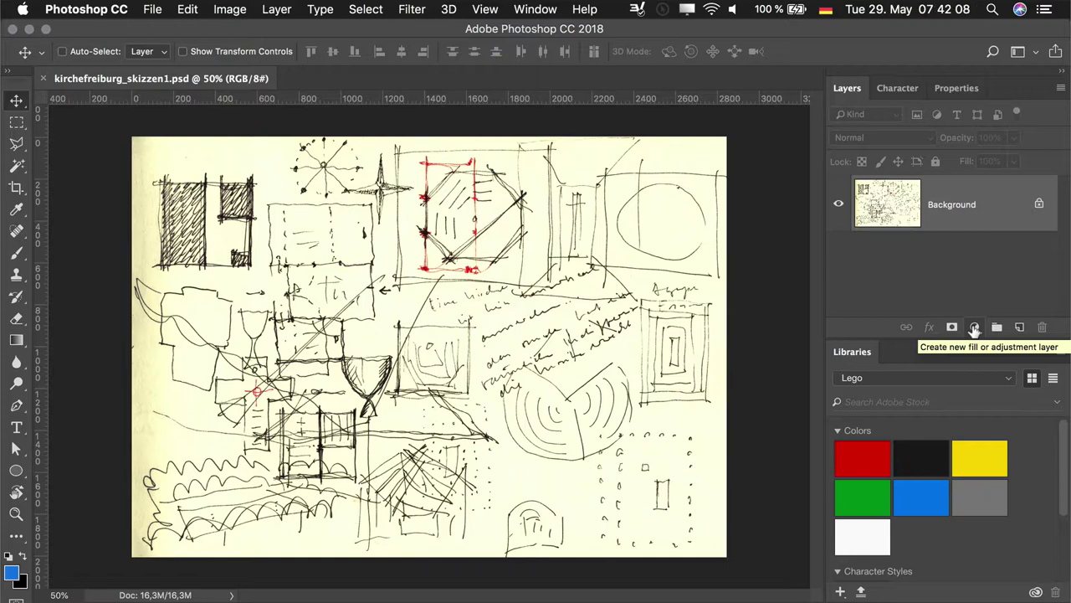
{"action": "left_click", "coordinate": [975, 330]}
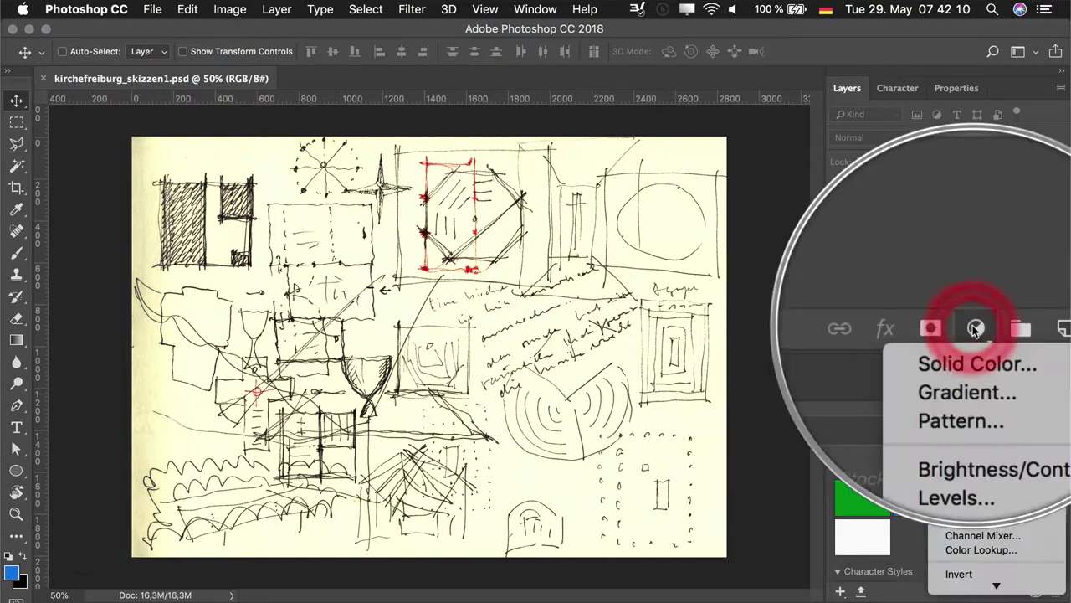
{"action": "left_click", "coordinate": [978, 505]}
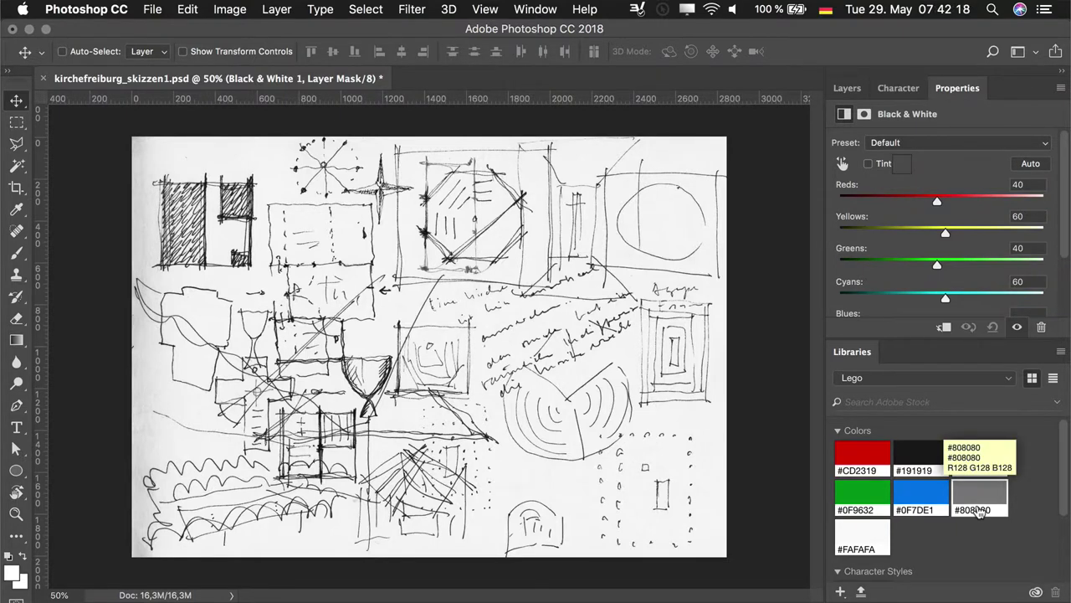
Apply the High Contrast Red Filter preset, save the PSD, and return to InDesign
{"action": "left_click", "coordinate": [911, 144]}
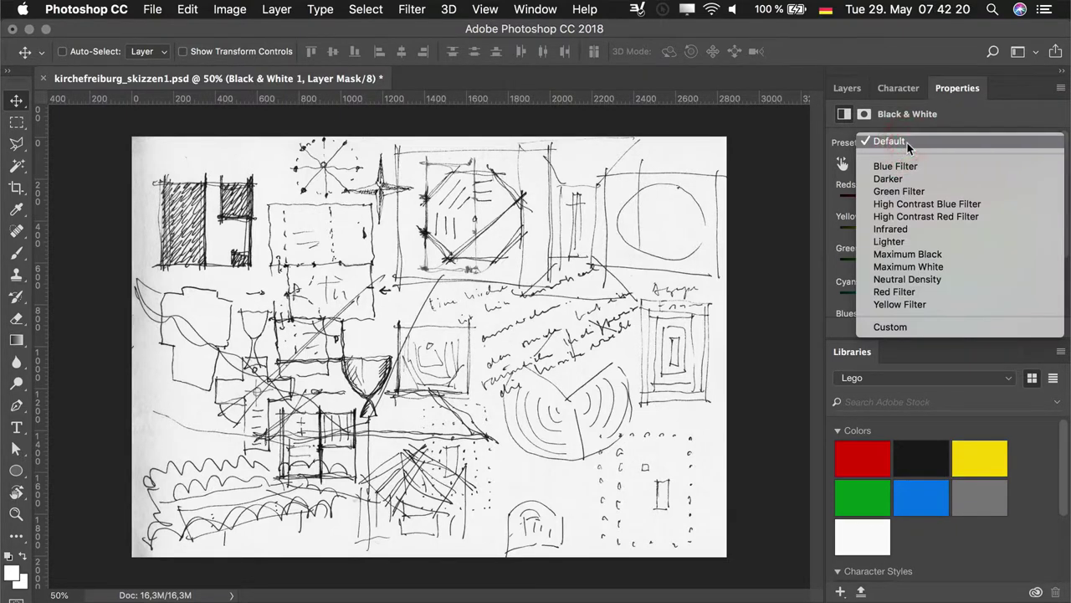
{"action": "left_click", "coordinate": [909, 166]}
{"action": "left_click", "coordinate": [914, 142]}
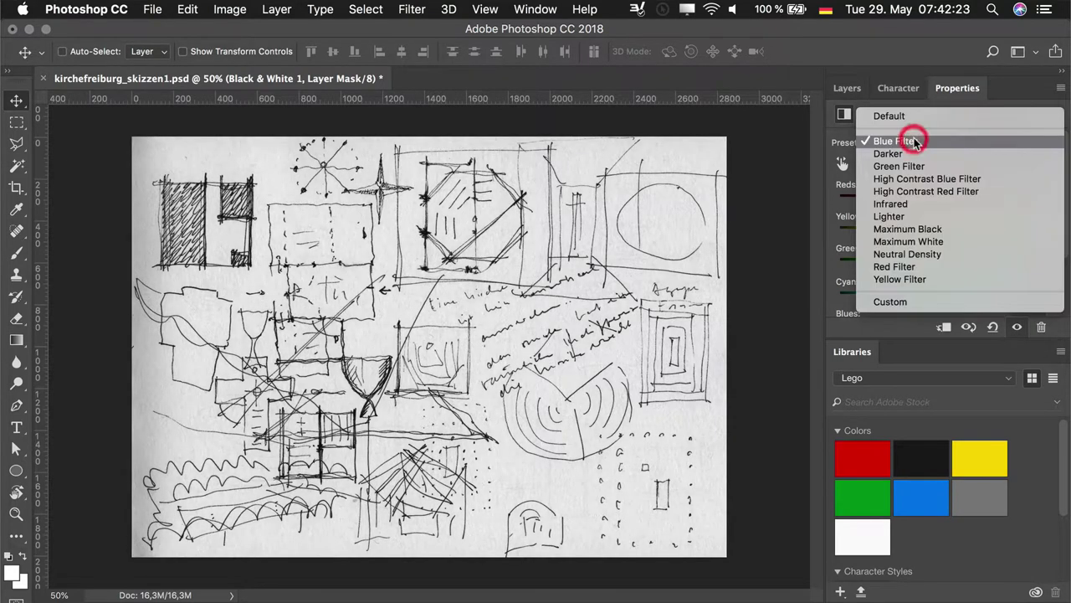
{"action": "left_click", "coordinate": [914, 191]}
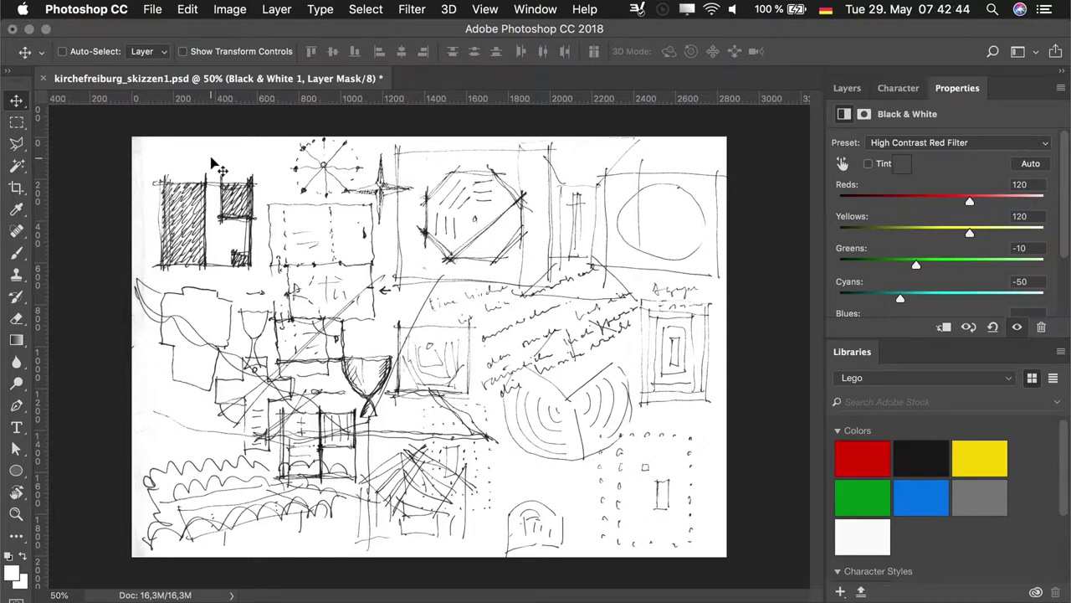
{"action": "key", "text": "ctrl+s"}
{"action": "left_click", "coordinate": [905, 378]}
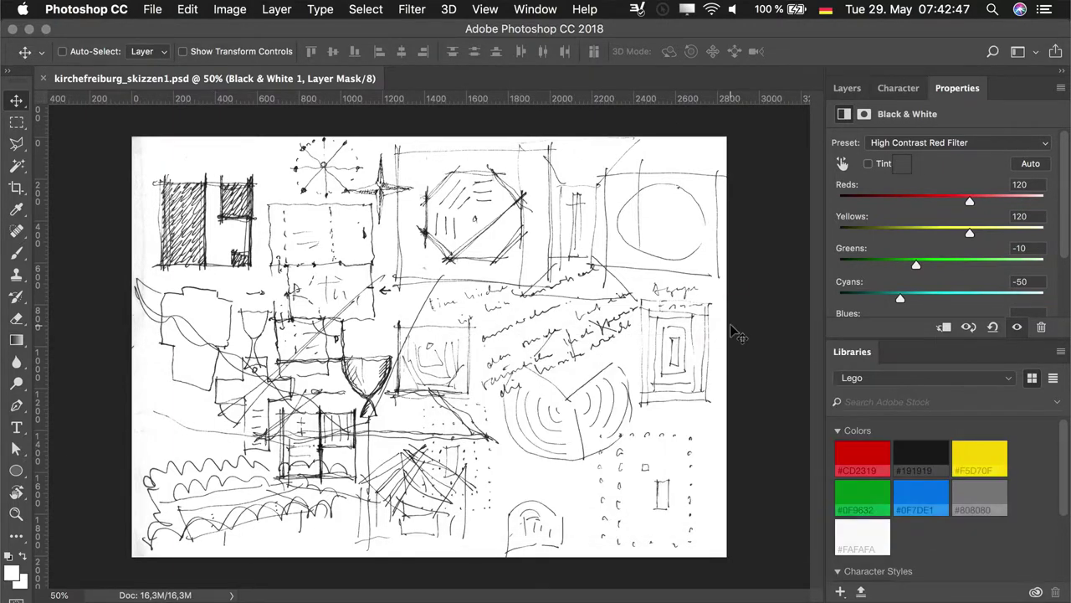
{"action": "key", "text": "super+Tab"}
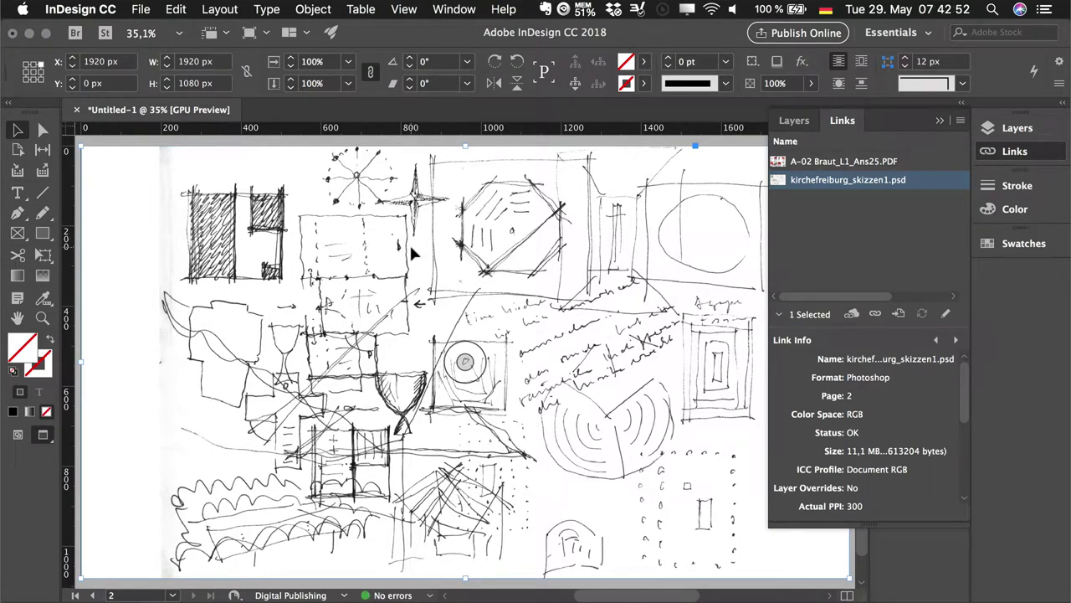
Select the placed kirchefreiburg_skizzen1.psd sketch on page 2 and open its context menu
{"action": "left_click", "coordinate": [144, 139]}
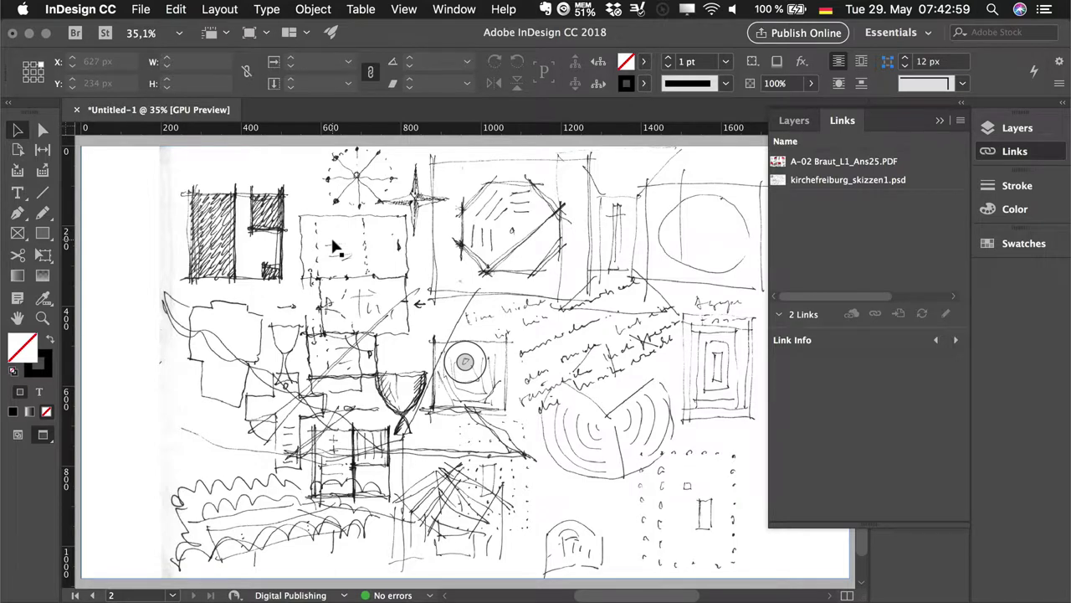
{"action": "left_click", "coordinate": [450, 265]}
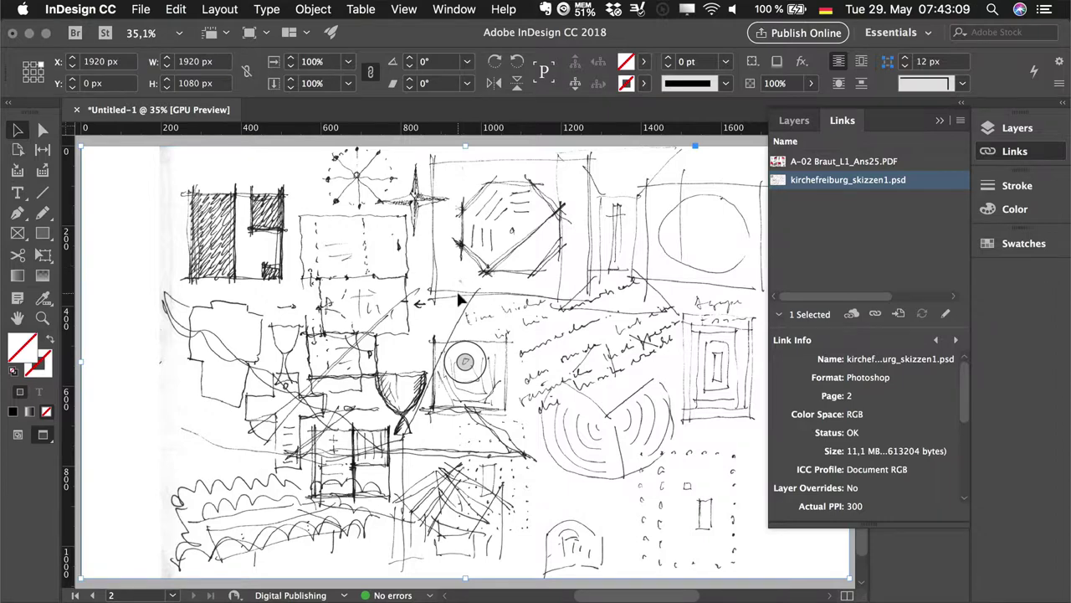
{"action": "right_click", "coordinate": [458, 300]}
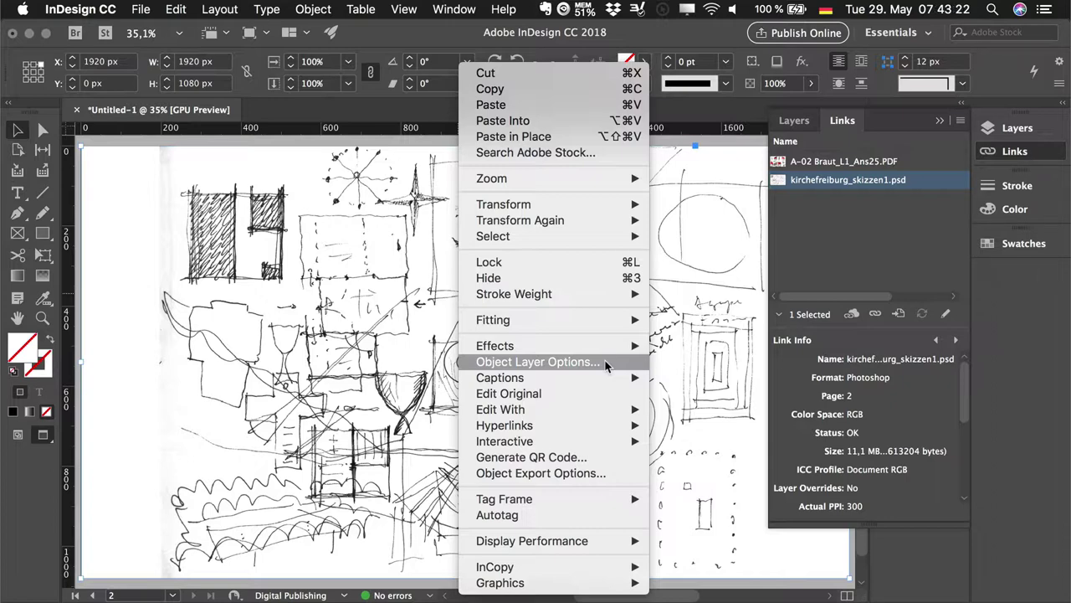
Turn off the sketch's Black & White 1 layer in Object Layer Options, previewing the change
{"action": "left_click", "coordinate": [605, 362]}
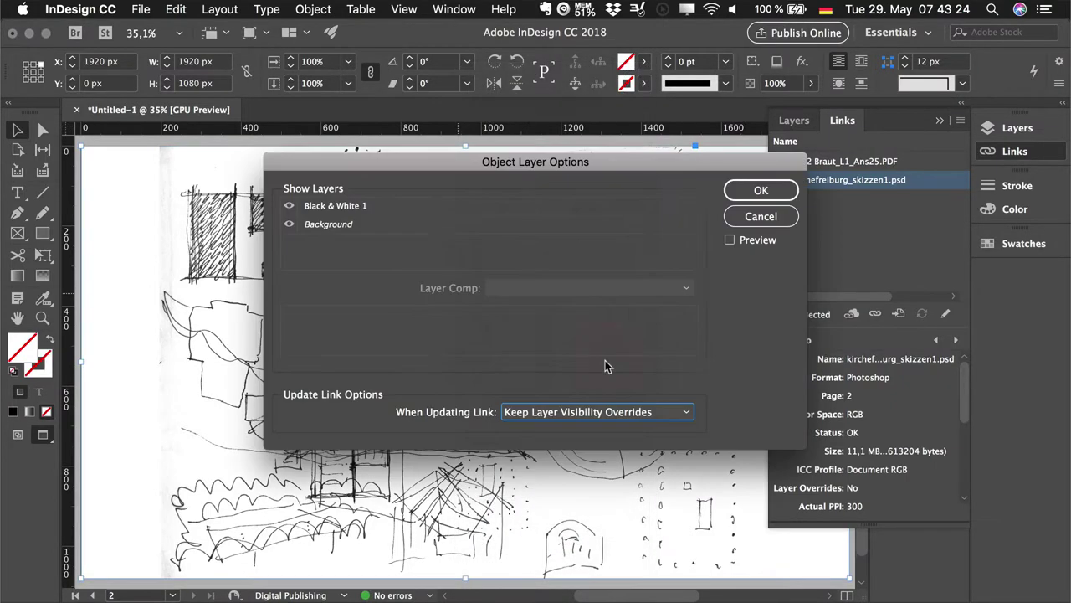
{"action": "left_click_drag", "start_coordinate": [408, 167], "coordinate": [418, 220]}
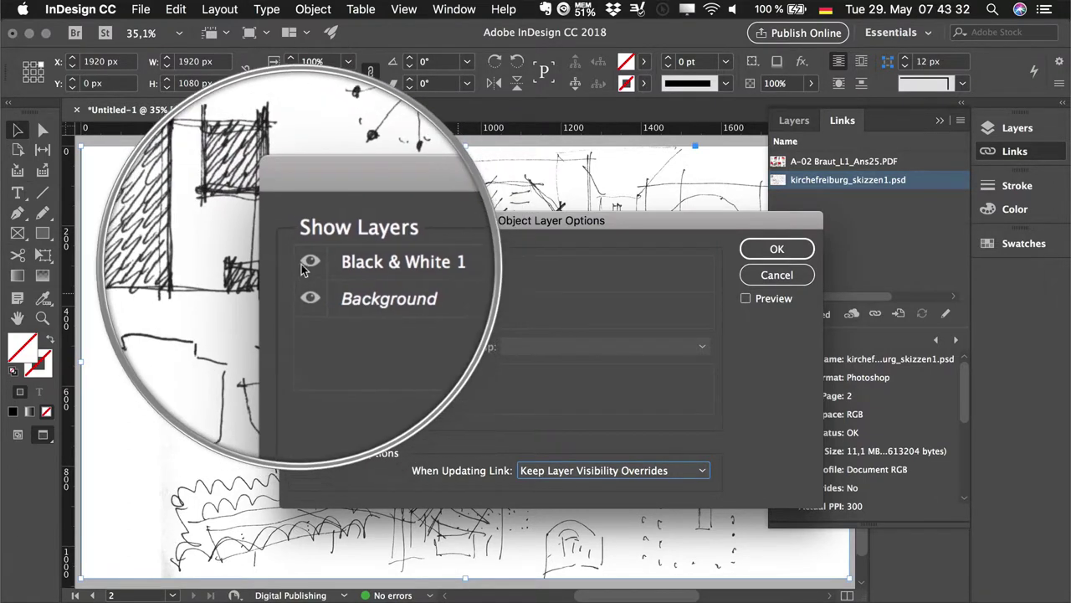
{"action": "left_click", "coordinate": [304, 265]}
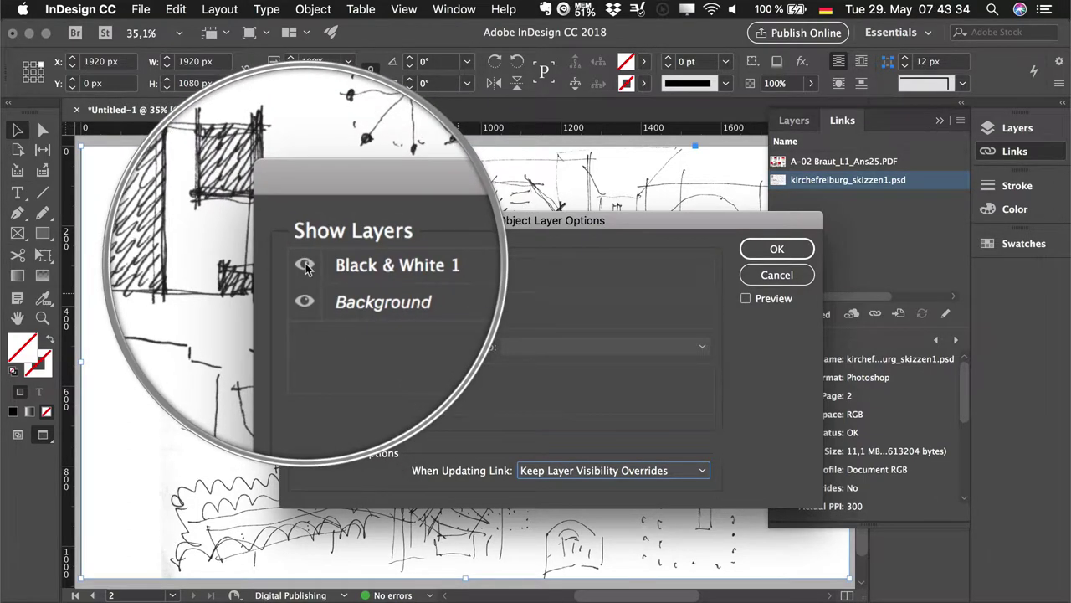
{"action": "left_click", "coordinate": [746, 298]}
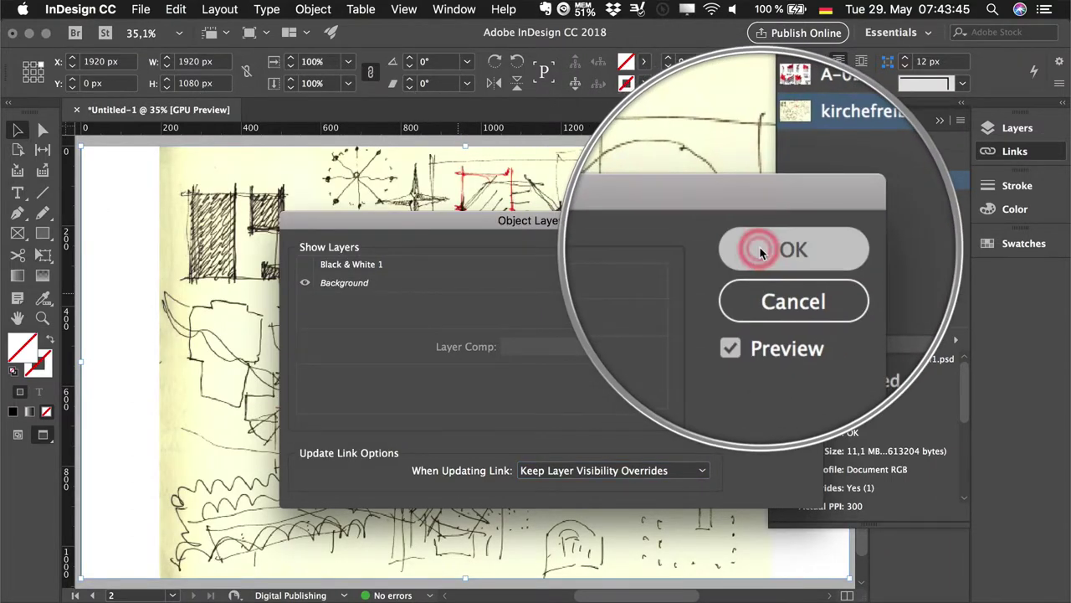
{"action": "left_click", "coordinate": [759, 246]}
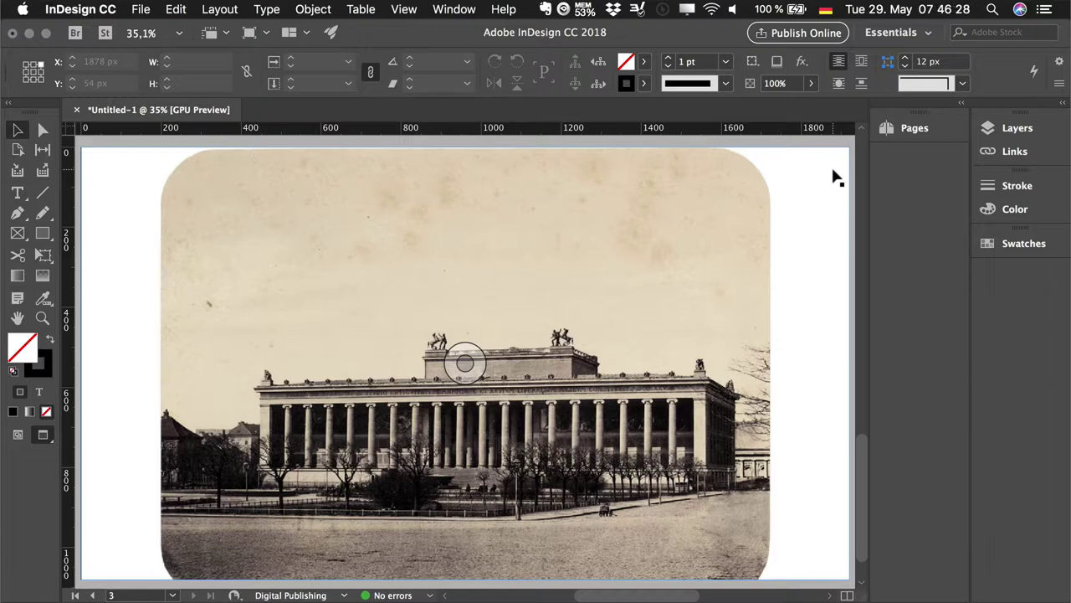
Check the page 2 sketch in the Pages panel, then return to page 3's building photo
{"action": "left_click", "coordinate": [912, 132]}
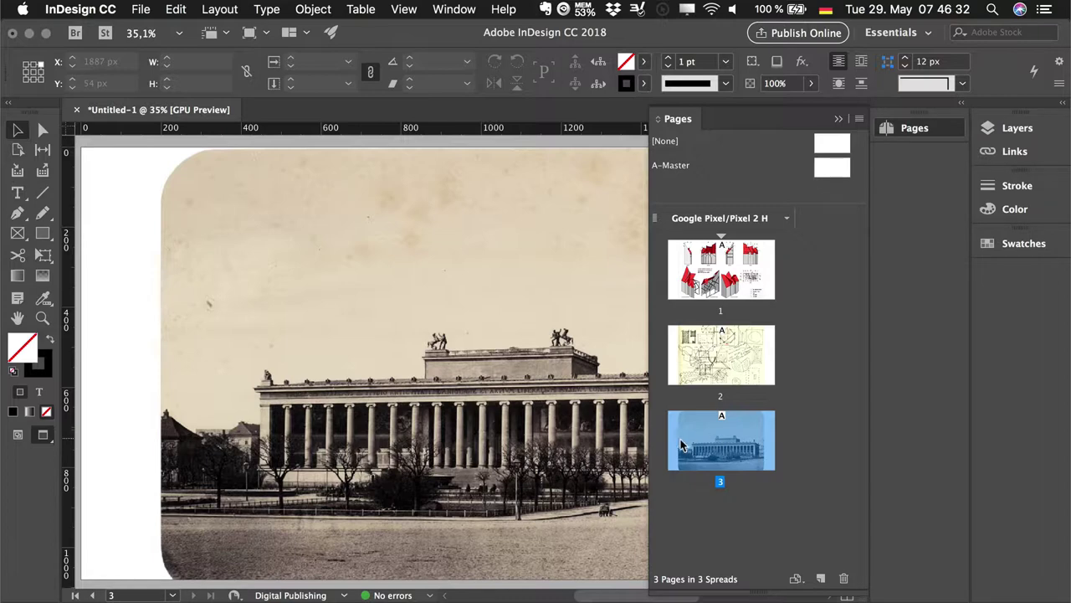
{"action": "left_click", "coordinate": [732, 360]}
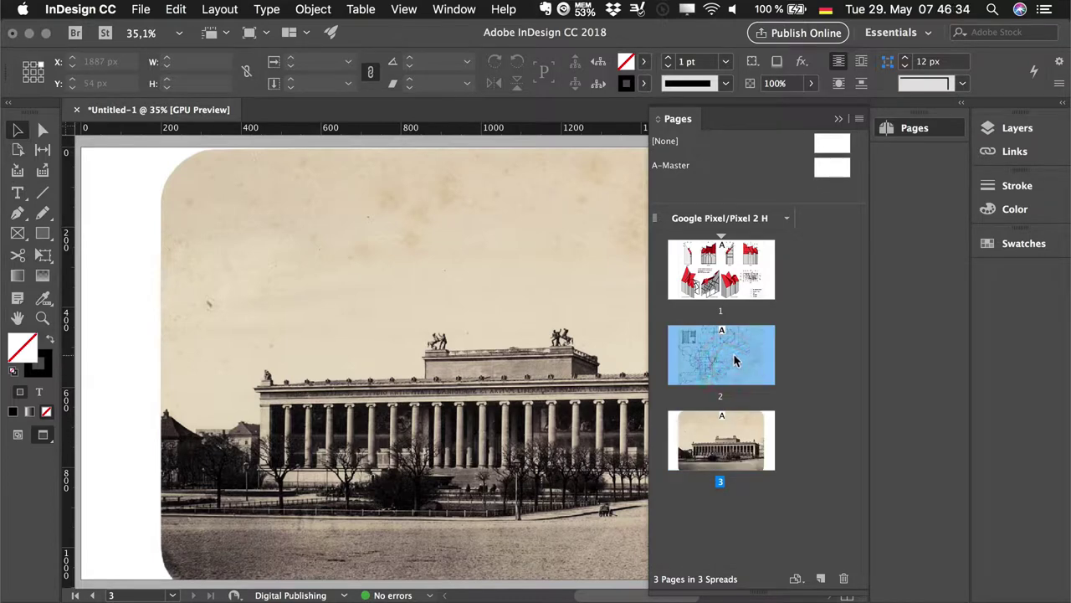
{"action": "double_click", "coordinate": [735, 358]}
{"action": "double_click", "coordinate": [750, 448]}
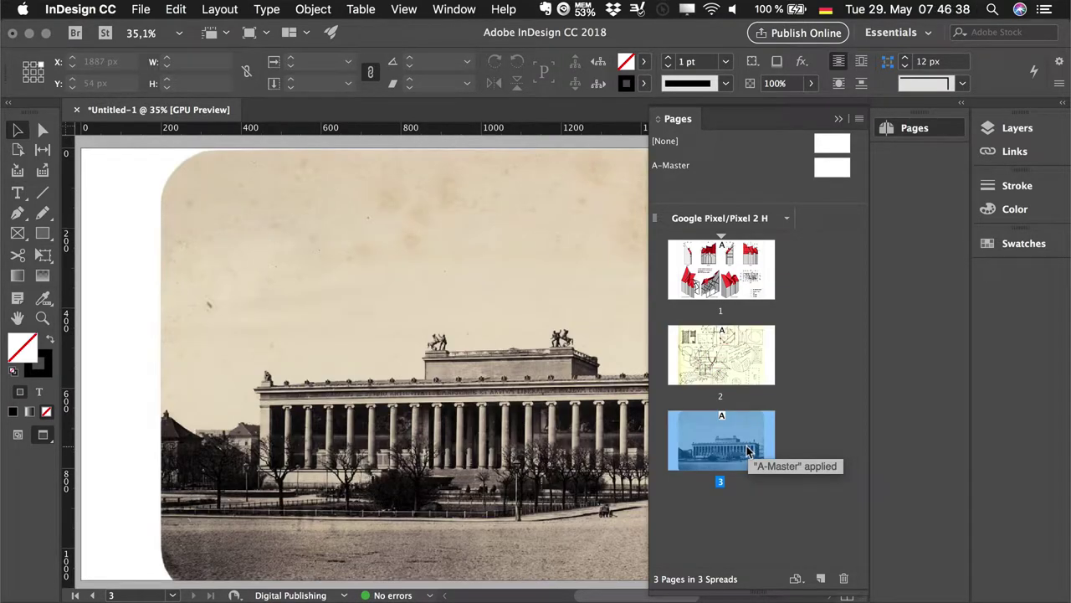
{"action": "left_click", "coordinate": [839, 119]}
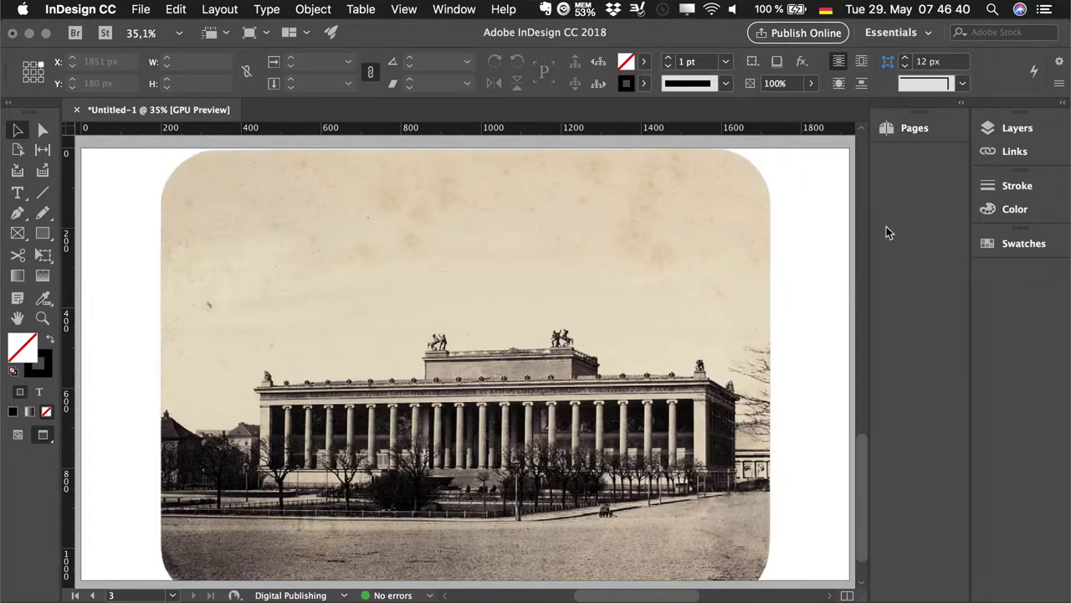
Open the linked Ahrendts_Berlin_Altes_Museum.jpg with Edit Original from the Links panel
{"action": "left_click", "coordinate": [1011, 150]}
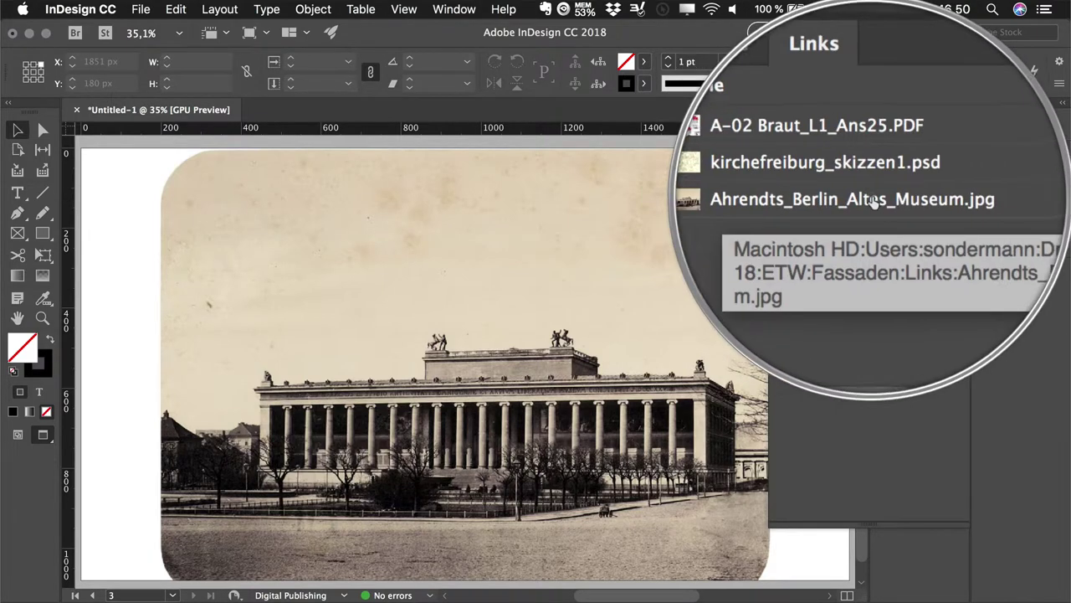
{"action": "left_click", "coordinate": [889, 199]}
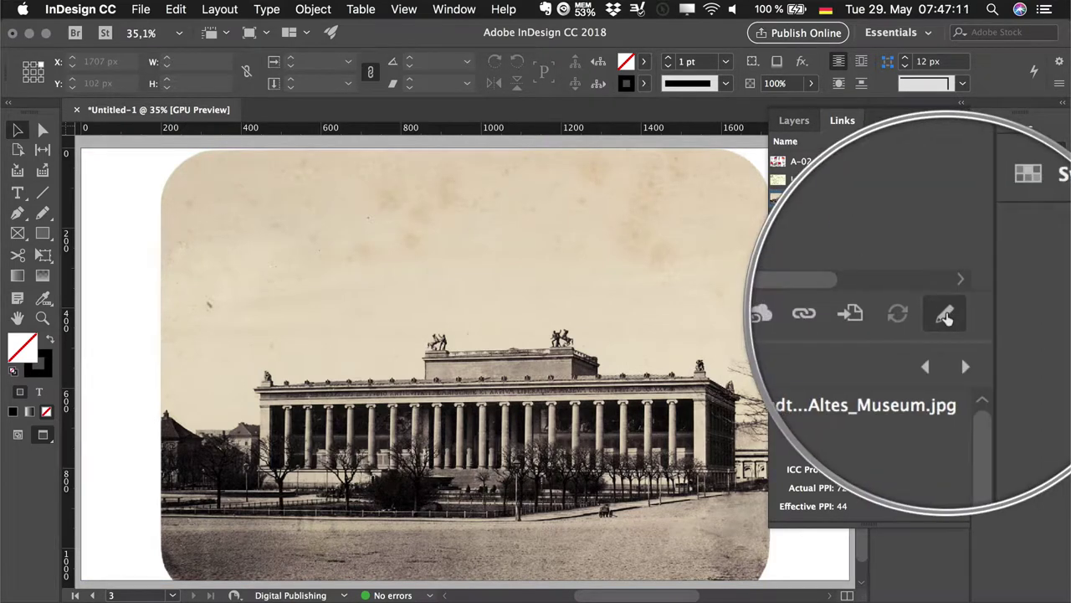
{"action": "left_click", "coordinate": [946, 313]}
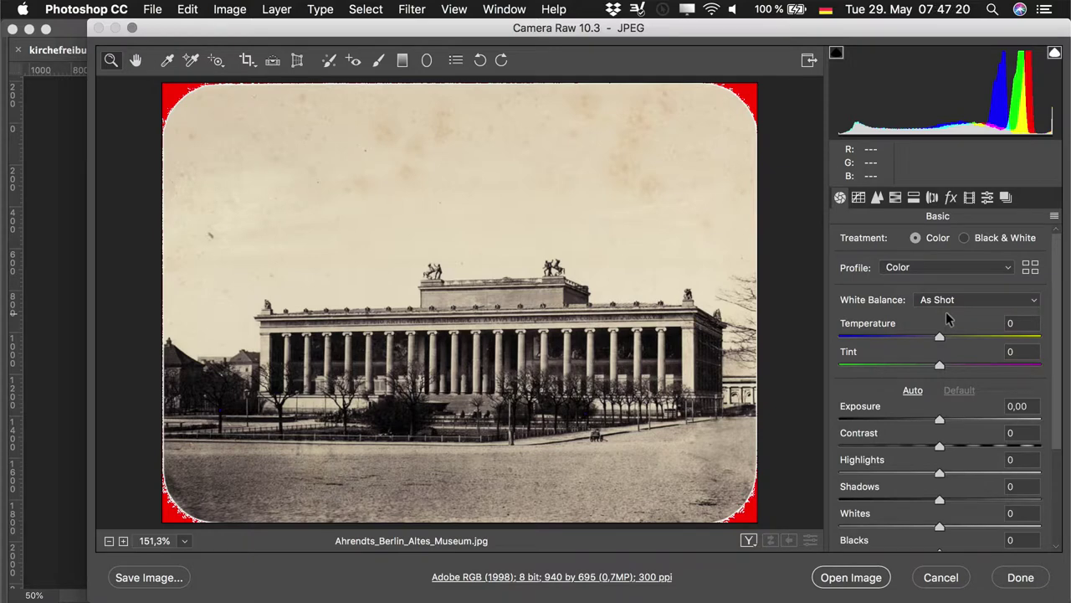
Open the photo in Photoshop and add a Black & White layer with the High Contrast Red Filter preset
{"action": "left_click", "coordinate": [867, 580]}
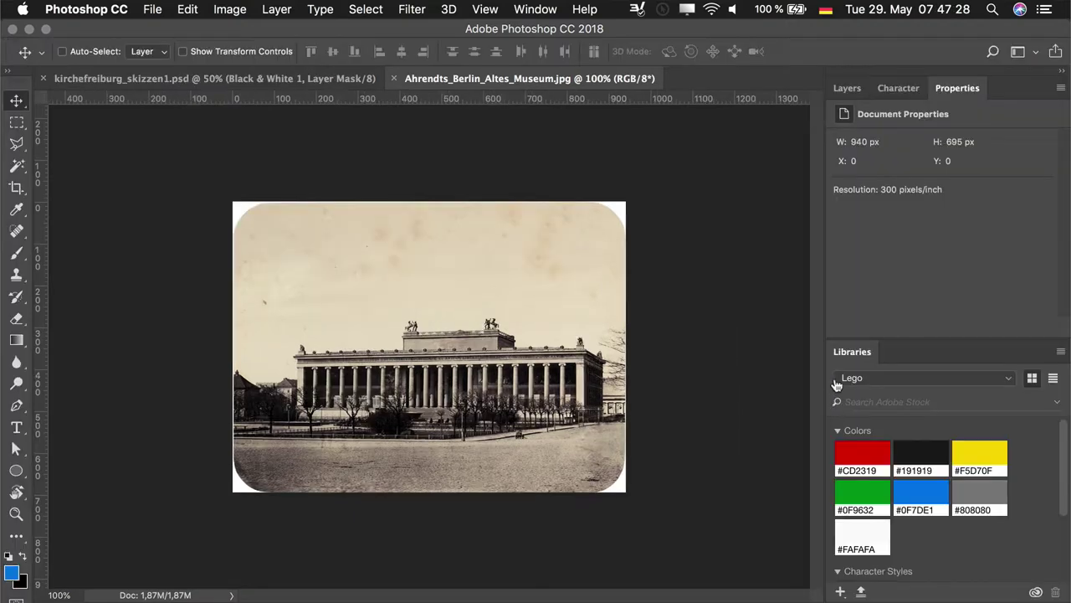
{"action": "left_click", "coordinate": [847, 88]}
{"action": "left_click", "coordinate": [870, 245]}
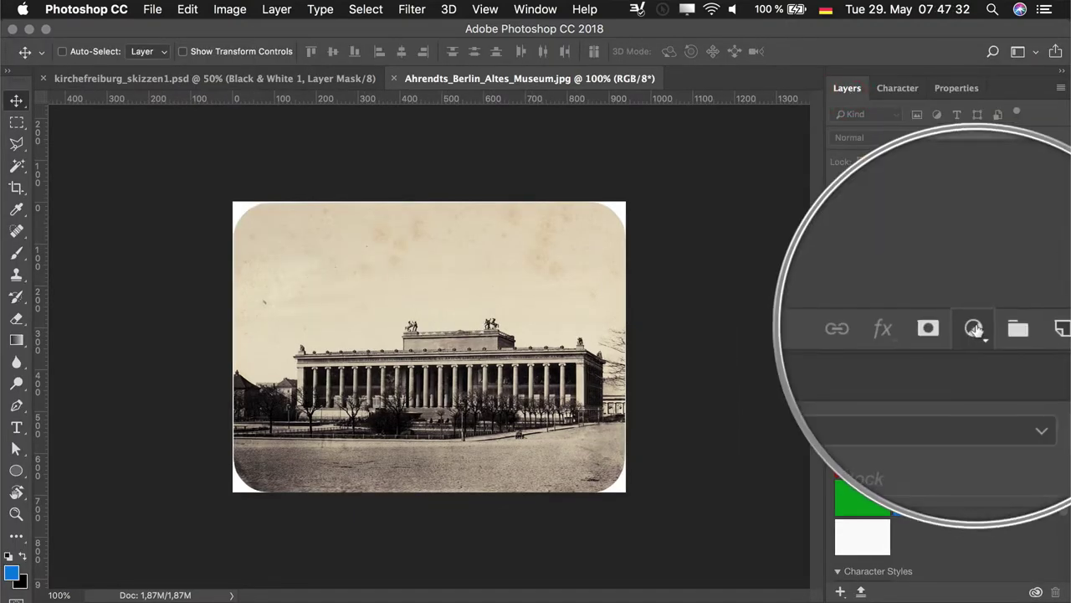
{"action": "left_click", "coordinate": [974, 326]}
{"action": "left_click", "coordinate": [975, 519]}
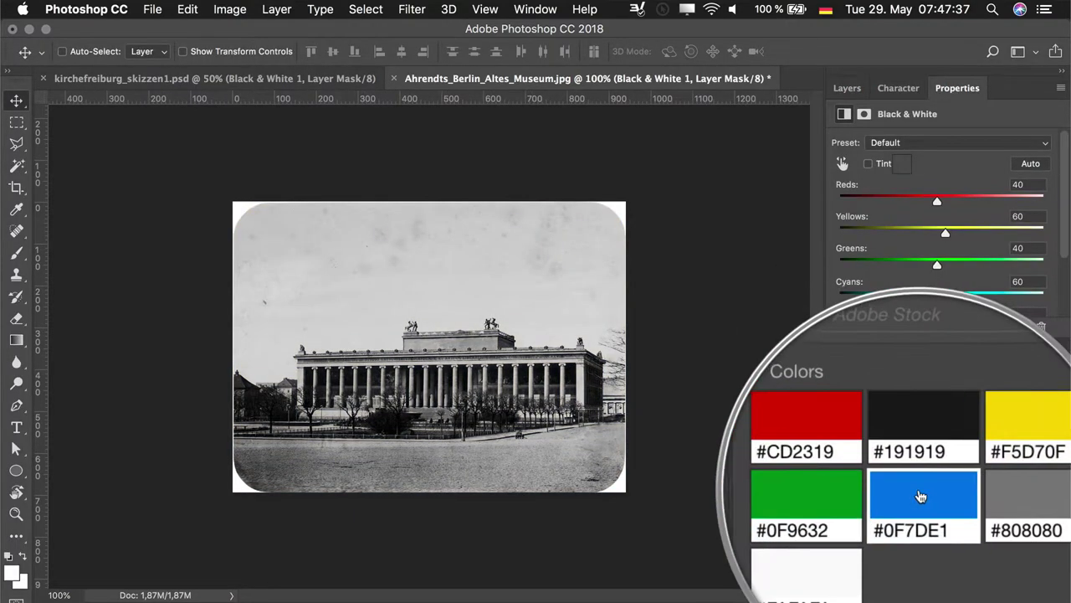
{"action": "left_click", "coordinate": [925, 144]}
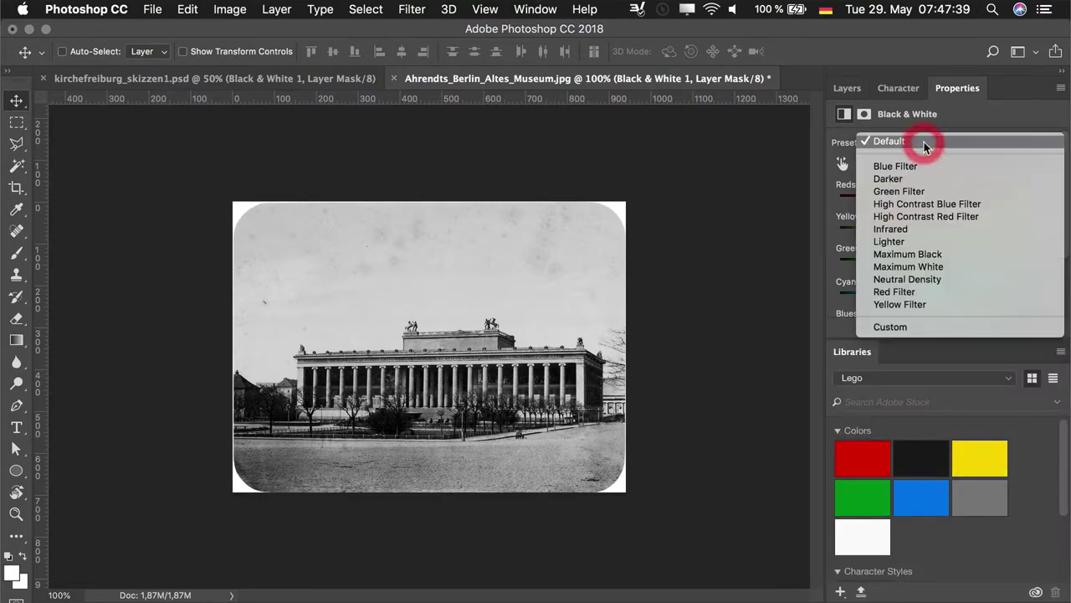
{"action": "left_click", "coordinate": [927, 217]}
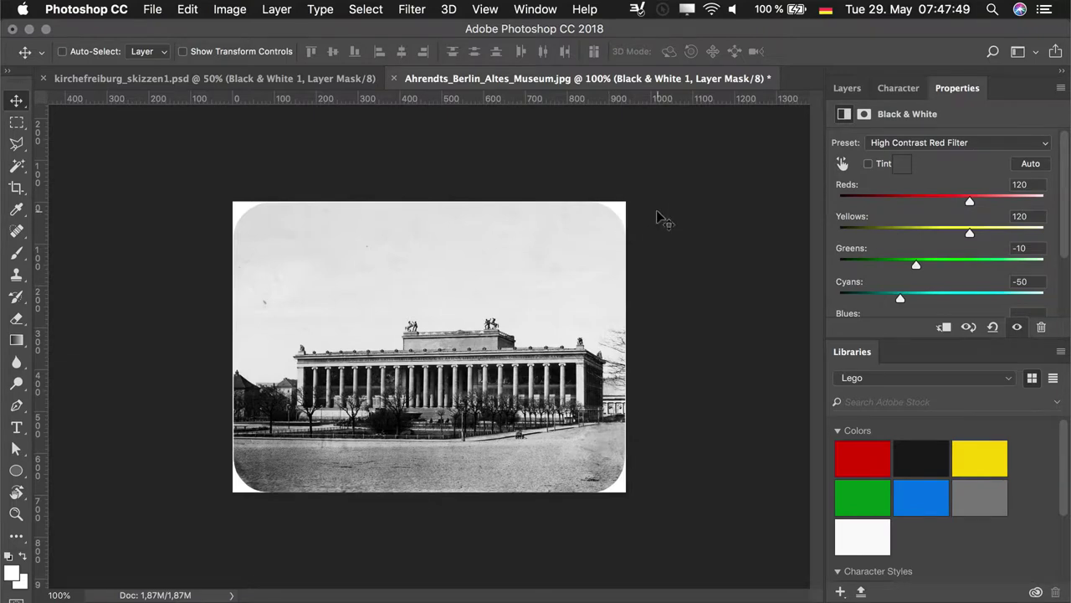
Save the photo as Ahrendts_Berlin_Altes_Museum.psd and return to InDesign
{"action": "key", "text": "ctrl+s"}
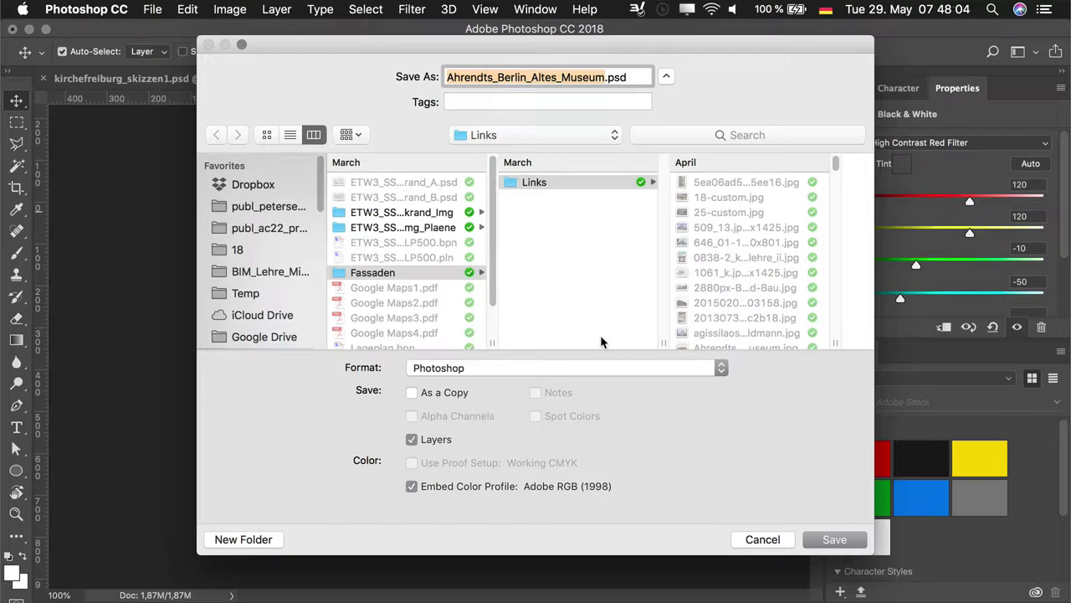
{"action": "left_click", "coordinate": [838, 540]}
{"action": "left_click", "coordinate": [904, 373]}
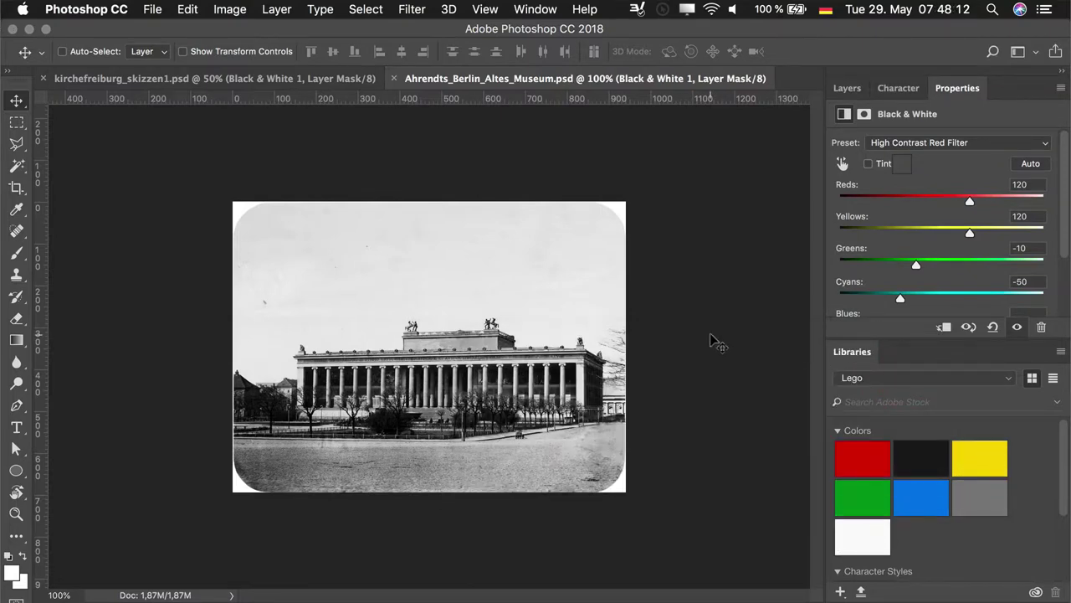
{"action": "key", "text": "super+Tab"}
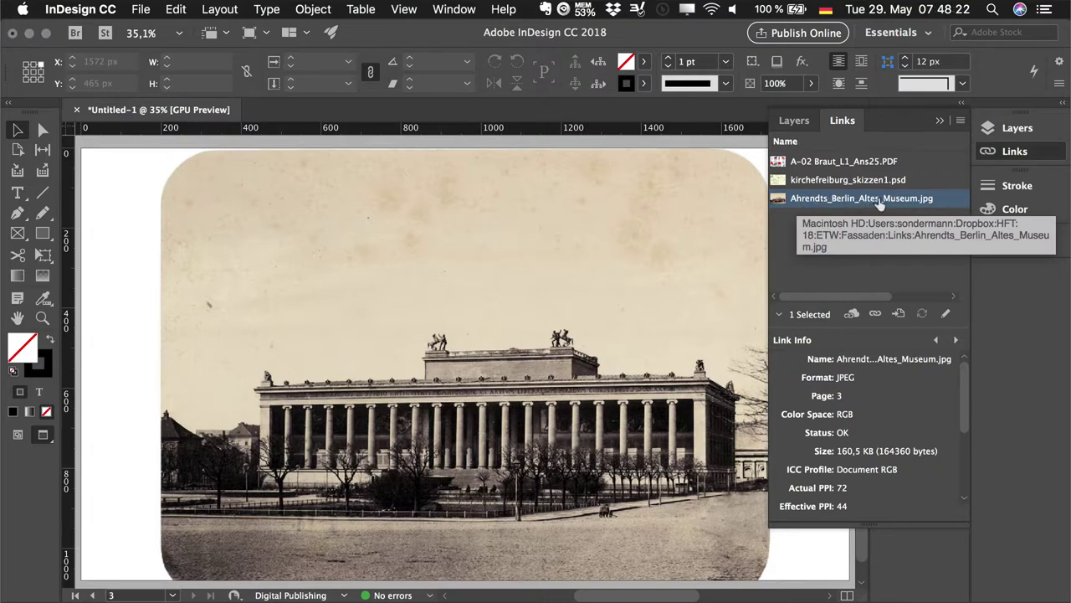
Relink the page 3 photo to Ahrendts_Berlin_Altes_Museum.psd
{"action": "left_click", "coordinate": [874, 315]}
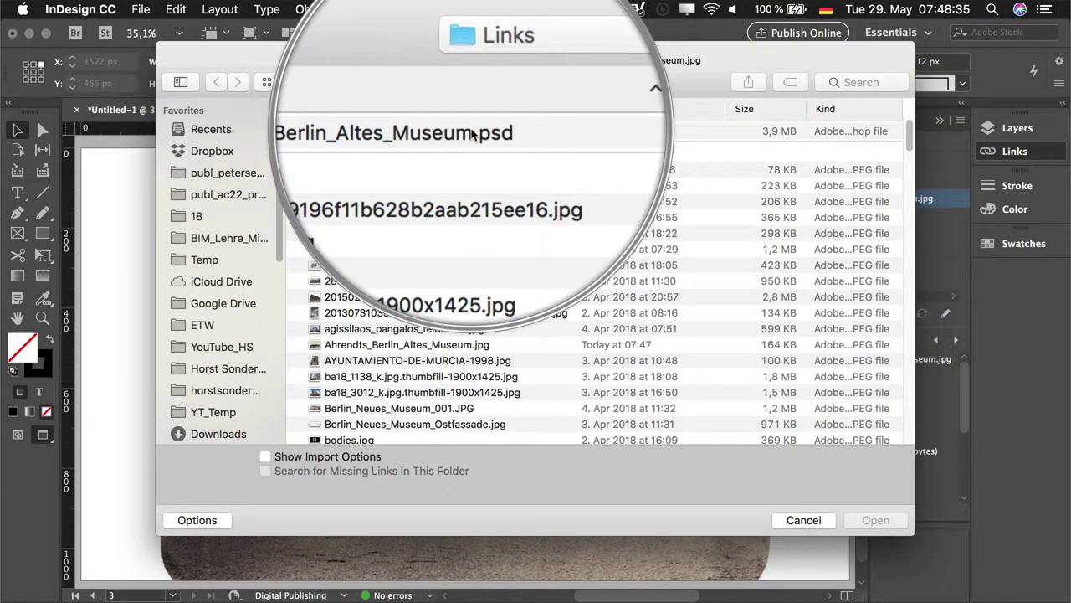
{"action": "left_click", "coordinate": [443, 131]}
{"action": "left_click", "coordinate": [874, 520]}
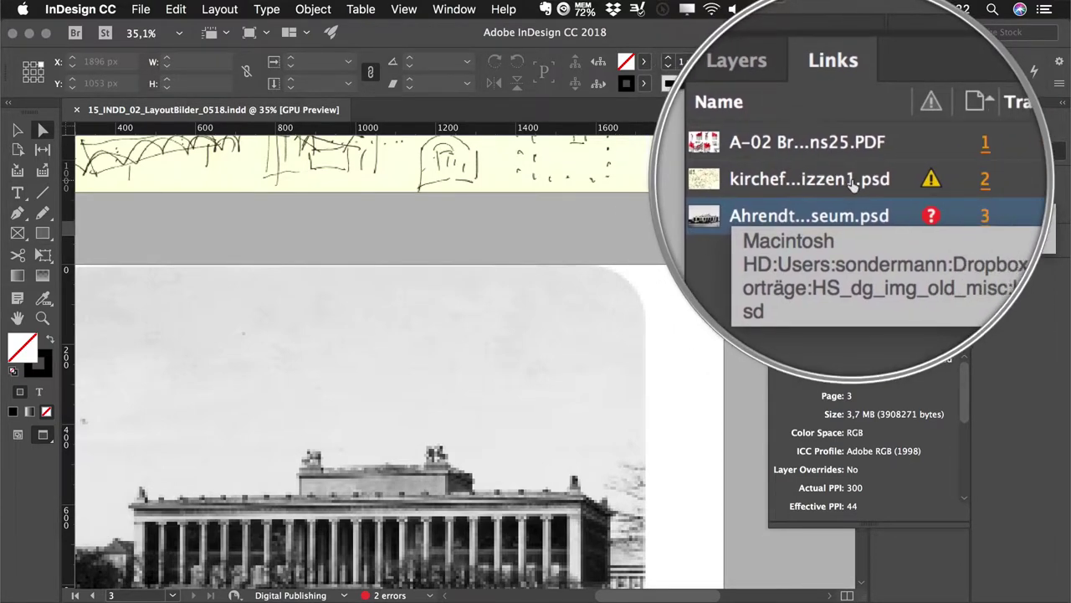
{"action": "mouse_move", "coordinate": [858, 185]}
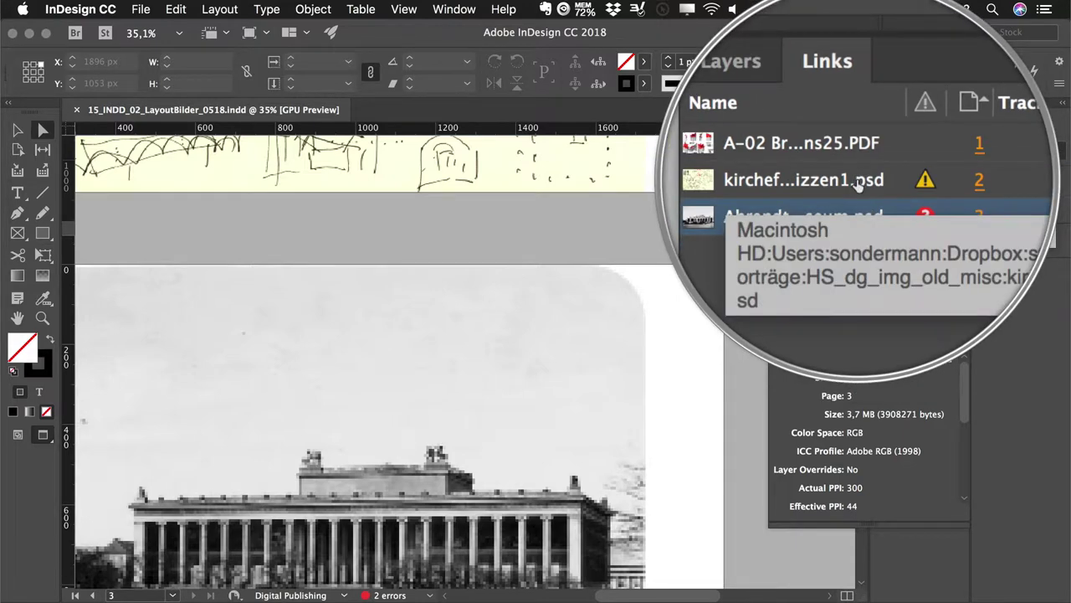
Update the out-of-date kirchefreiburg_skizzen1.psd sketch link, accepting the layer visibility warning
{"action": "right_click", "coordinate": [858, 181]}
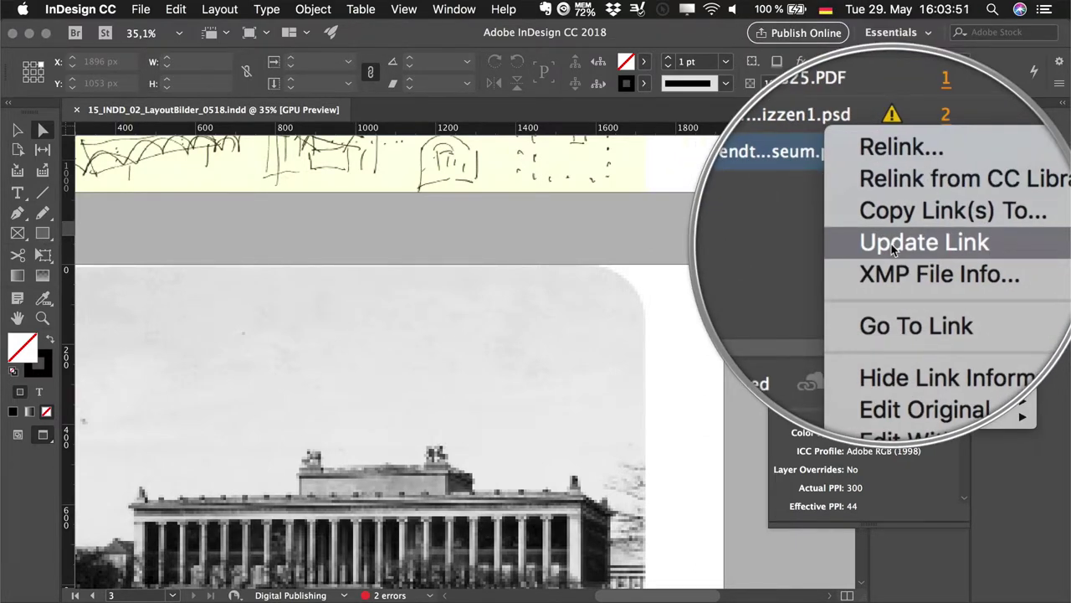
{"action": "left_click", "coordinate": [893, 246]}
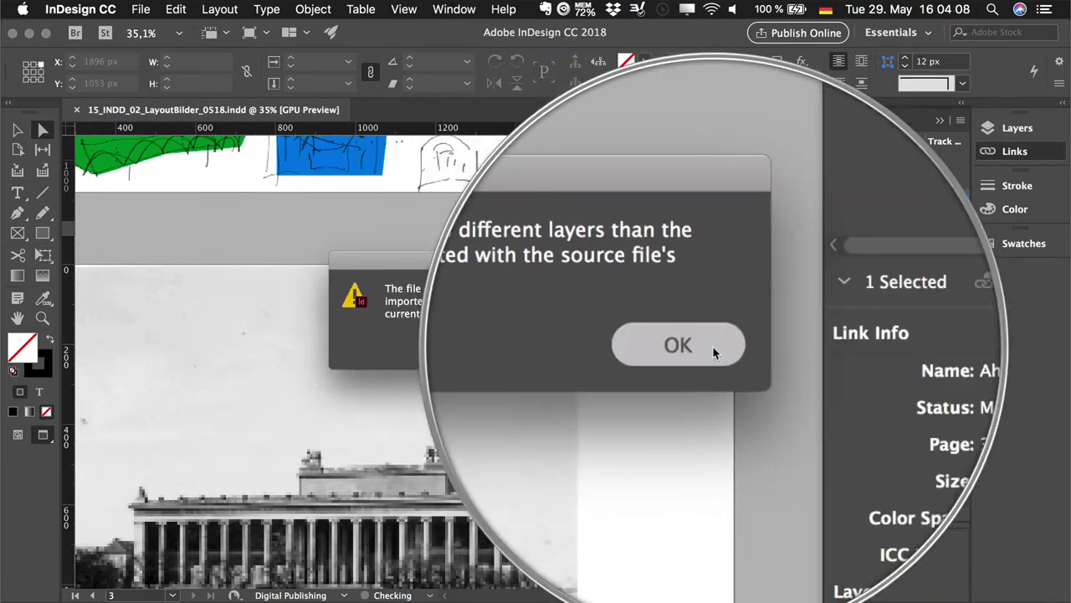
{"action": "left_click", "coordinate": [713, 346]}
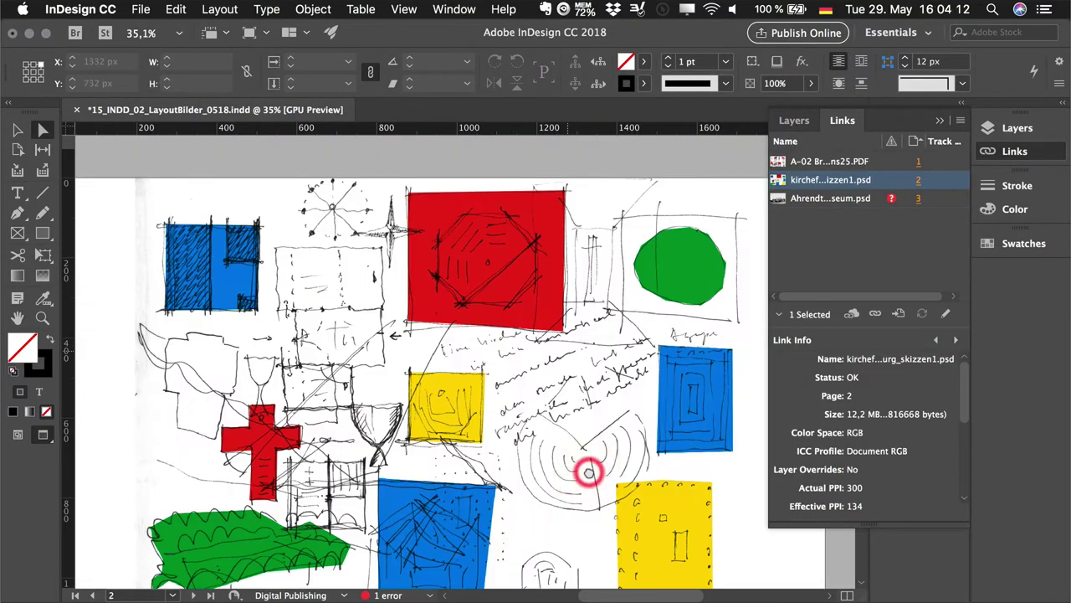
{"action": "left_click_drag", "start_coordinate": [588, 473], "coordinate": [584, 416]}
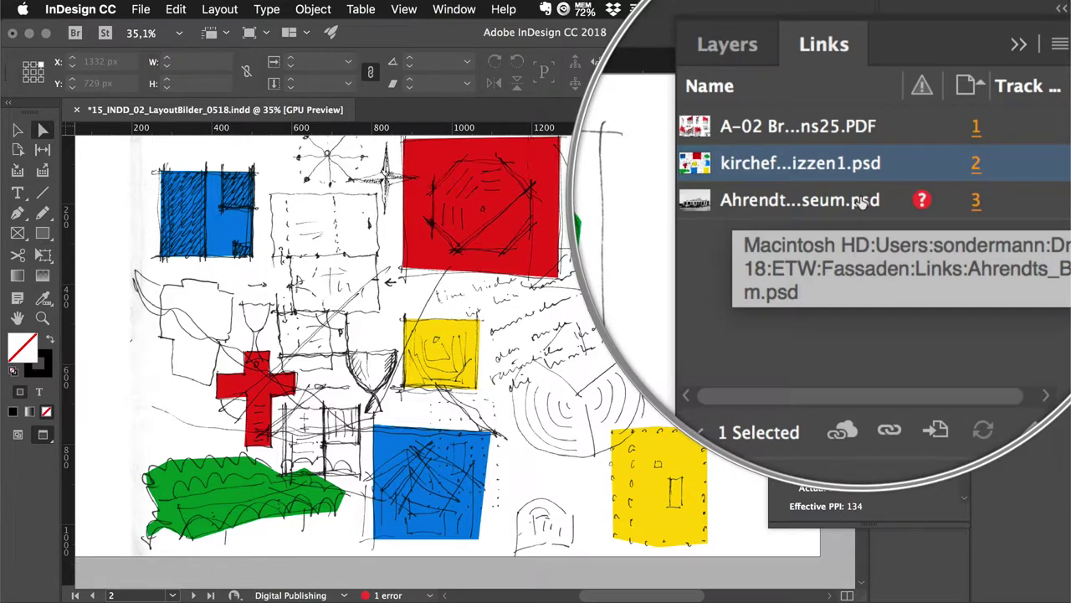
Relink the missing museum image to Ahrendts_Berlin_Altes_Museum.psd in the Fassaden folder
{"action": "right_click", "coordinate": [862, 203]}
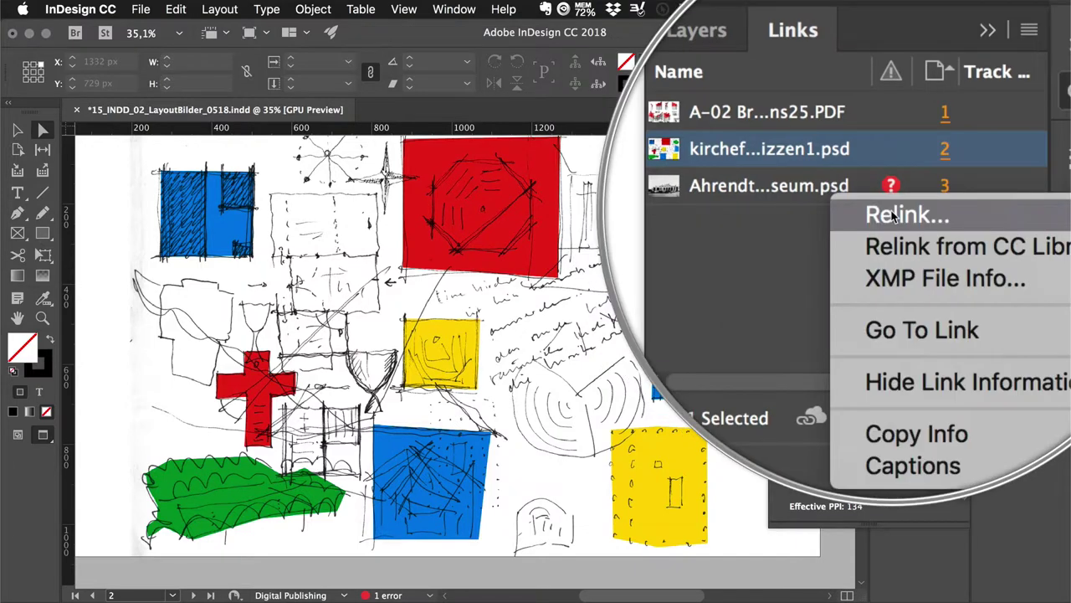
{"action": "left_click", "coordinate": [890, 210]}
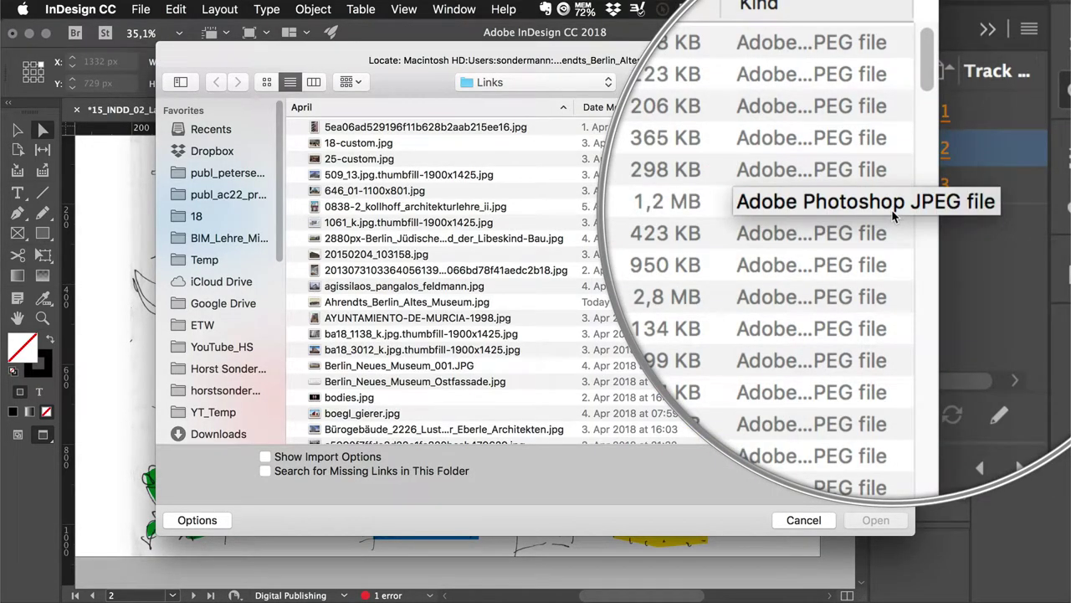
{"action": "left_click", "coordinate": [502, 83]}
{"action": "left_click", "coordinate": [507, 100]}
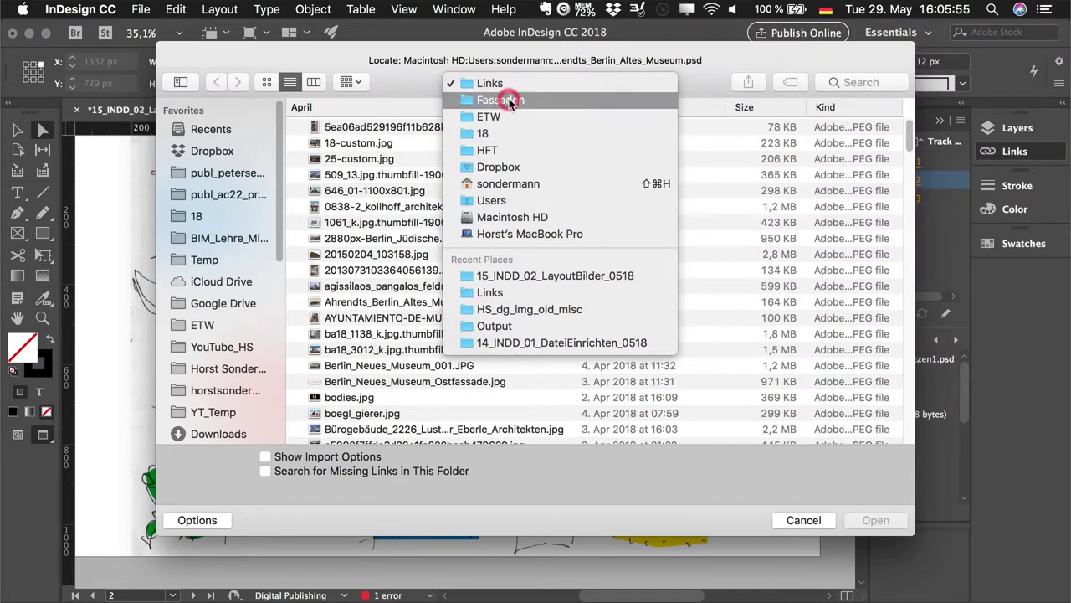
{"action": "left_click", "coordinate": [454, 128]}
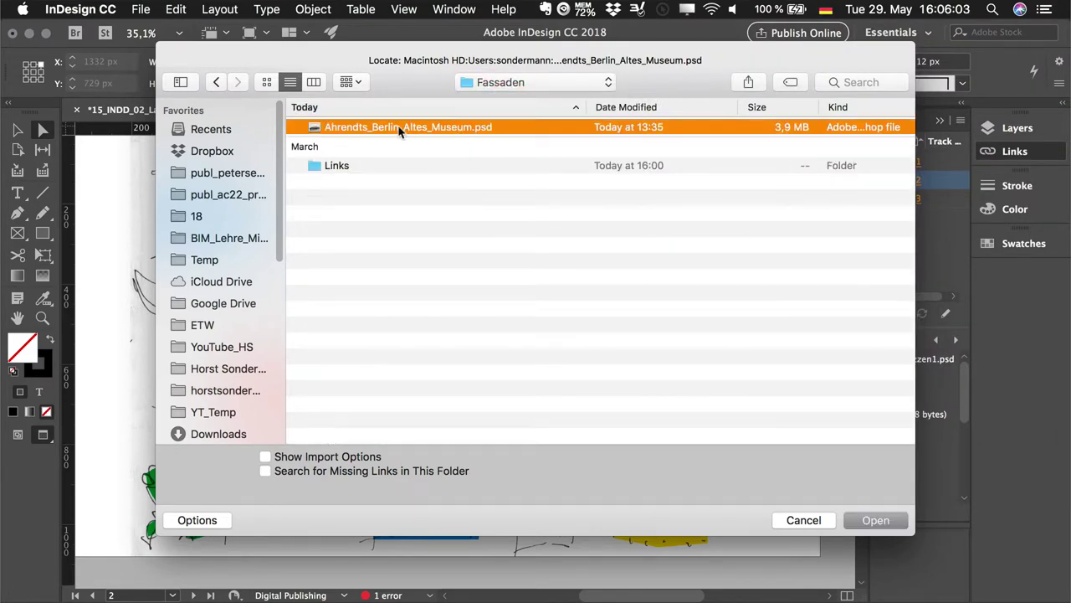
{"action": "left_click", "coordinate": [870, 521]}
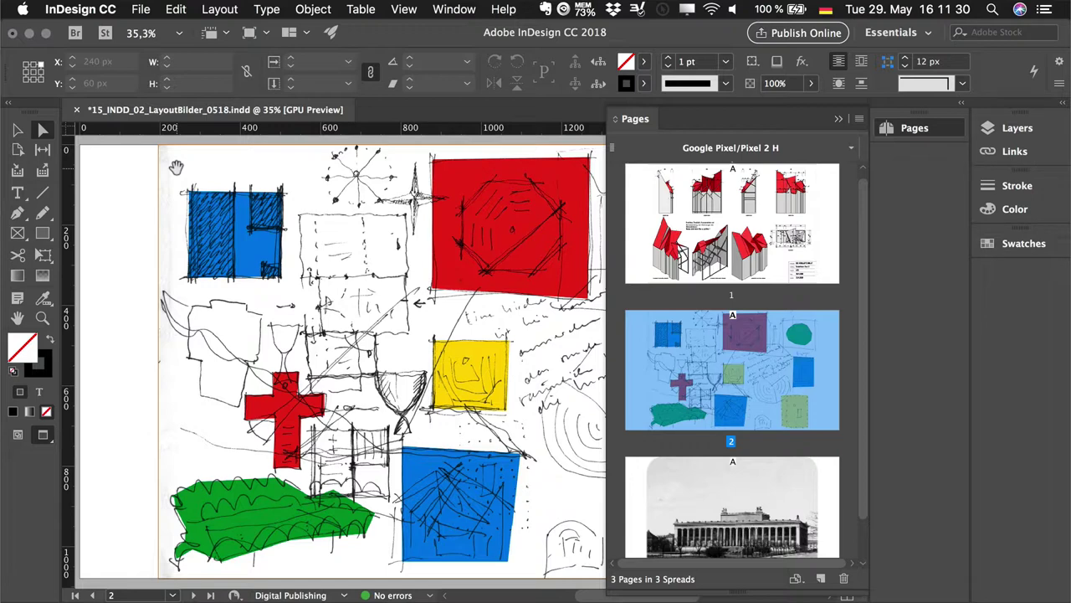
Show page 1's A-02 drawing sheet zoomed out, with its page-sized image frame selected
{"action": "left_click", "coordinate": [718, 224]}
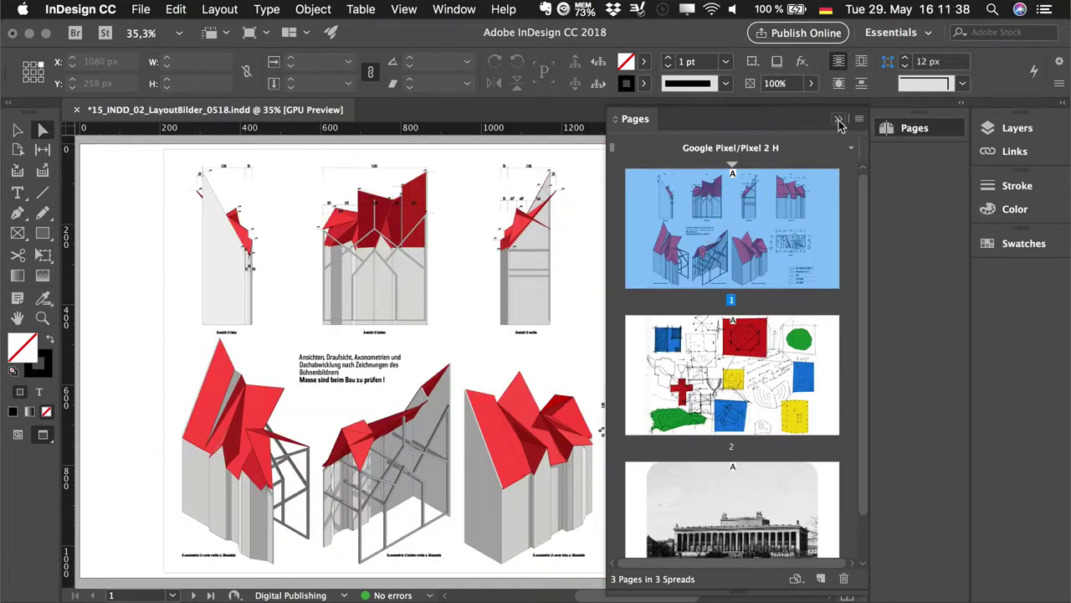
{"action": "left_click", "coordinate": [838, 119]}
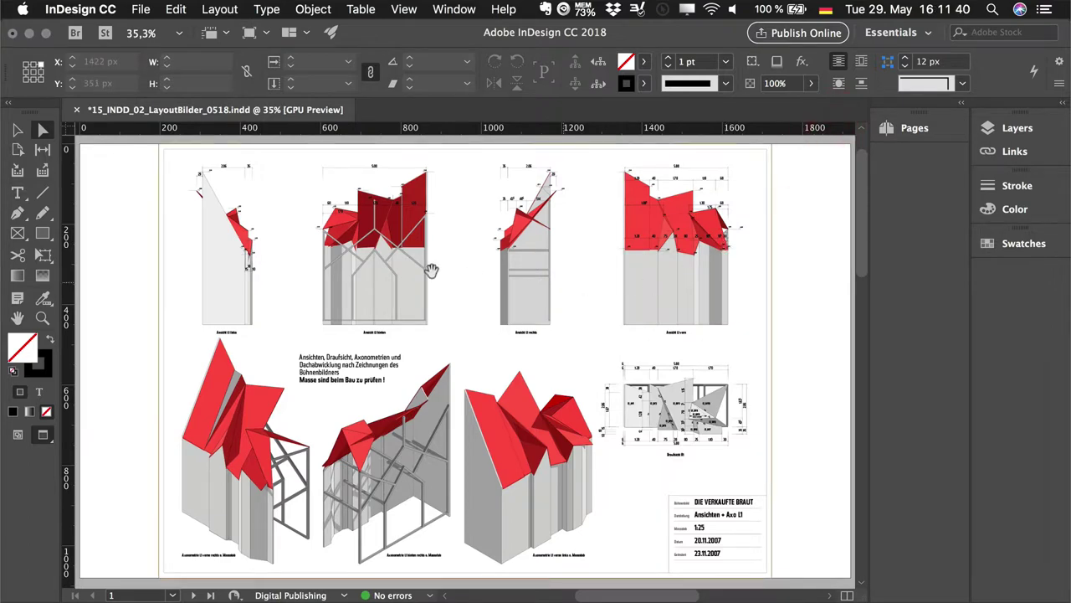
{"action": "key", "text": "super+minus"}
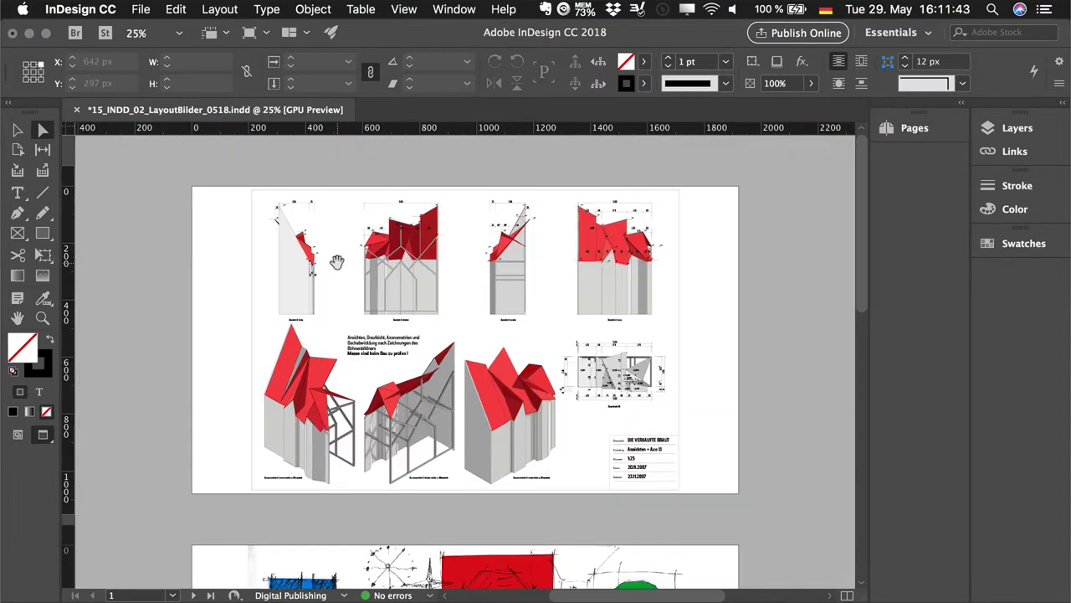
{"action": "left_click", "coordinate": [17, 130]}
{"action": "key", "text": "super+a"}
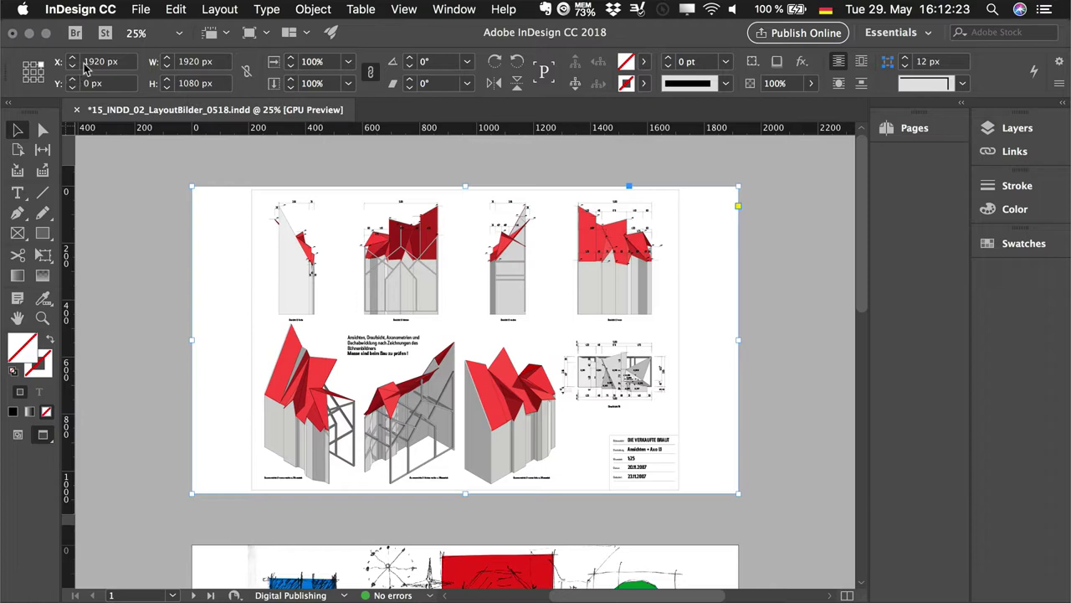
Use the top-left reference point and move the drawing frame to X 0 px, Y 0 px
{"action": "left_click", "coordinate": [26, 65]}
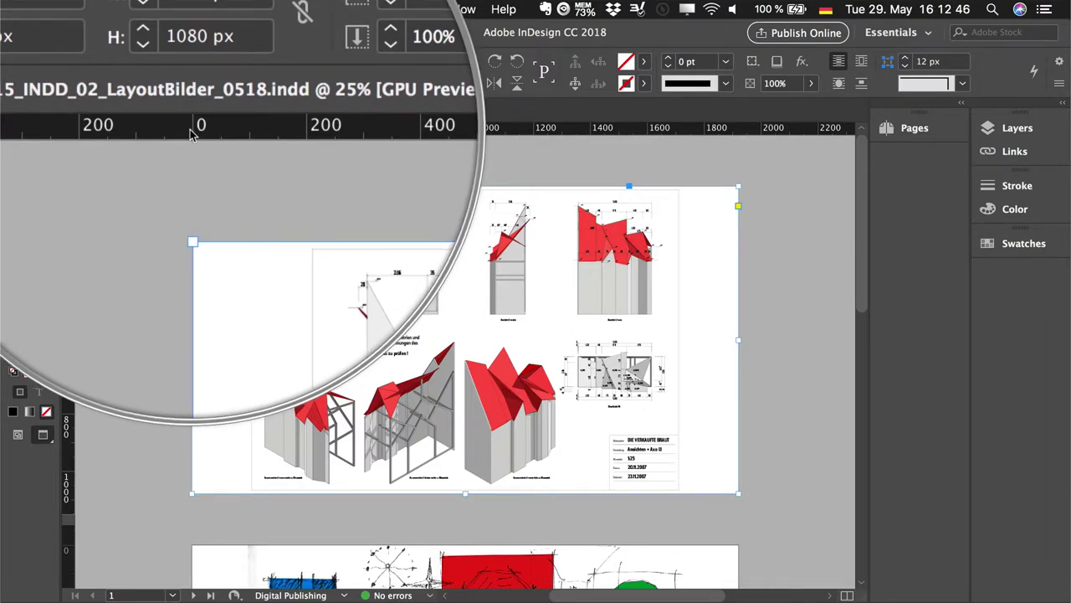
{"action": "left_click_drag", "start_coordinate": [193, 242], "coordinate": [191, 185]}
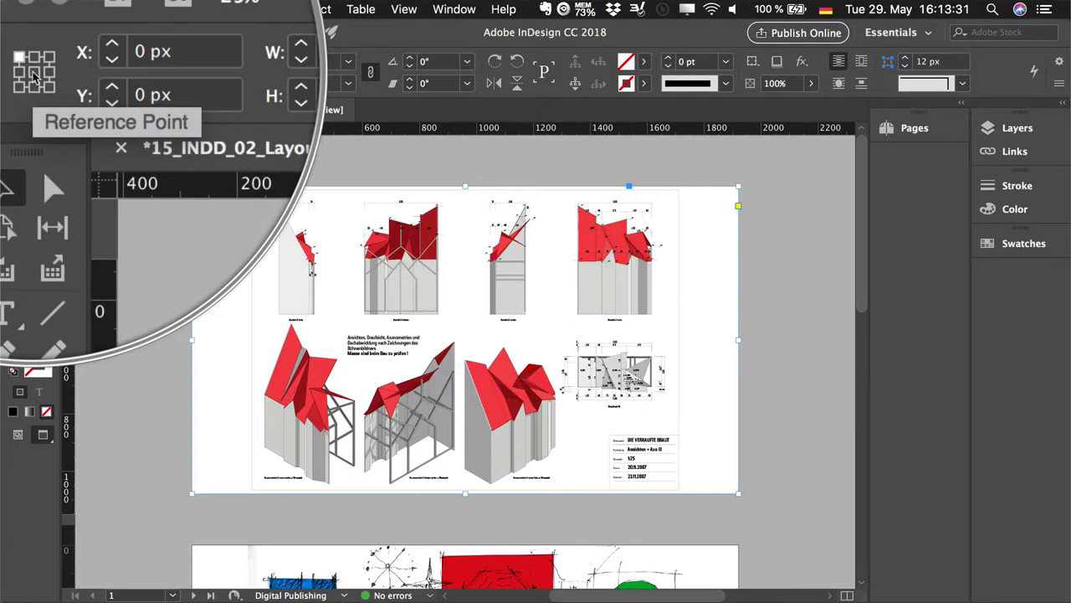
{"action": "left_click", "coordinate": [34, 73]}
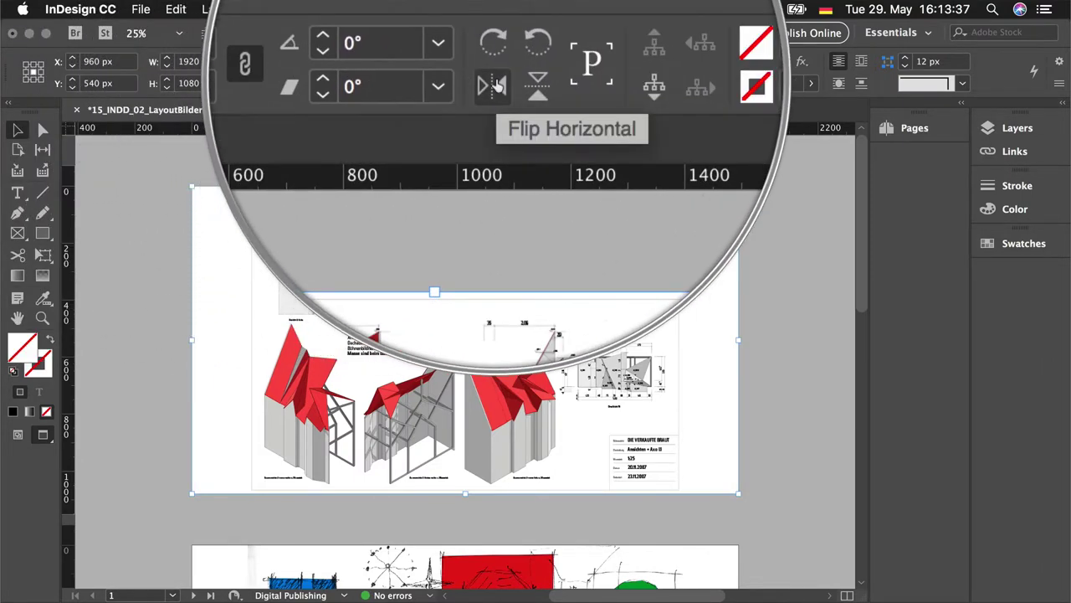
{"action": "left_click", "coordinate": [494, 86]}
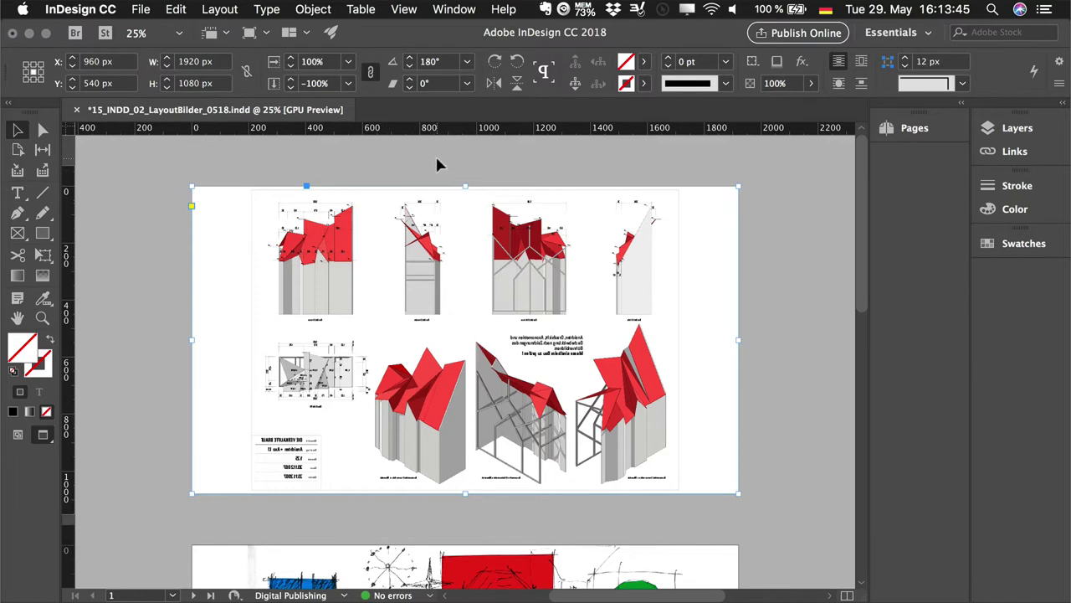
{"action": "left_click", "coordinate": [493, 84]}
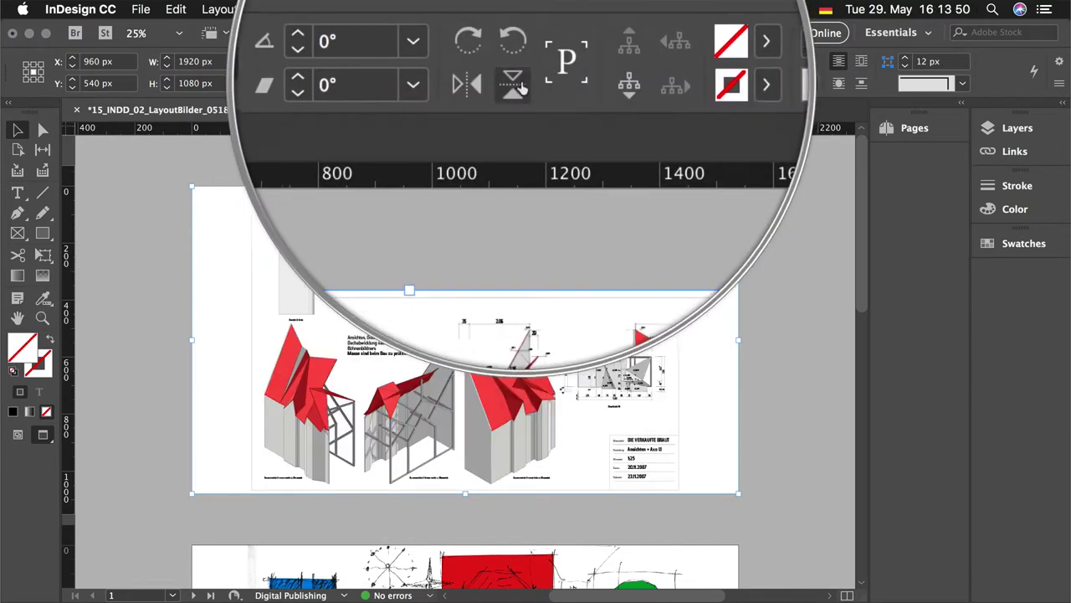
{"action": "left_click", "coordinate": [517, 87]}
{"action": "left_click", "coordinate": [518, 87]}
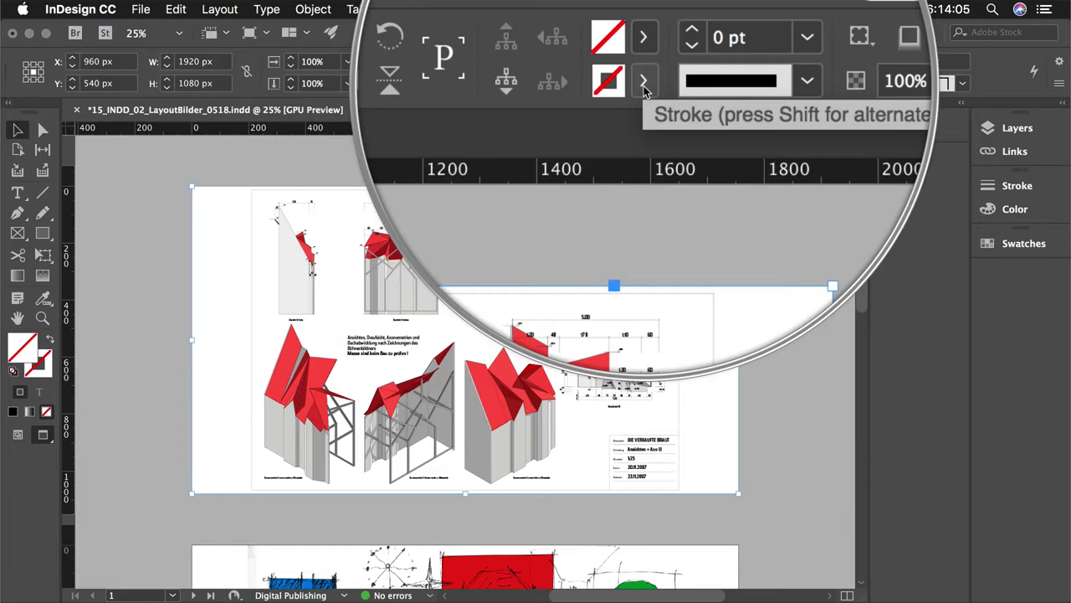
{"action": "left_click", "coordinate": [645, 86]}
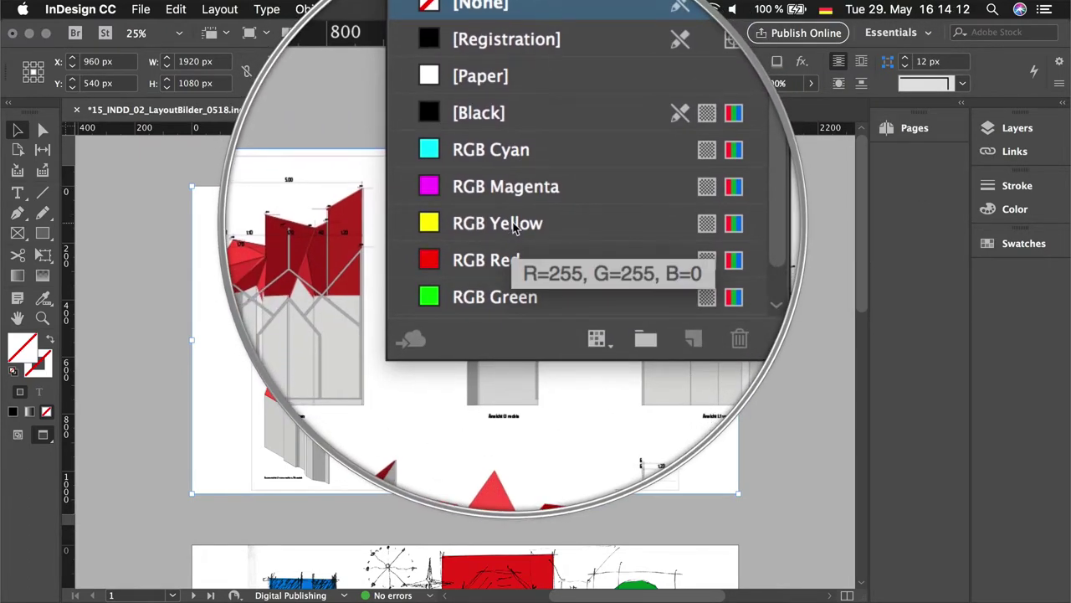
{"action": "left_click", "coordinate": [515, 229]}
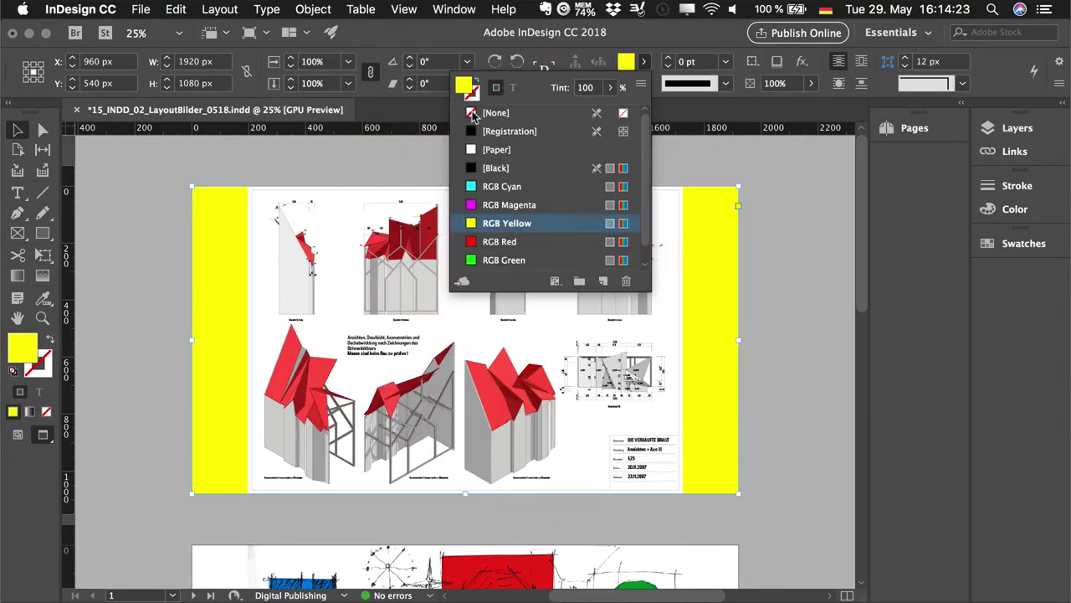
{"action": "left_click", "coordinate": [493, 113]}
{"action": "left_click", "coordinate": [480, 92]}
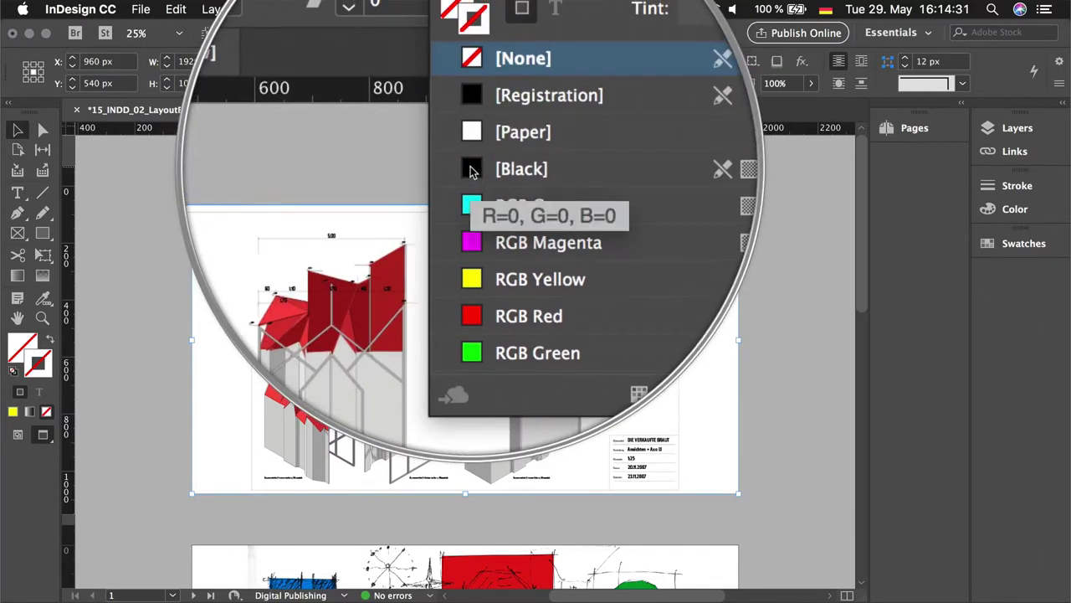
{"action": "left_click", "coordinate": [498, 171]}
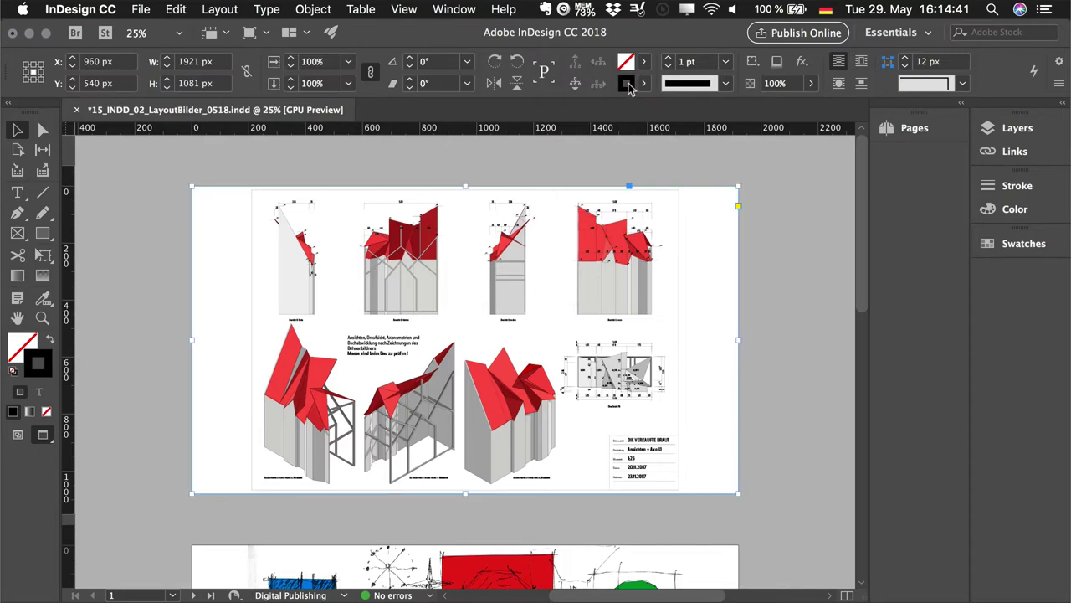
{"action": "left_click", "coordinate": [643, 84]}
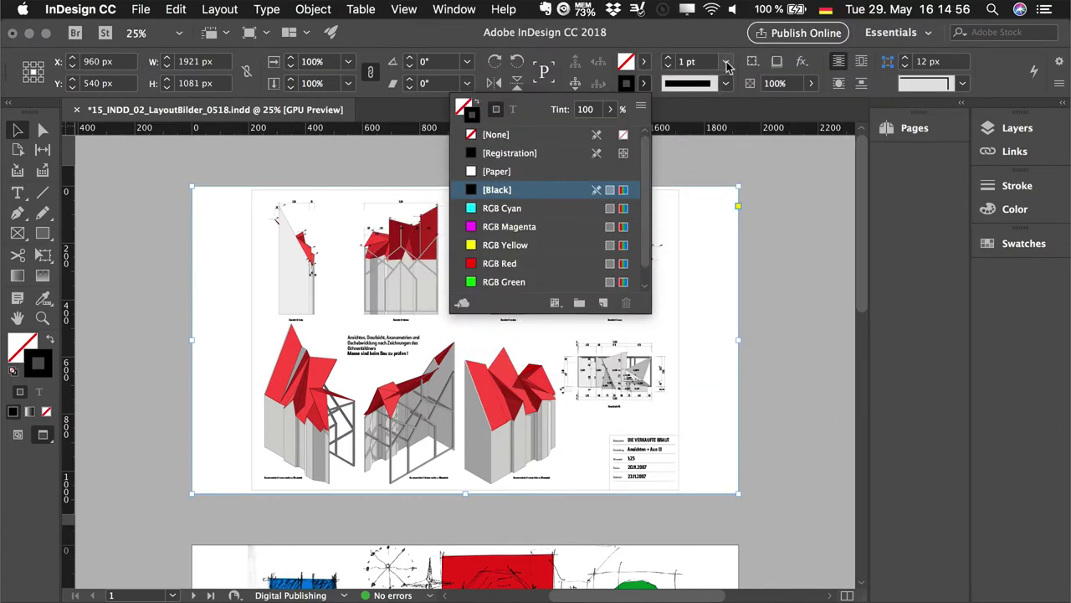
{"action": "left_click", "coordinate": [726, 67]}
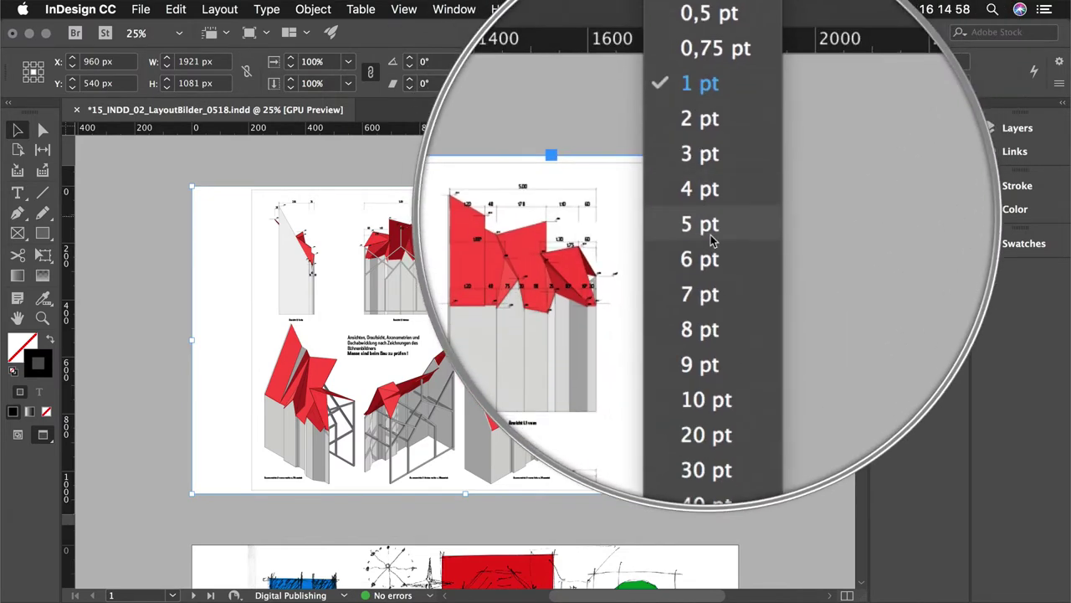
{"action": "left_click", "coordinate": [708, 306]}
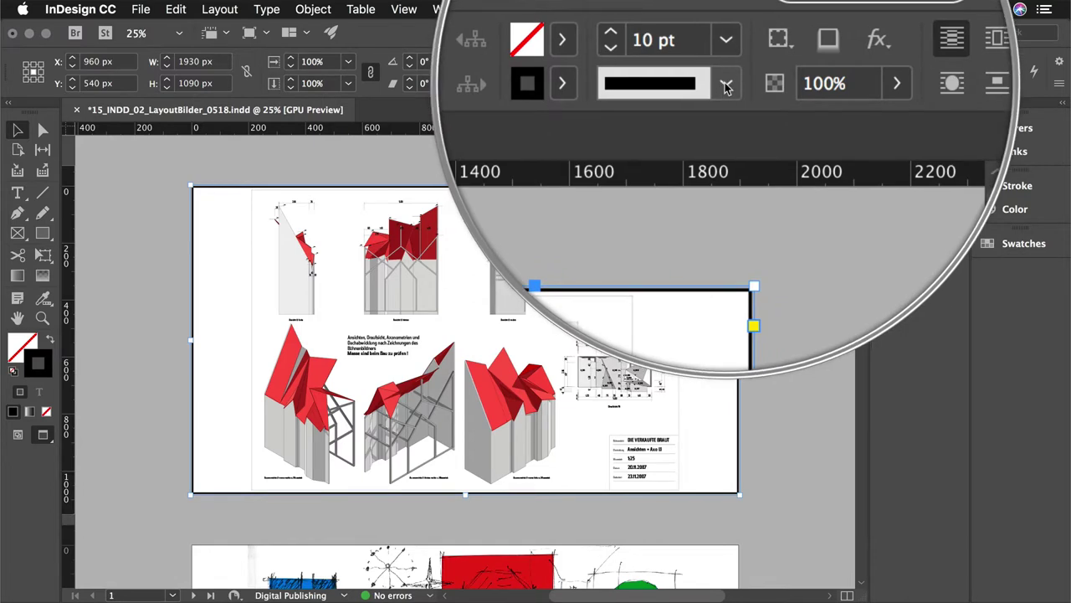
{"action": "left_click", "coordinate": [726, 87]}
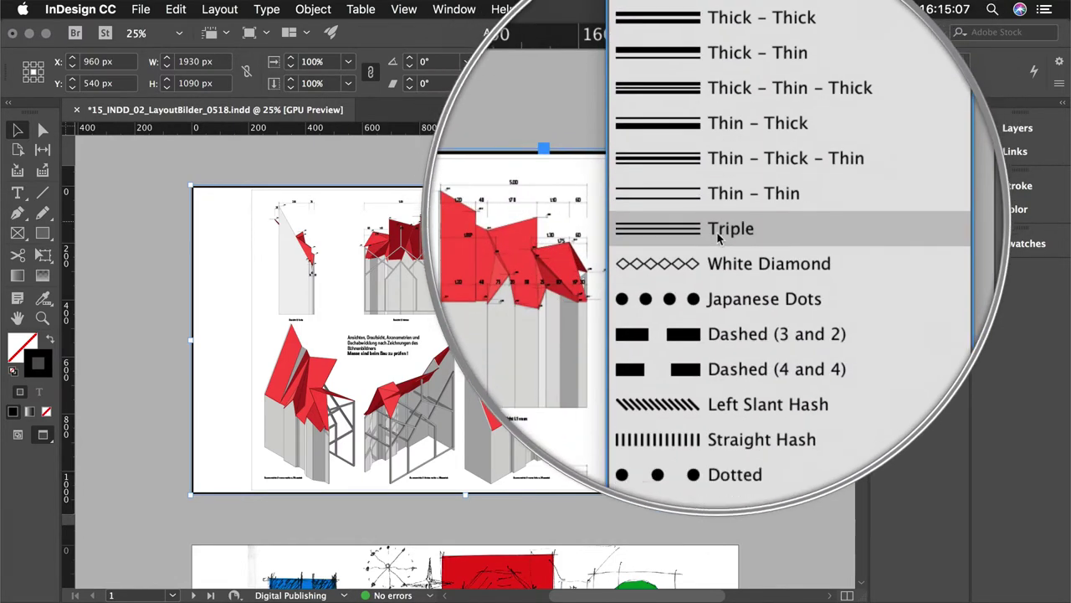
{"action": "left_click", "coordinate": [717, 272]}
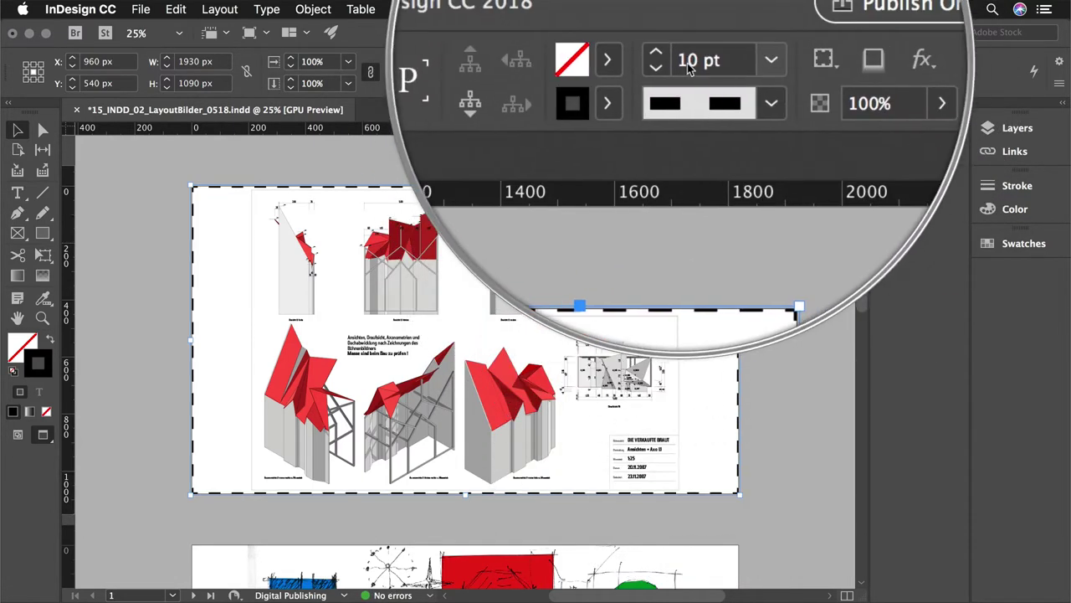
{"action": "left_click", "coordinate": [726, 61]}
{"action": "left_click", "coordinate": [718, 398]}
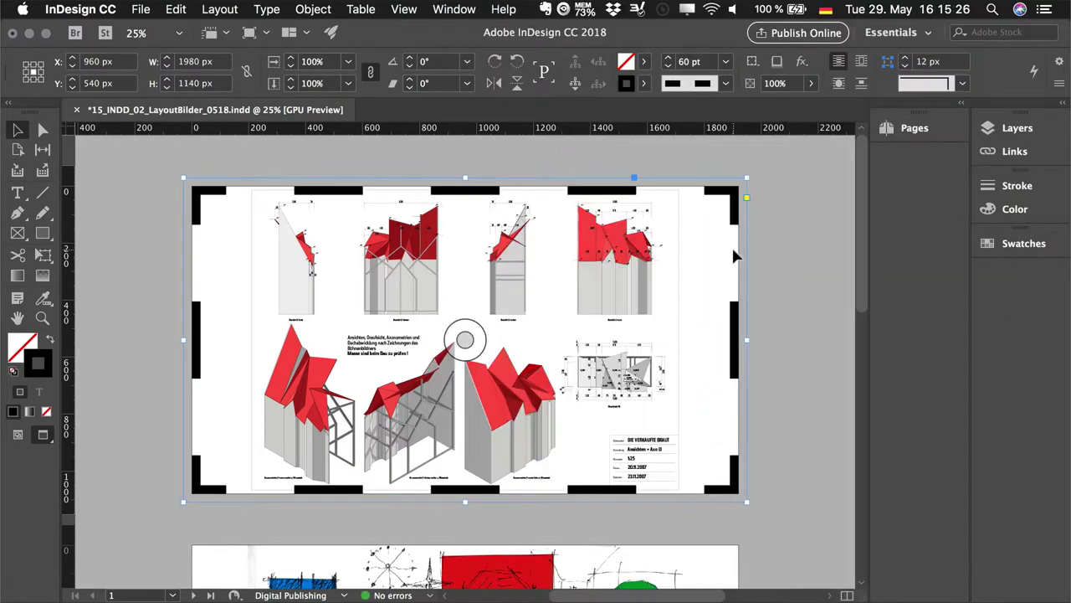
{"action": "key", "text": "super+z"}
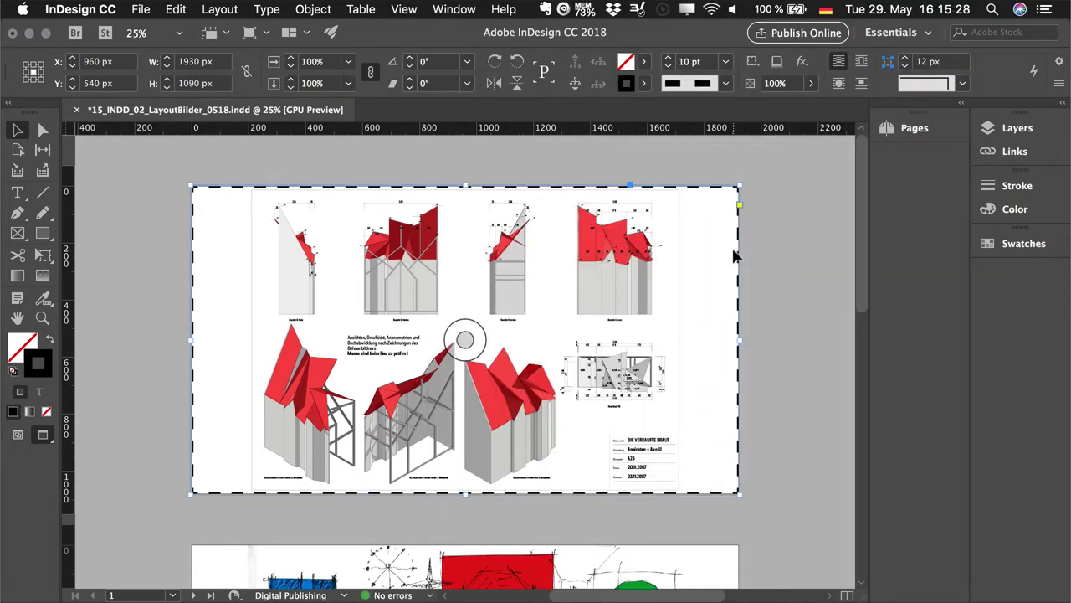
{"action": "key", "text": "super+z"}
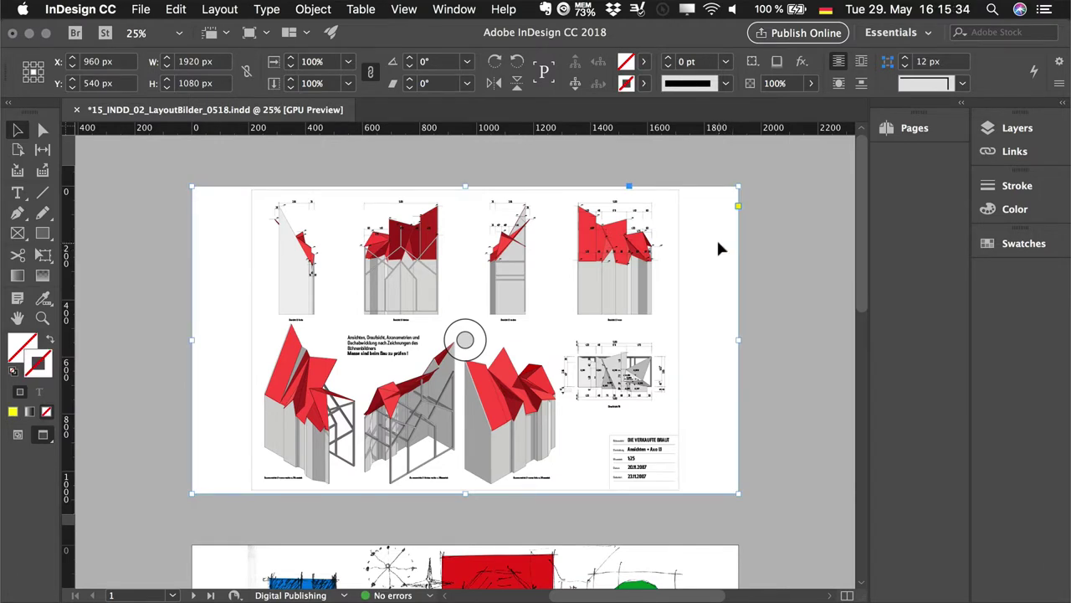
Crop the A-02 frame to about 800 px wide and widen it slightly, undoing an accidental move
{"action": "left_click", "coordinate": [737, 339]}
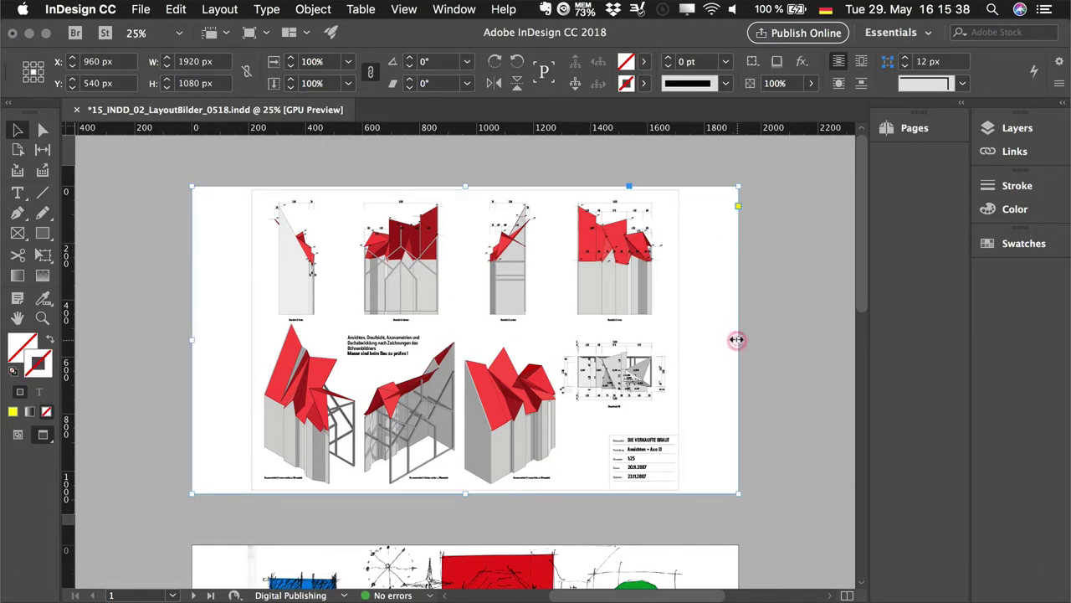
{"action": "mouse_move", "coordinate": [737, 339]}
{"action": "left_mouse_down"}
{"action": "mouse_move", "coordinate": [420, 340]}
{"action": "mouse_move", "coordinate": [580, 342]}
{"action": "mouse_move", "coordinate": [475, 340]}
{"action": "left_mouse_up"}
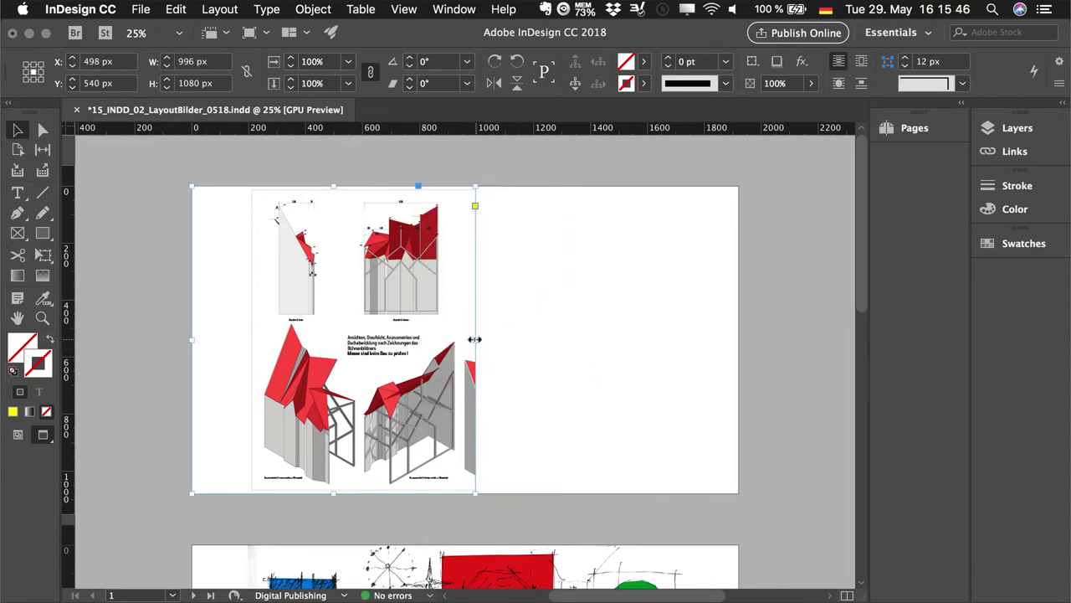
{"action": "mouse_move", "coordinate": [475, 339]}
{"action": "left_mouse_down"}
{"action": "mouse_move", "coordinate": [680, 343]}
{"action": "mouse_move", "coordinate": [467, 344]}
{"action": "left_mouse_up"}
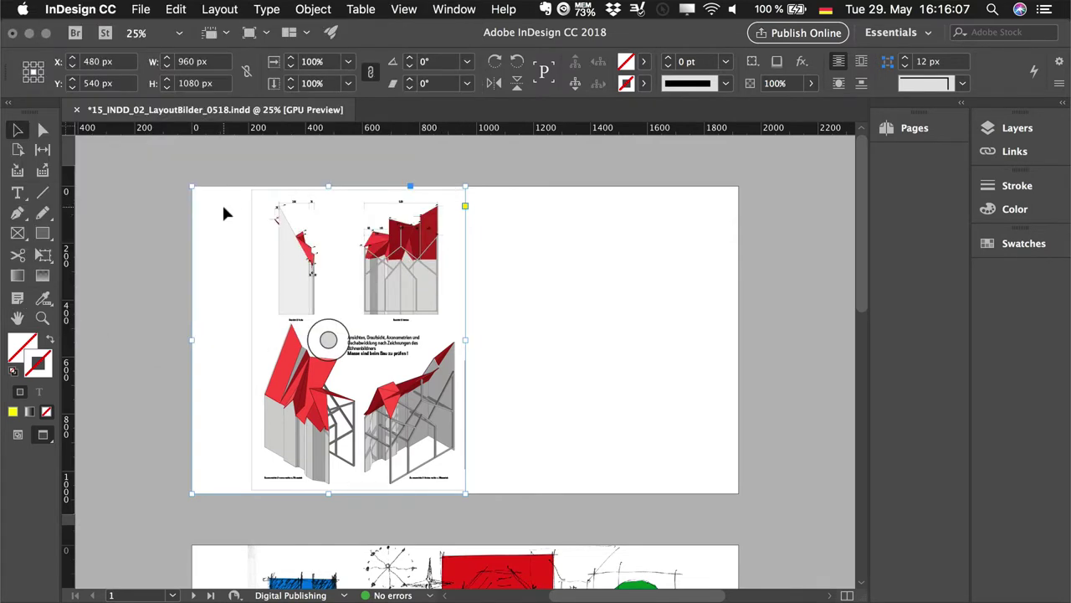
{"action": "left_click_drag", "start_coordinate": [287, 215], "coordinate": [374, 241]}
{"action": "key", "text": "super+z"}
With the top-left reference point, shift the frame +50 px and stretch it to the page's right edge
{"action": "left_click", "coordinate": [118, 61]}
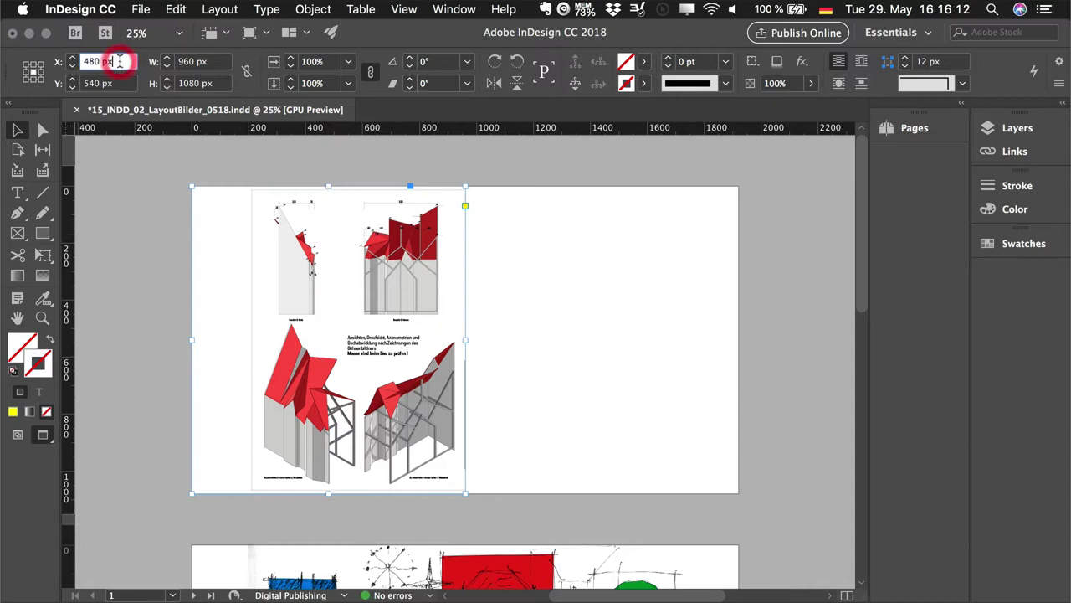
{"action": "left_click", "coordinate": [25, 64]}
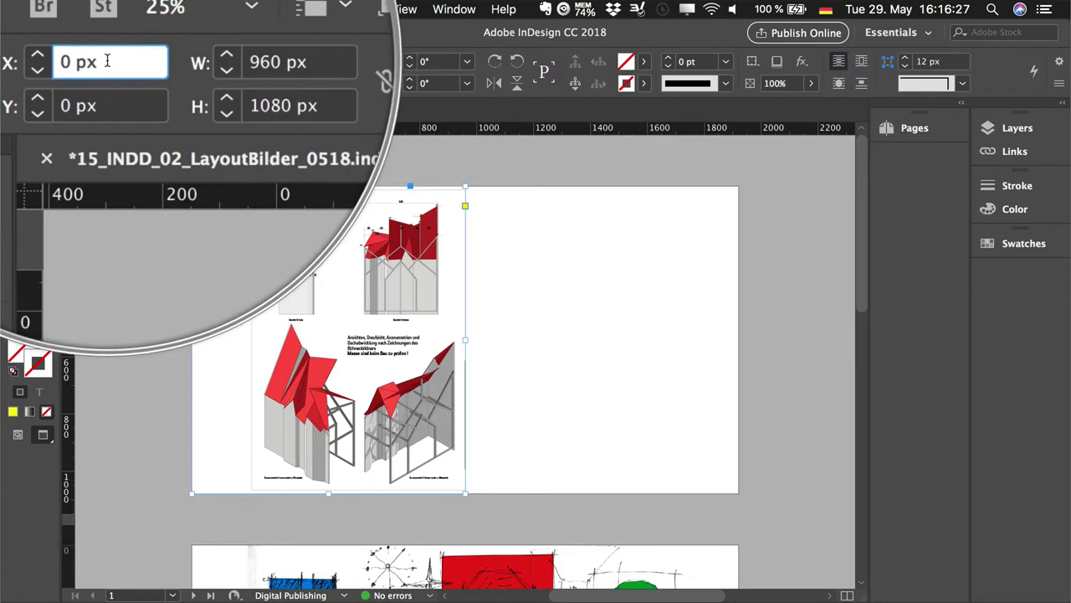
{"action": "left_click", "coordinate": [109, 66]}
{"action": "type", "text": "+"}
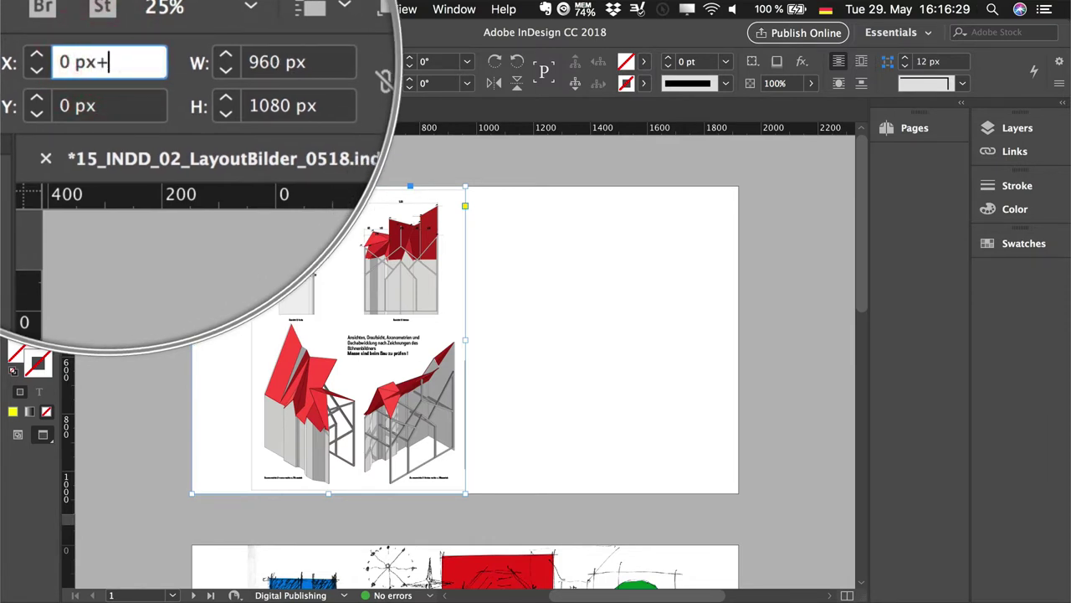
{"action": "type", "text": "50"}
{"action": "key", "text": "Return"}
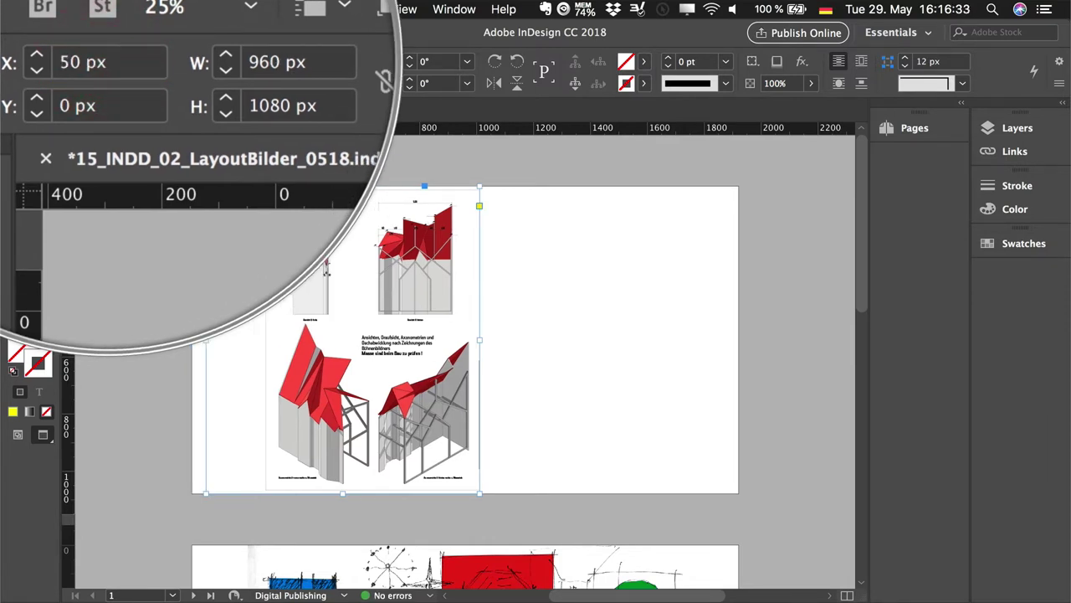
{"action": "left_click_drag", "start_coordinate": [480, 339], "coordinate": [738, 339]}
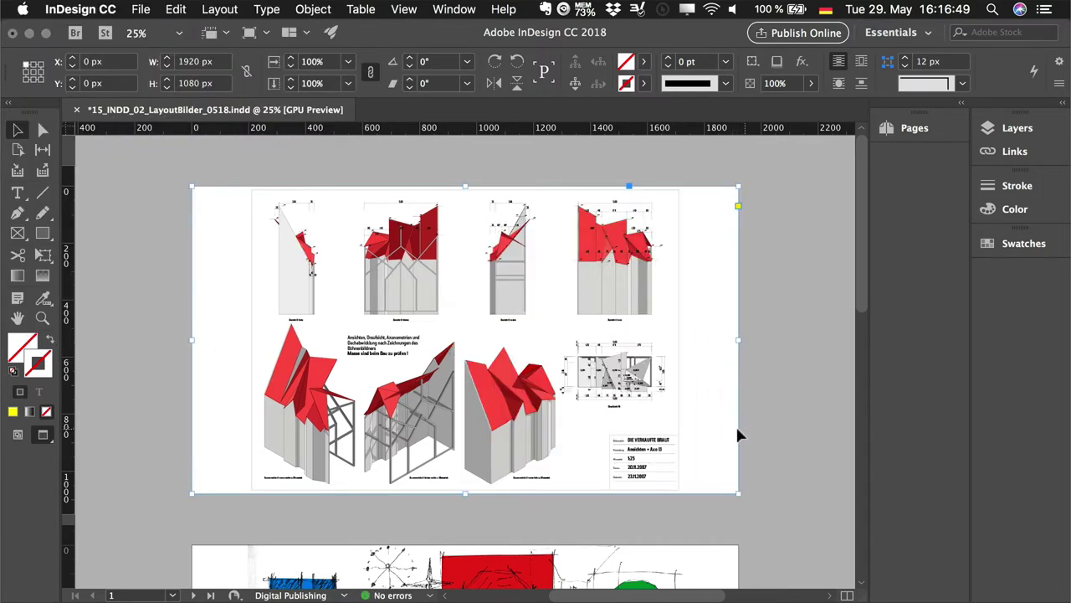
{"action": "left_click", "coordinate": [42, 130]}
{"action": "left_click", "coordinate": [254, 220]}
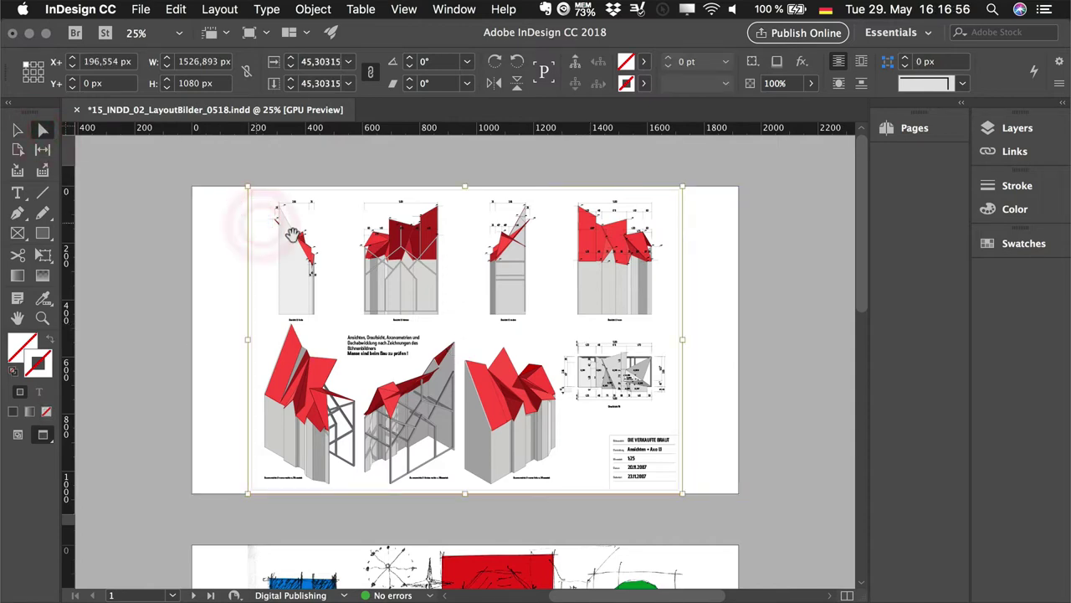
{"action": "key", "text": "v"}
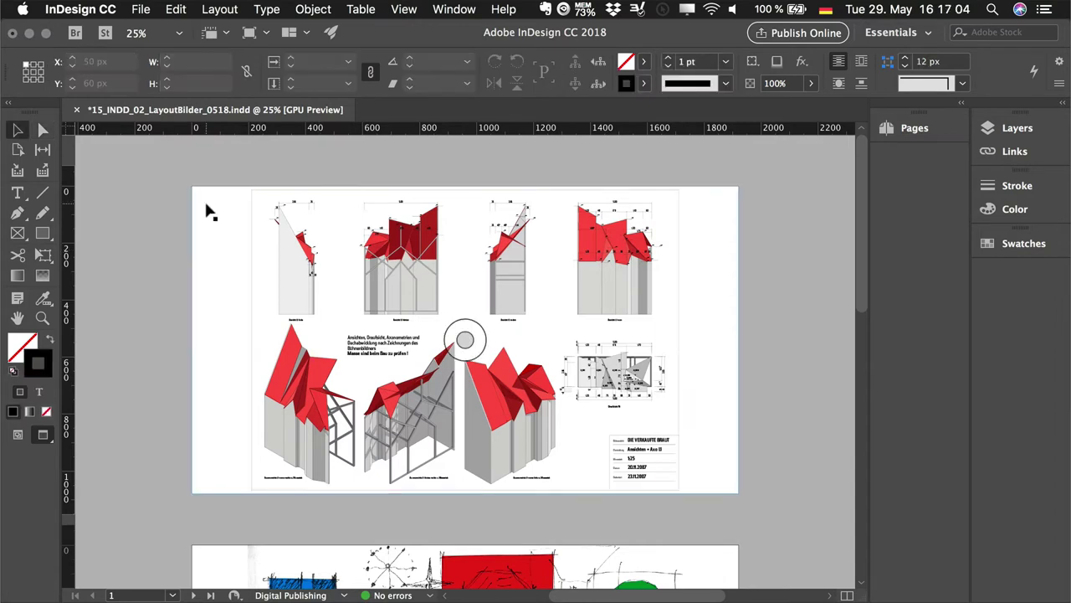
{"action": "left_click", "coordinate": [204, 206]}
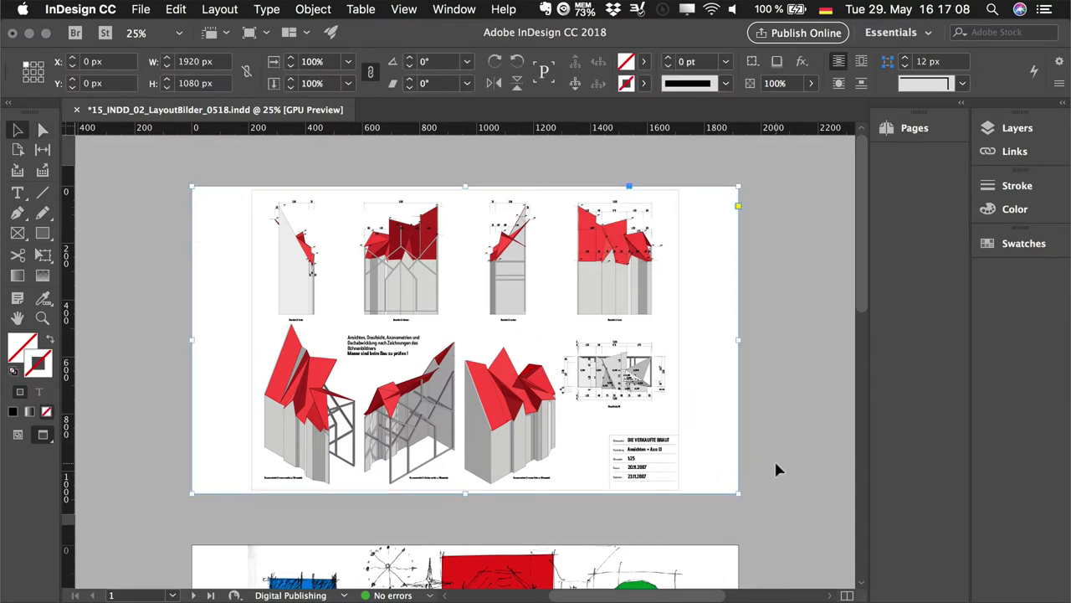
{"action": "mouse_move", "coordinate": [735, 493]}
{"action": "left_mouse_down"}
{"action": "mouse_move", "coordinate": [703, 305]}
{"action": "mouse_move", "coordinate": [576, 433]}
{"action": "left_mouse_up"}
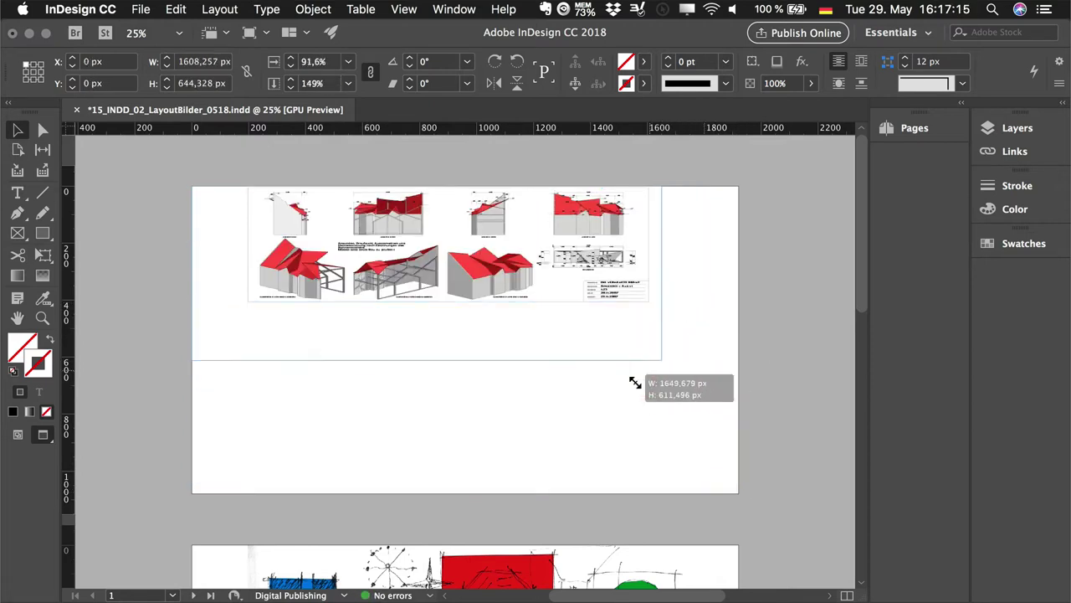
{"action": "left_click_drag", "start_coordinate": [754, 459], "coordinate": [740, 492]}
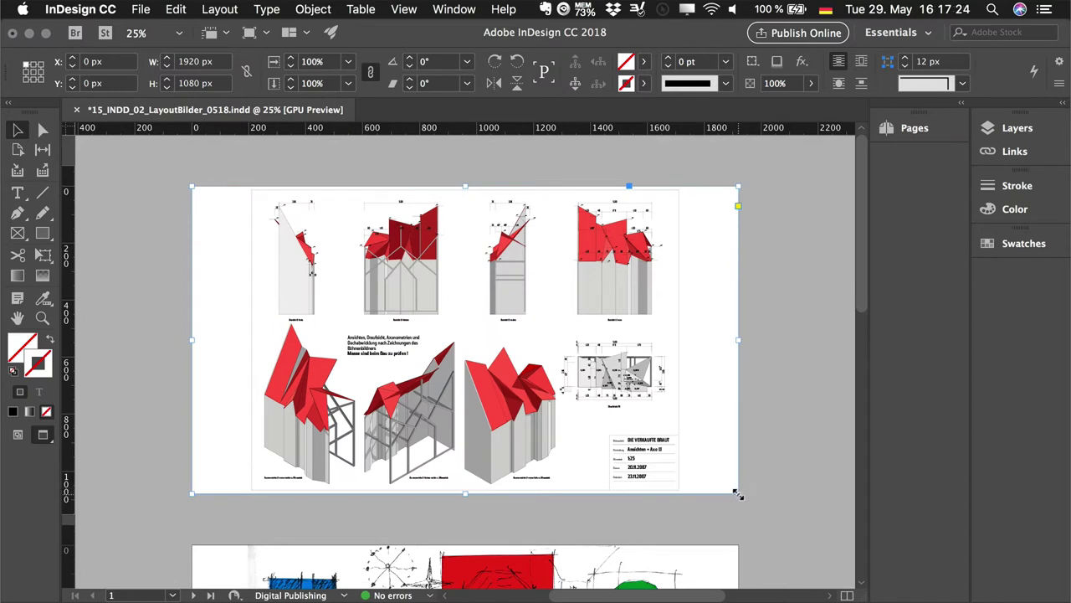
{"action": "left_click_drag", "start_coordinate": [737, 495], "coordinate": [608, 414]}
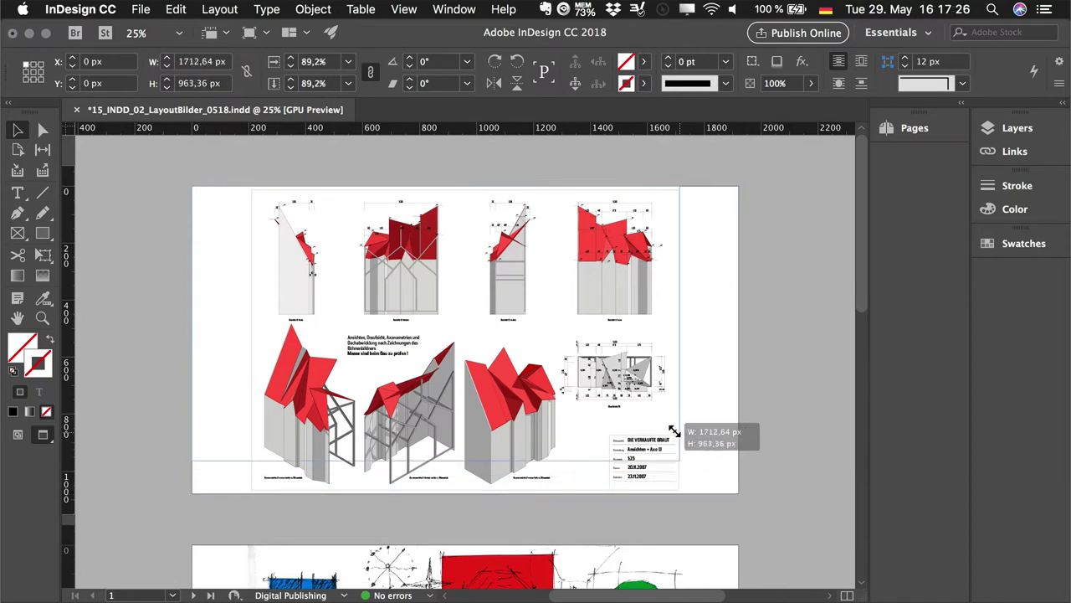
{"action": "left_click_drag", "start_coordinate": [608, 415], "coordinate": [508, 363]}
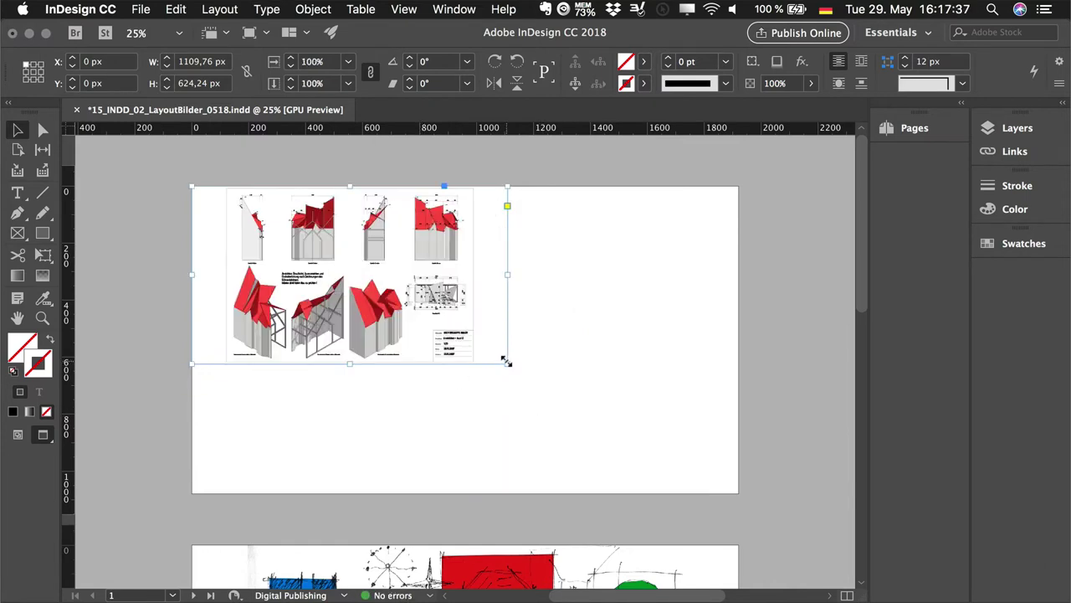
{"action": "key", "text": "super+z"}
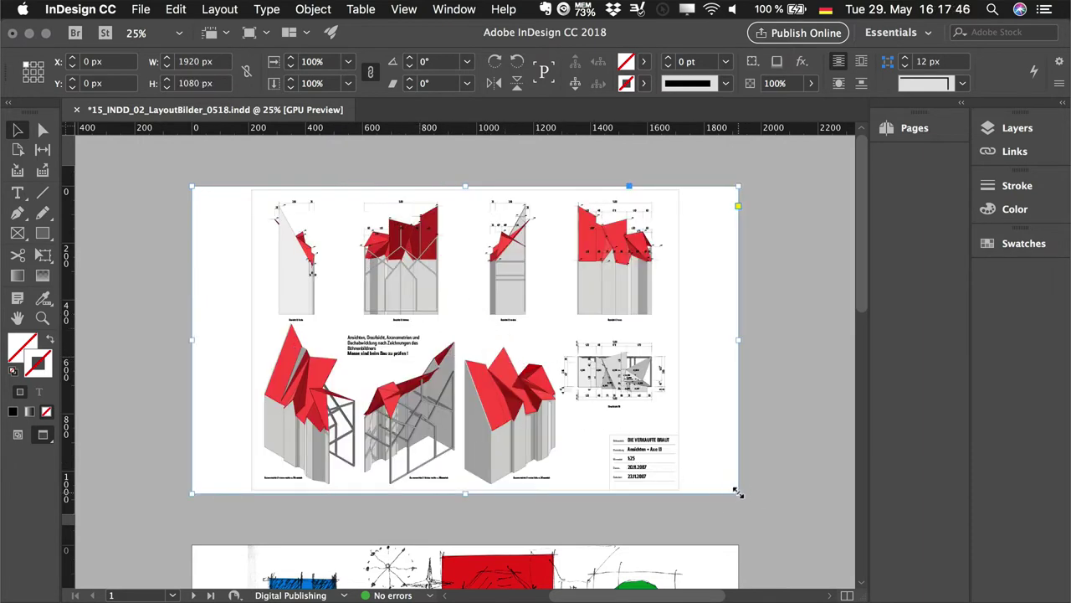
{"action": "left_click", "coordinate": [739, 493]}
{"action": "mouse_move", "coordinate": [739, 494]}
{"action": "left_mouse_down"}
{"action": "mouse_move", "coordinate": [686, 438]}
{"action": "mouse_move", "coordinate": [636, 434]}
{"action": "left_mouse_up"}
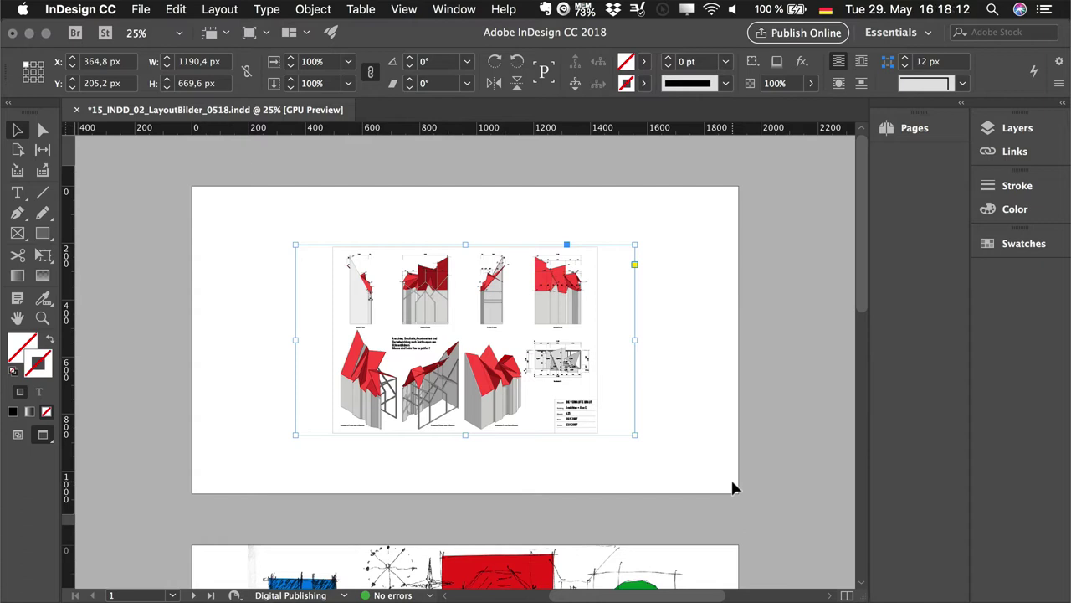
{"action": "key", "text": "ctrl+z"}
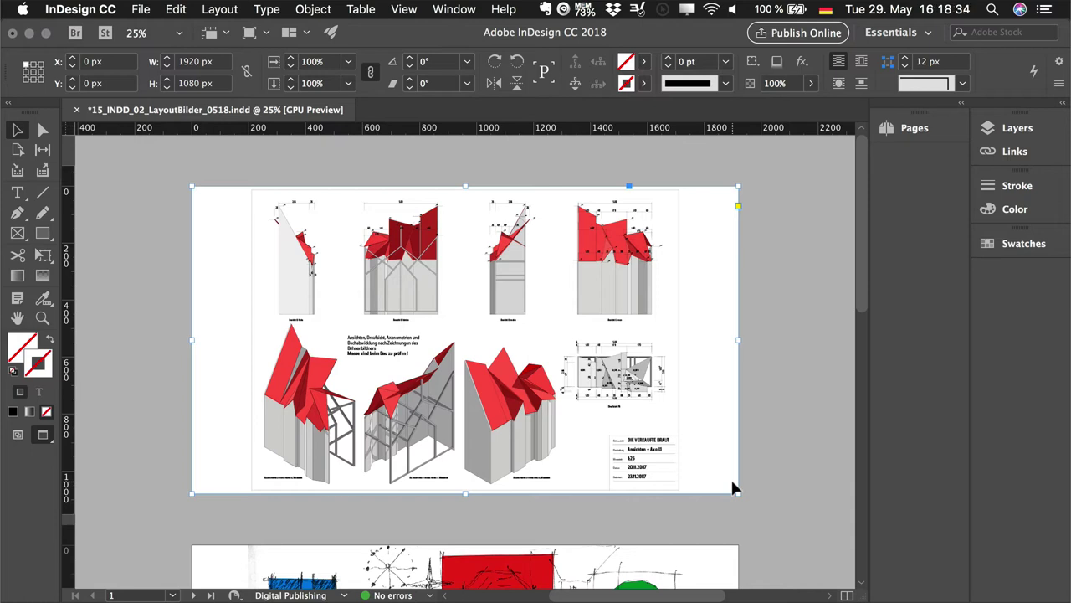
Deselect the frame and show the Links panel with the A-02 PDF and two PSDs
{"action": "left_click", "coordinate": [762, 410]}
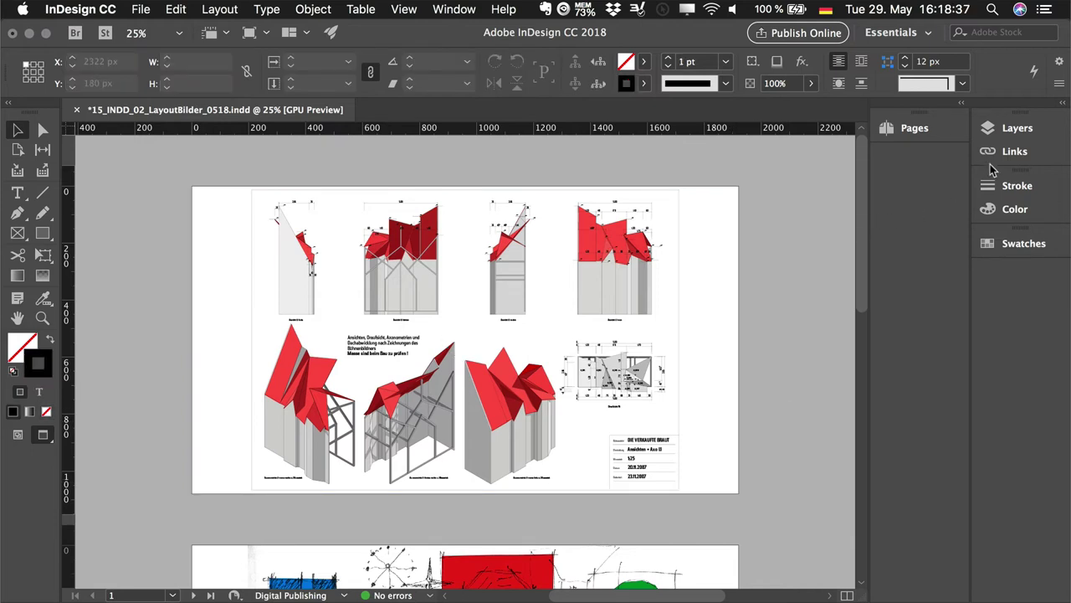
{"action": "left_click", "coordinate": [1011, 152]}
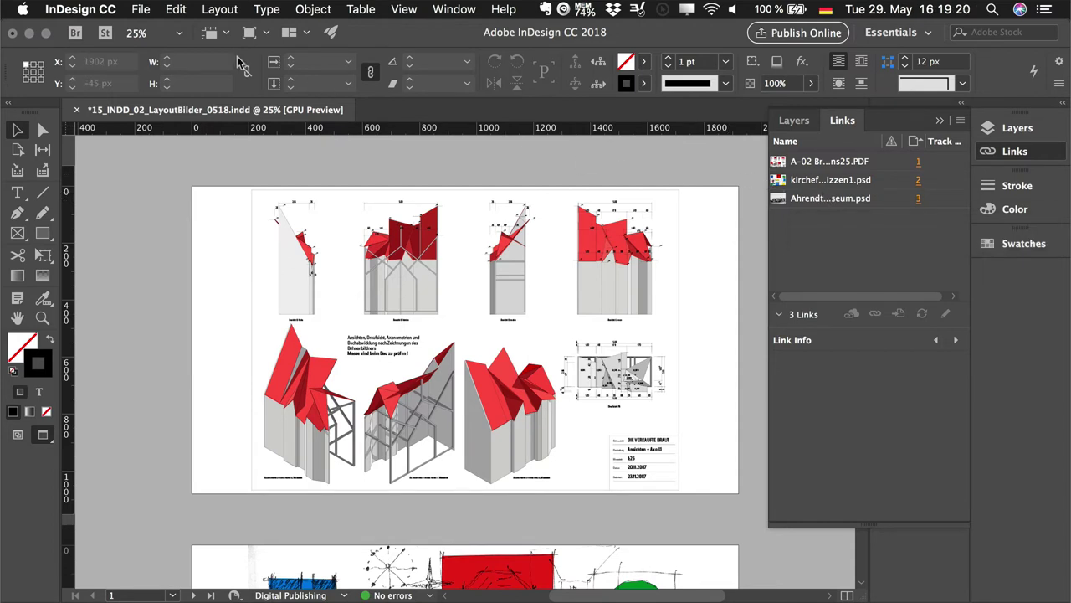
{"action": "left_click", "coordinate": [140, 10]}
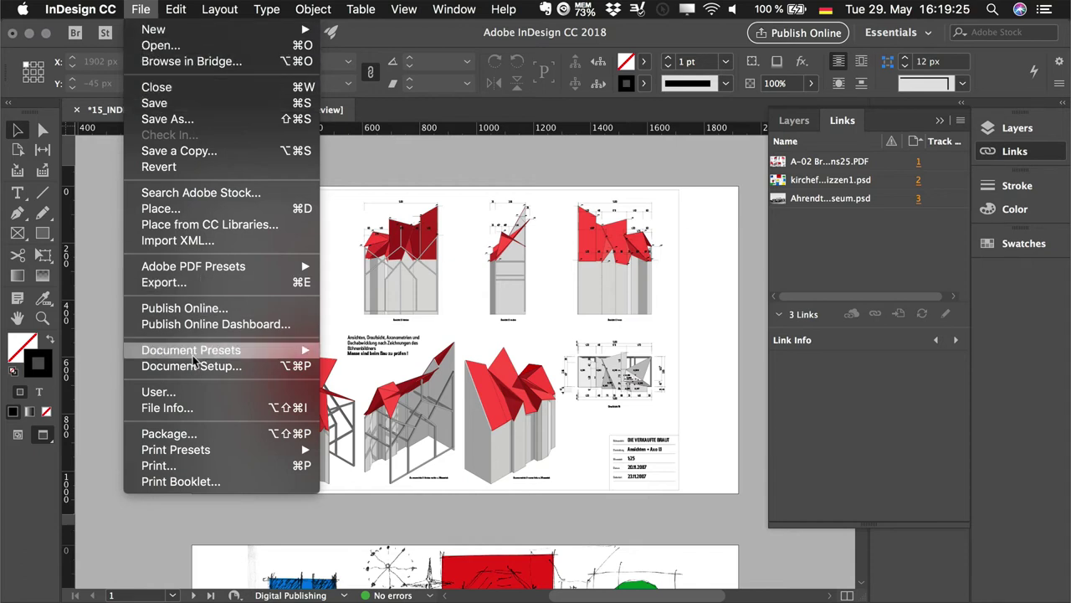
Package the saved document with the default Instructions.txt printing instructions
{"action": "left_click", "coordinate": [216, 435]}
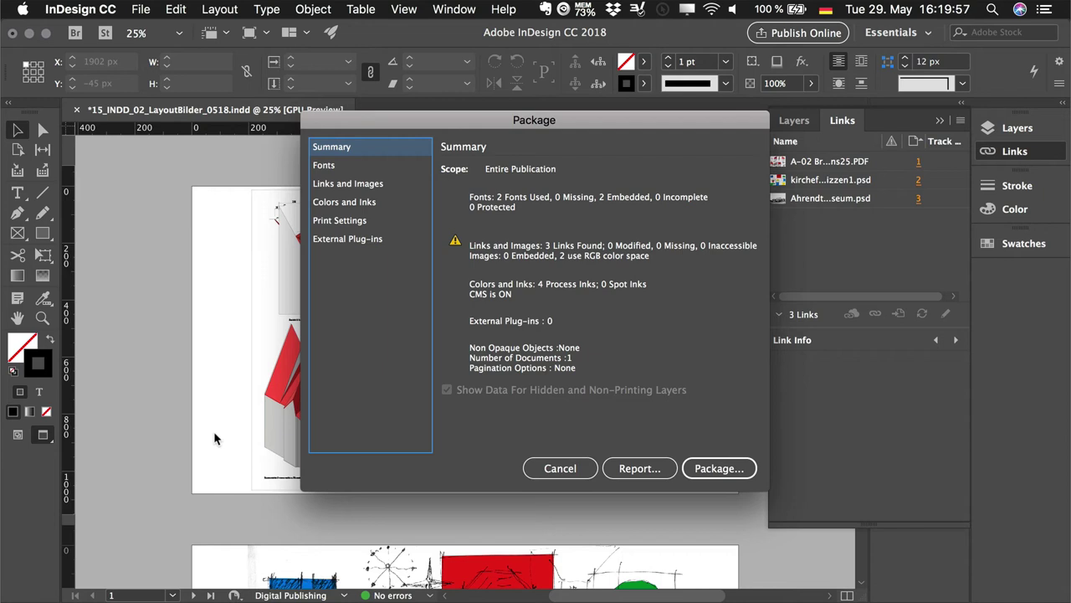
{"action": "left_click", "coordinate": [721, 471]}
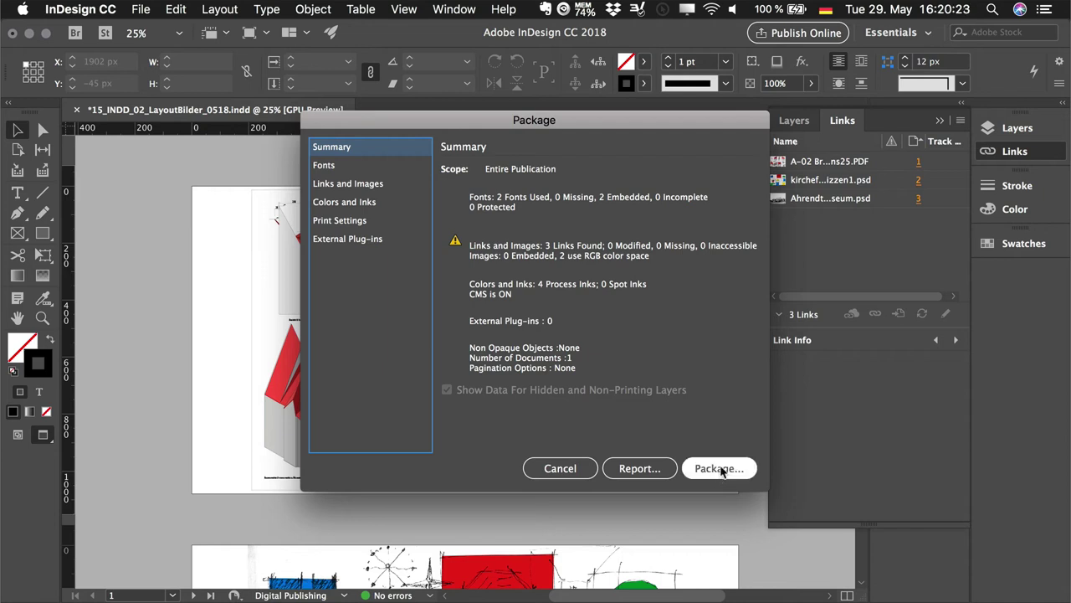
{"action": "left_click", "coordinate": [721, 471]}
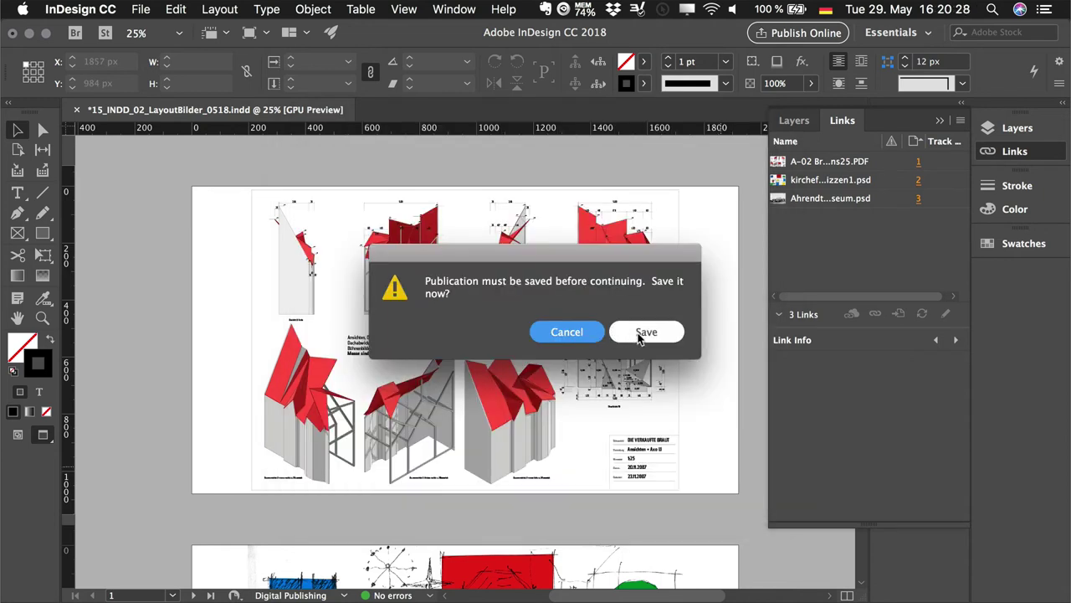
{"action": "left_click", "coordinate": [641, 333]}
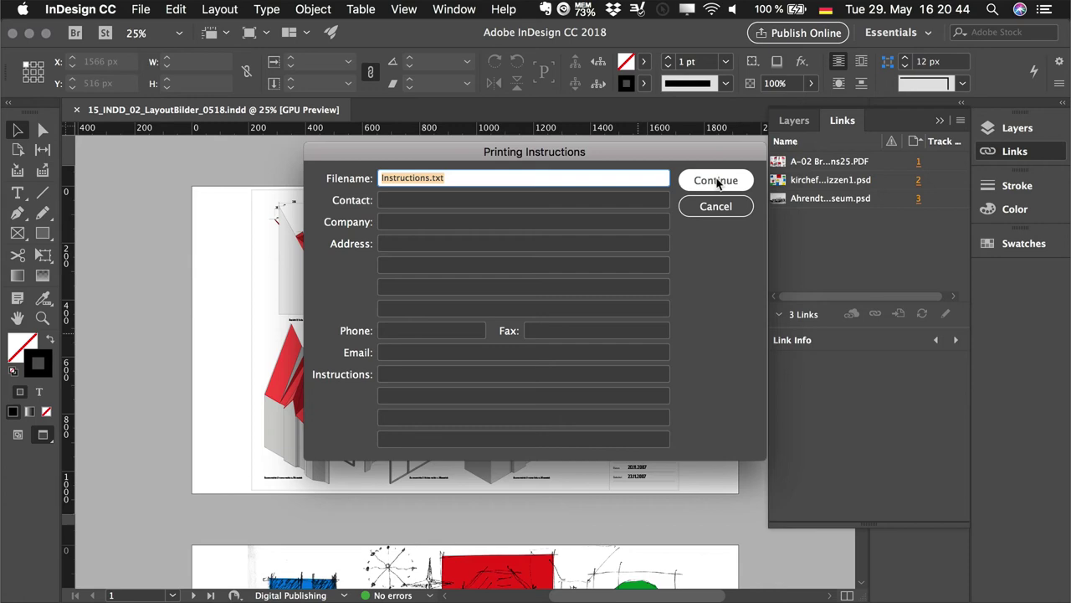
{"action": "left_click", "coordinate": [717, 181]}
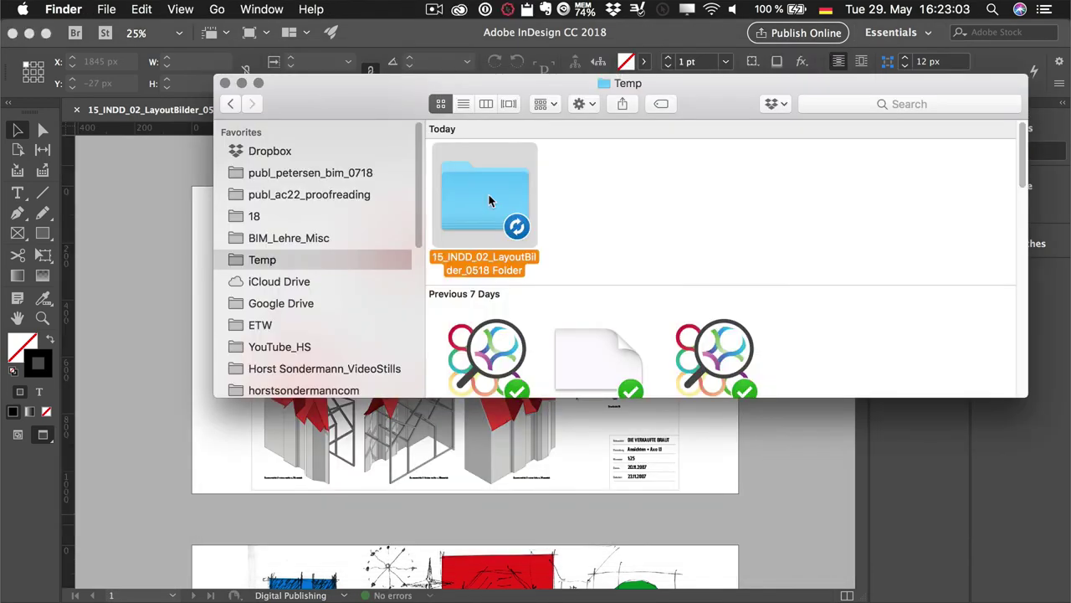
Open the 15_INDD_02_LayoutBilder_0518 Folder, then its Links folder showing the PDF and two PSDs
{"action": "double_click", "coordinate": [490, 197]}
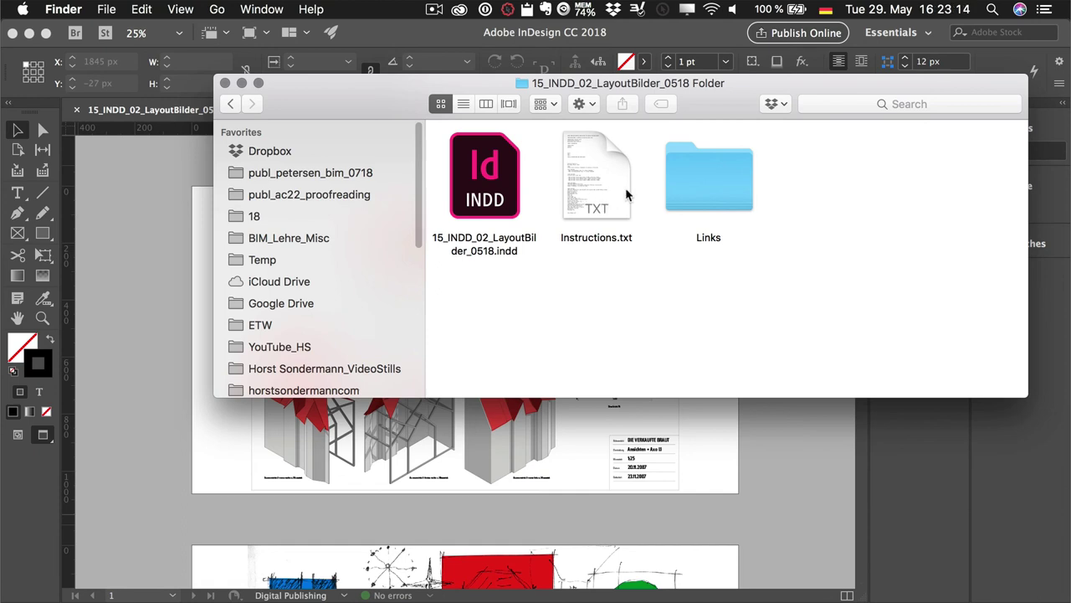
{"action": "double_click", "coordinate": [700, 188]}
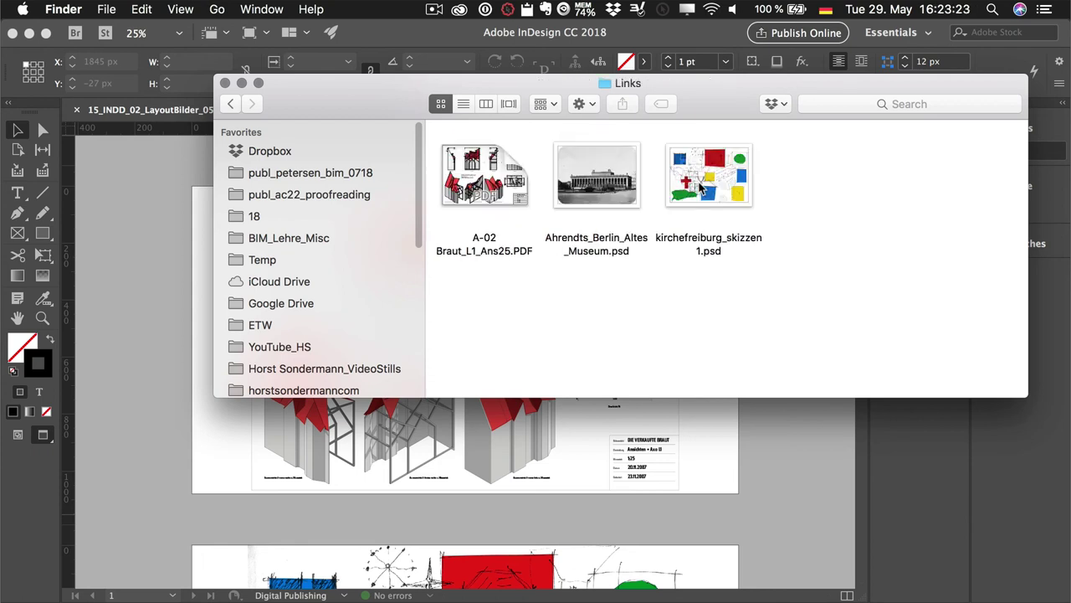